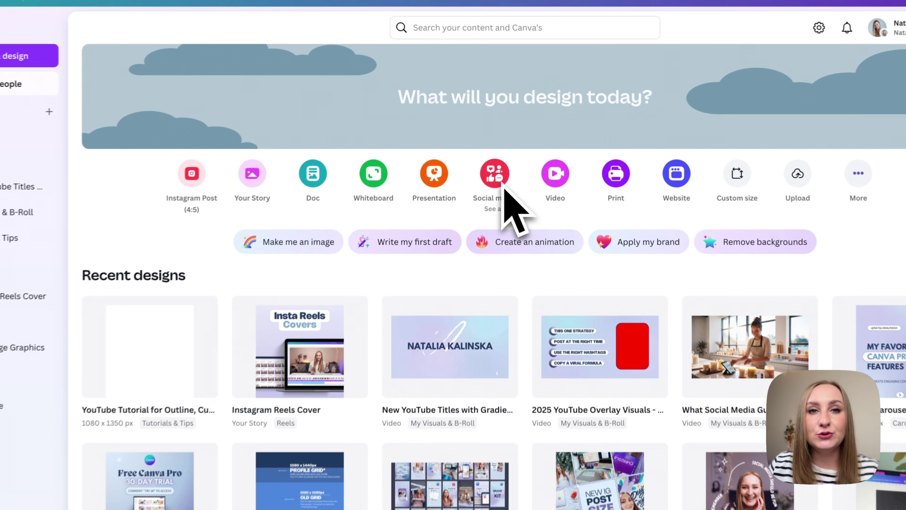
- Create a new blank vertical Instagram Reel design from the Social media presets
left_click(502, 157)
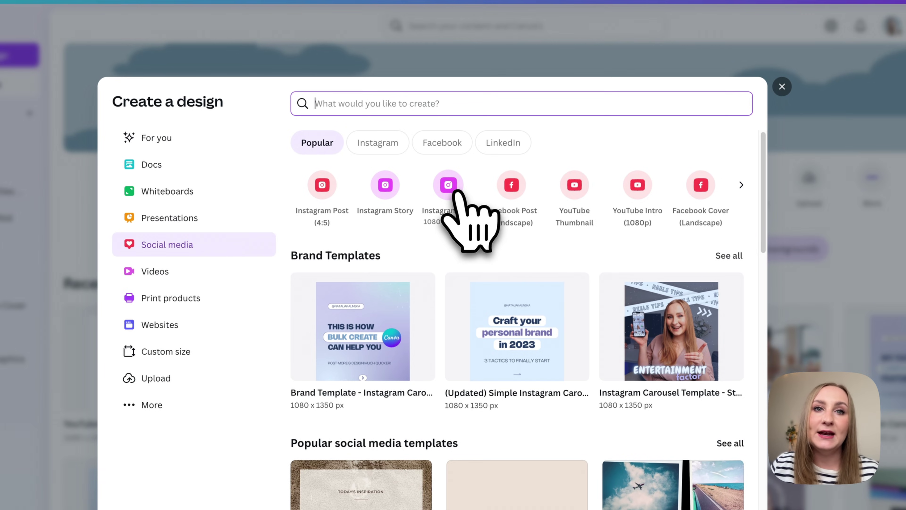
left_click(450, 189)
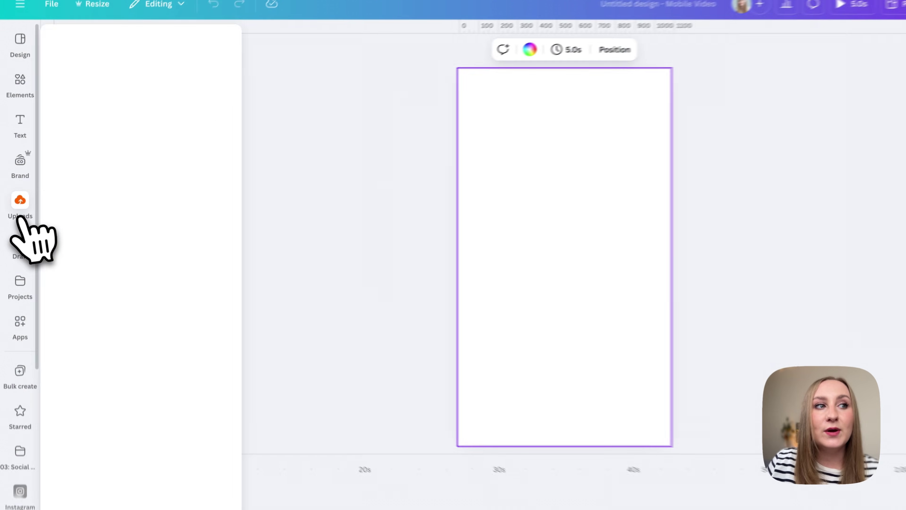
- Open Uploads, deselect the page, and show the Send to phone QR code
left_click(17, 198)
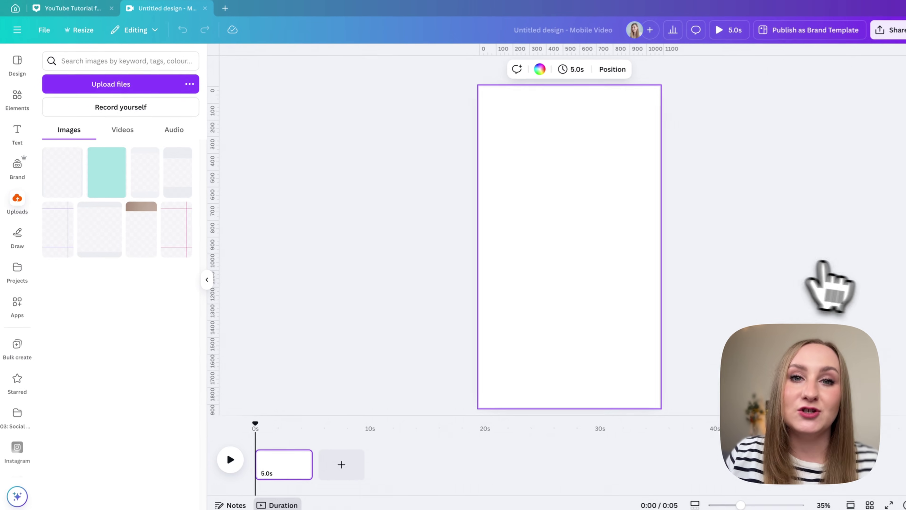
left_click(332, 168)
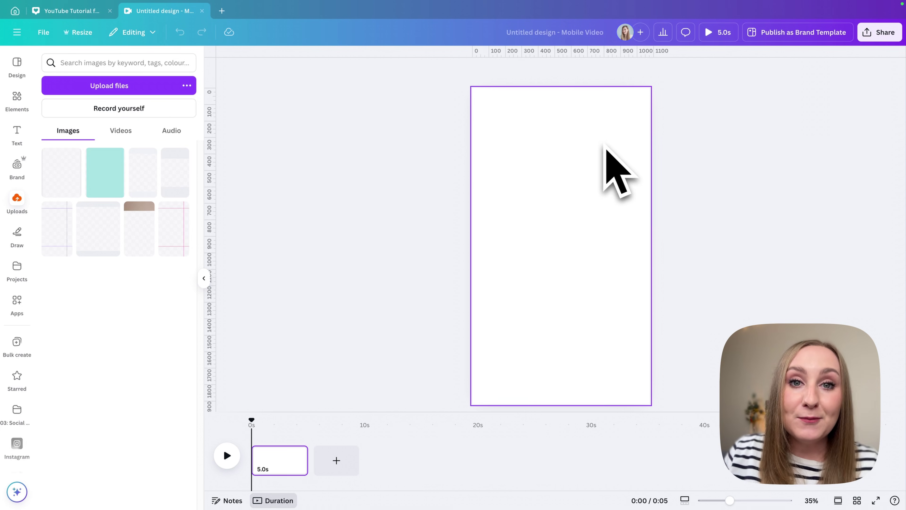
left_click(874, 33)
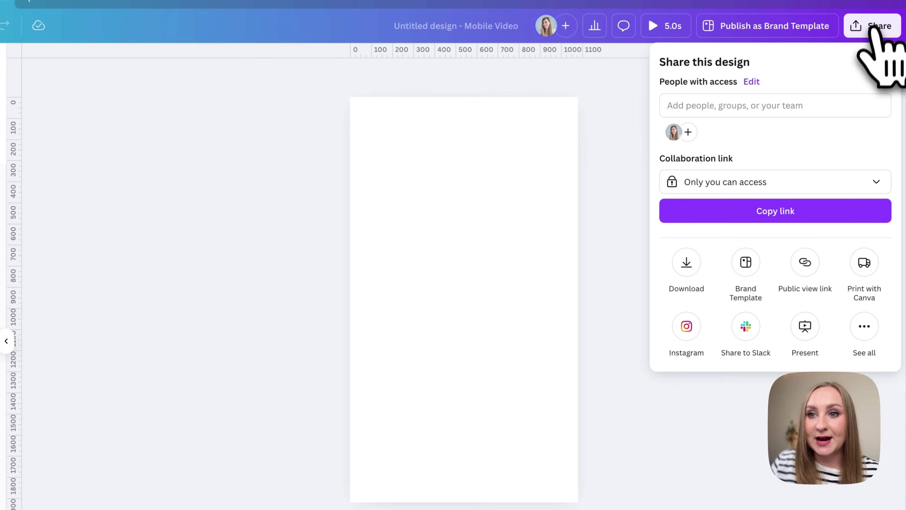
left_click(864, 326)
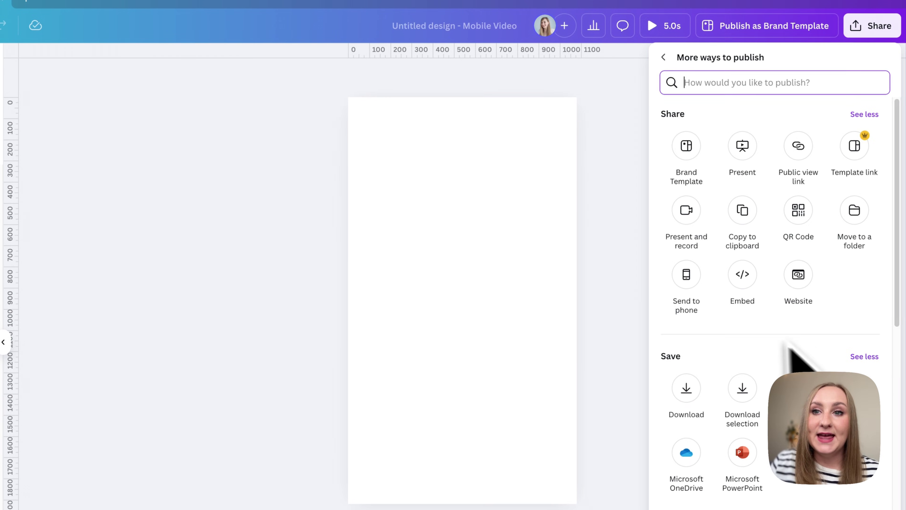
left_click(688, 283)
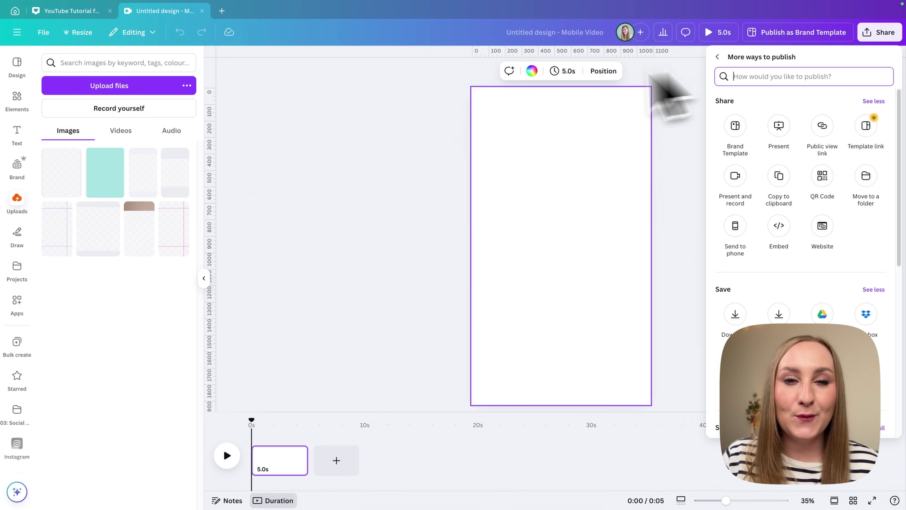
- Close the Send to phone panel and show the Videos list in Uploads
left_click(310, 138)
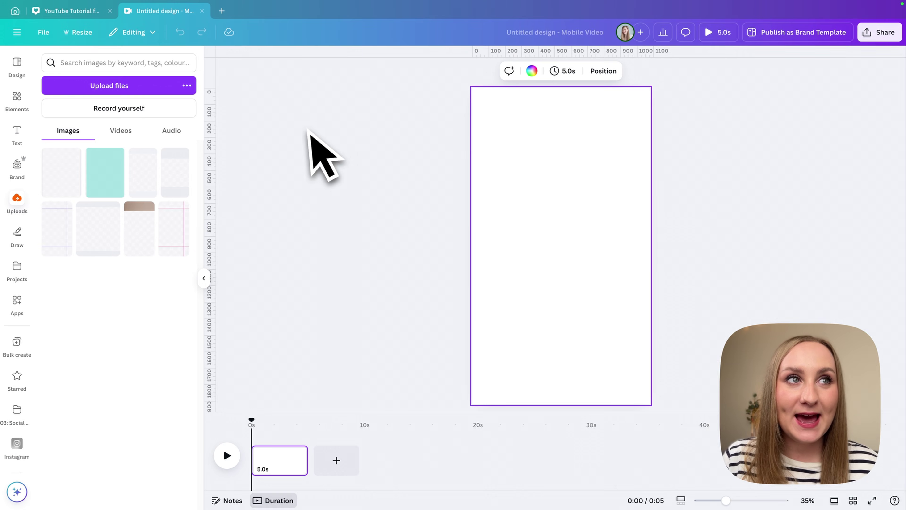
right_click(177, 16)
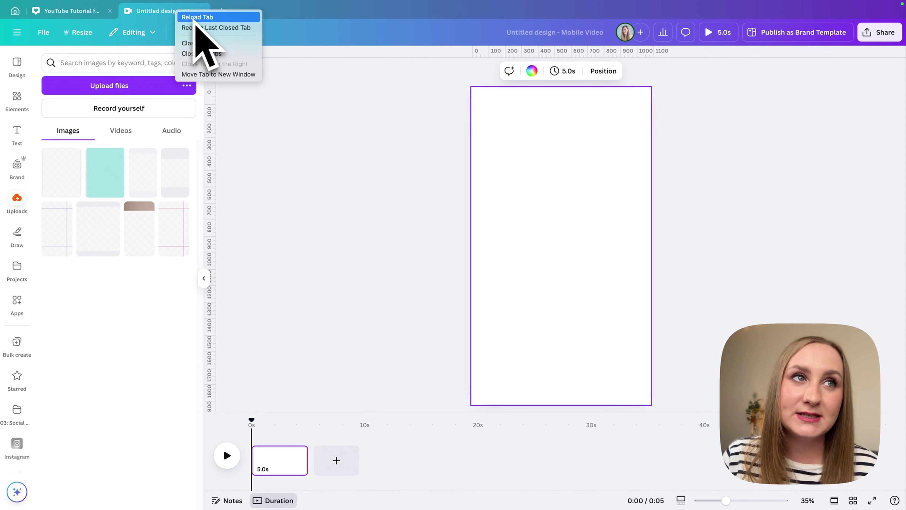
key("Escape")
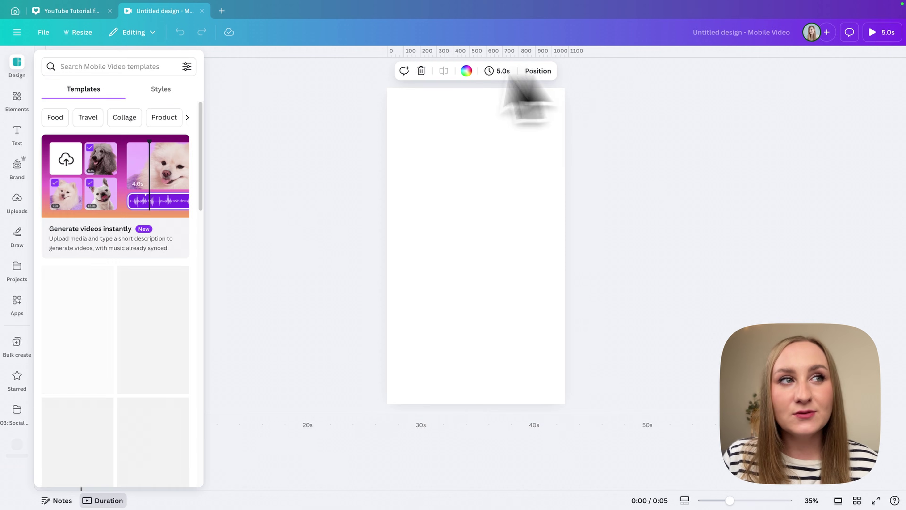
left_click(16, 201)
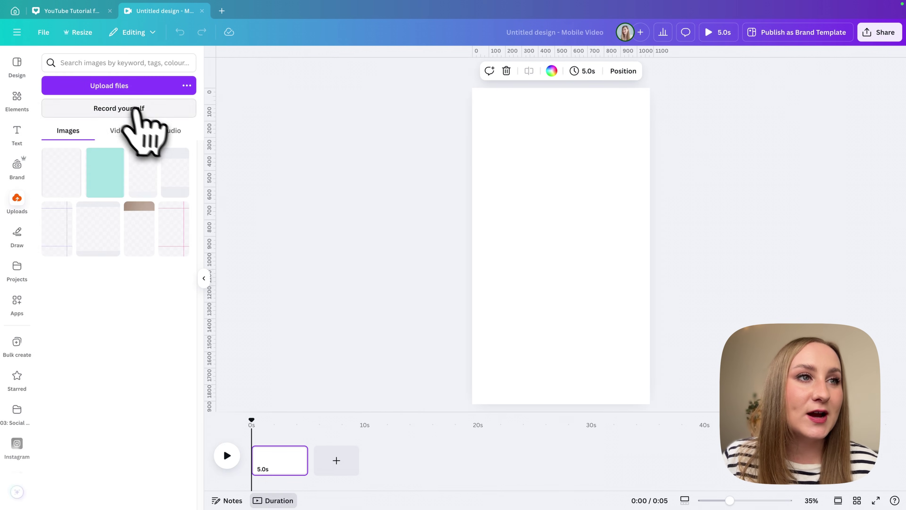
left_click(121, 130)
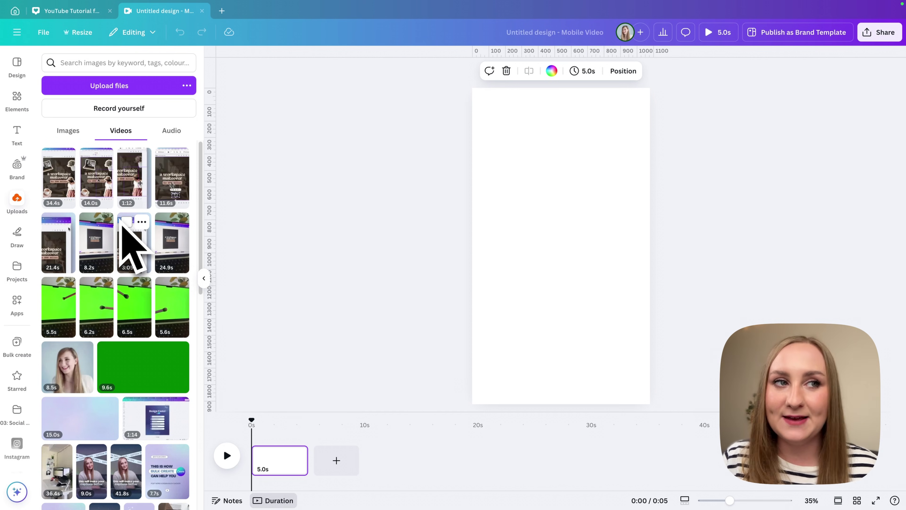
- Add the 3:05, 8.2s and 21.4s uploaded clips to the Reel timeline
left_click_drag(124, 223, 282, 463)
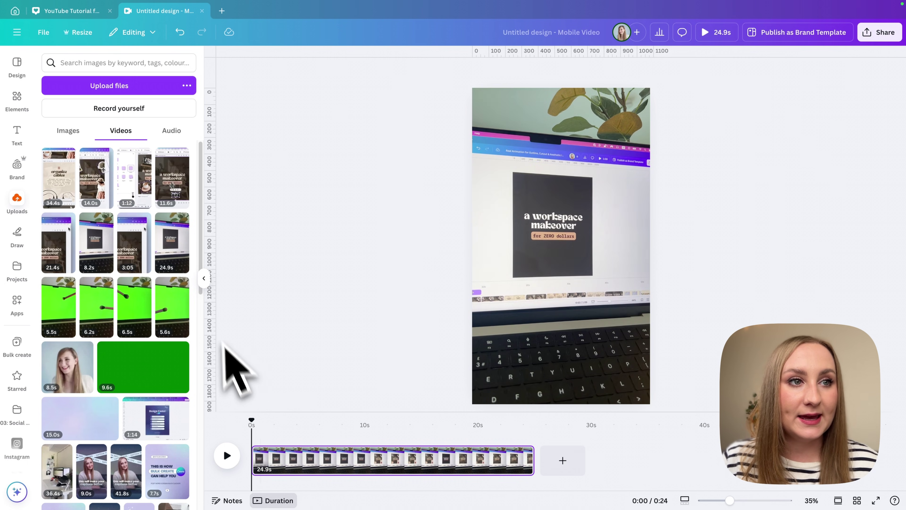
left_click_drag(143, 250, 701, 486)
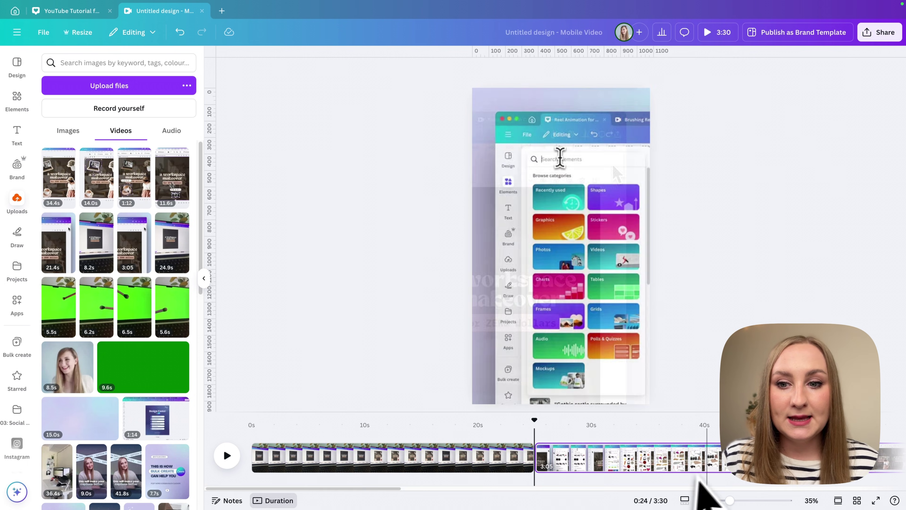
left_click(712, 500)
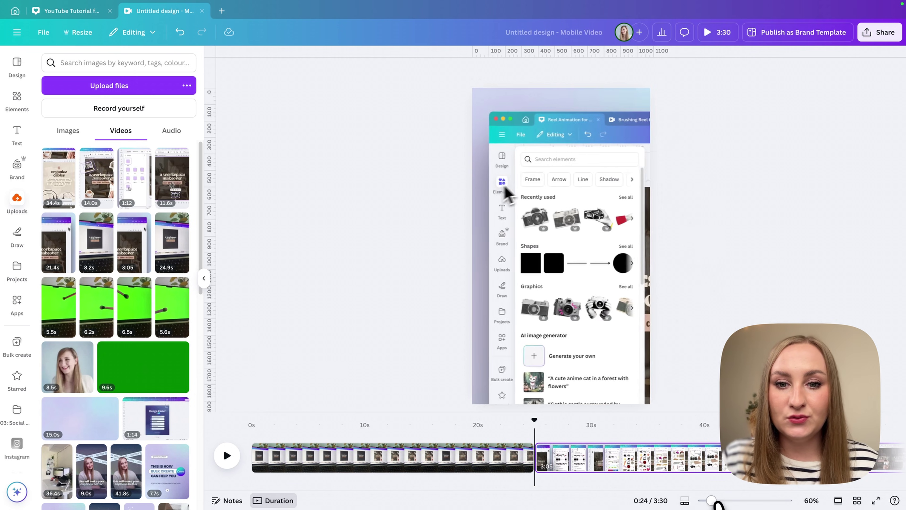
left_click_drag(714, 501, 700, 501)
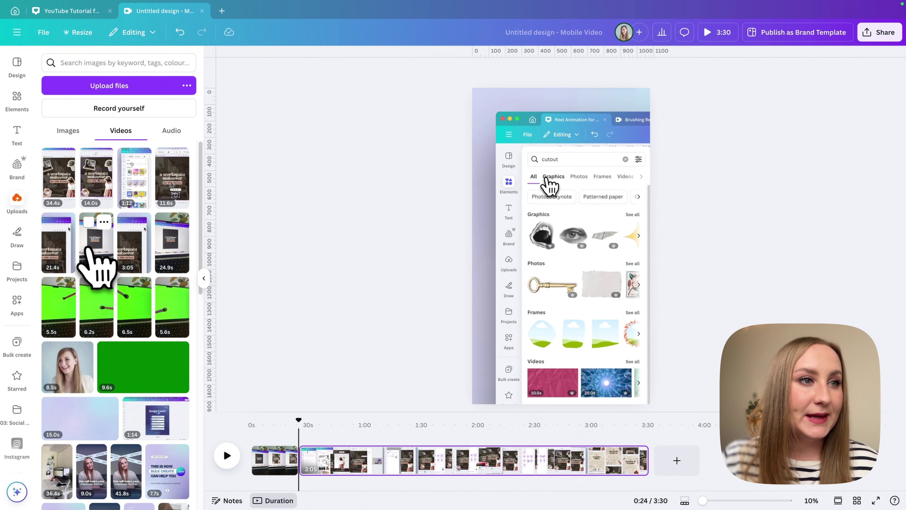
left_click_drag(90, 254, 659, 462)
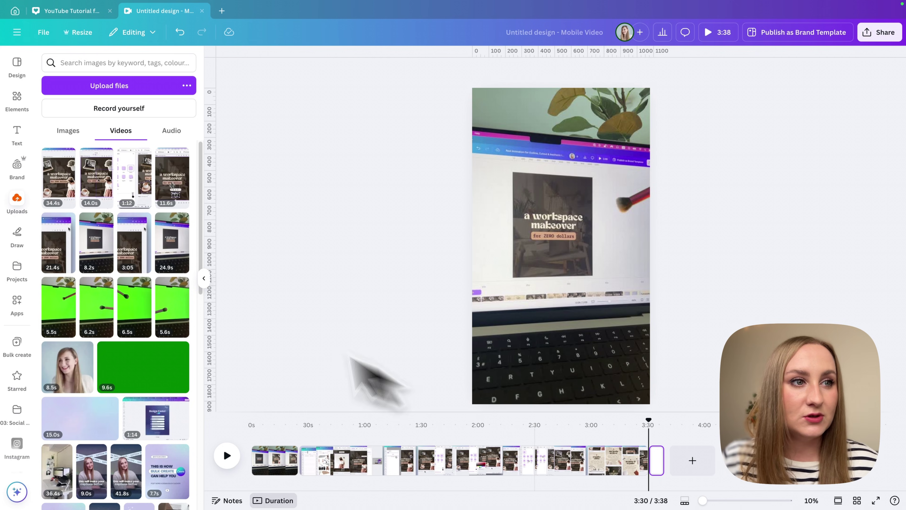
left_click_drag(57, 257, 717, 484)
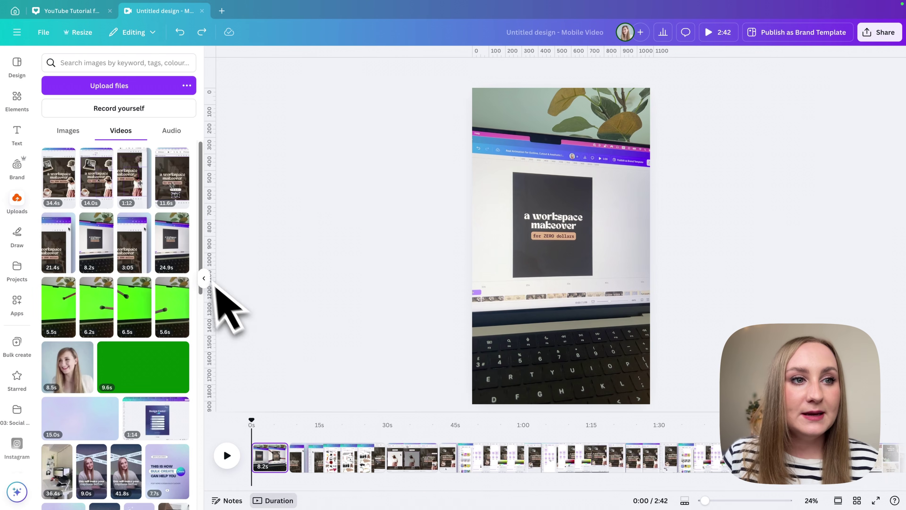
- Hide the side panel, zoom the timeline in, and trim frames off the first clip's start
left_click(205, 279)
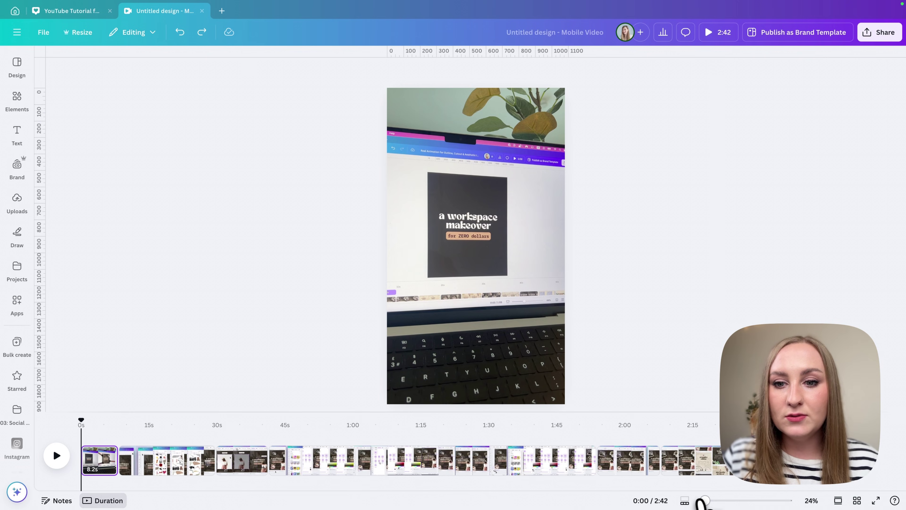
left_click_drag(704, 501, 722, 501)
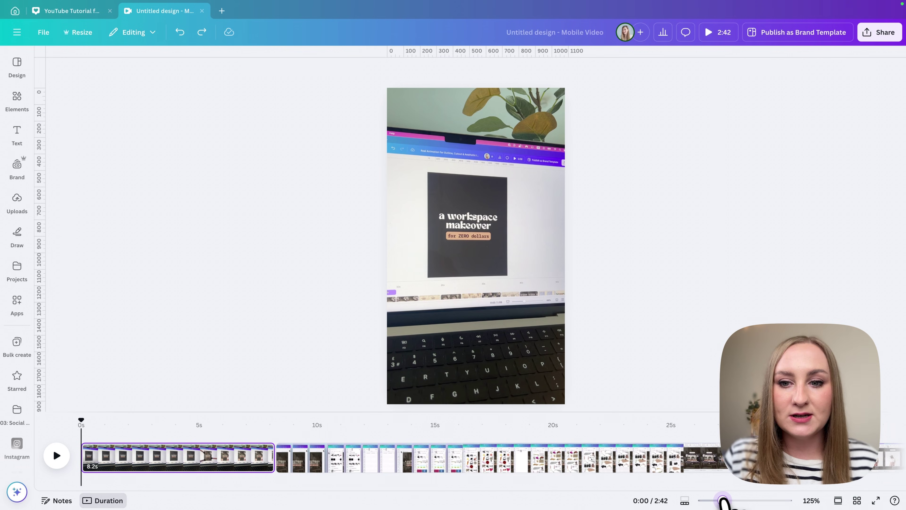
left_click_drag(80, 420, 196, 427)
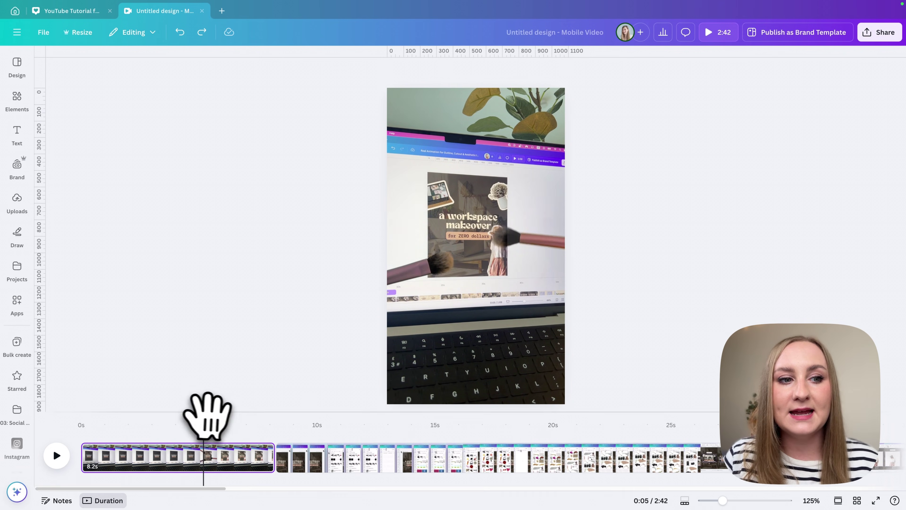
left_click_drag(202, 419, 166, 441)
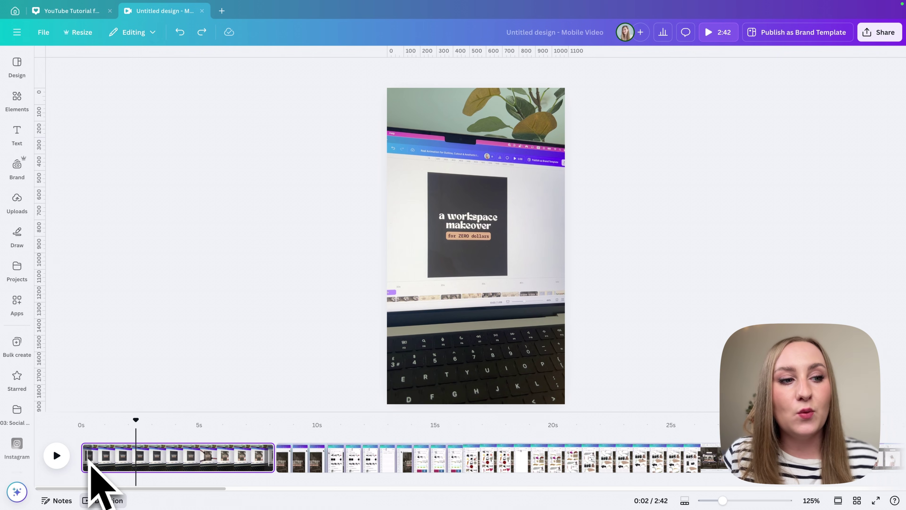
left_click_drag(86, 461, 153, 461)
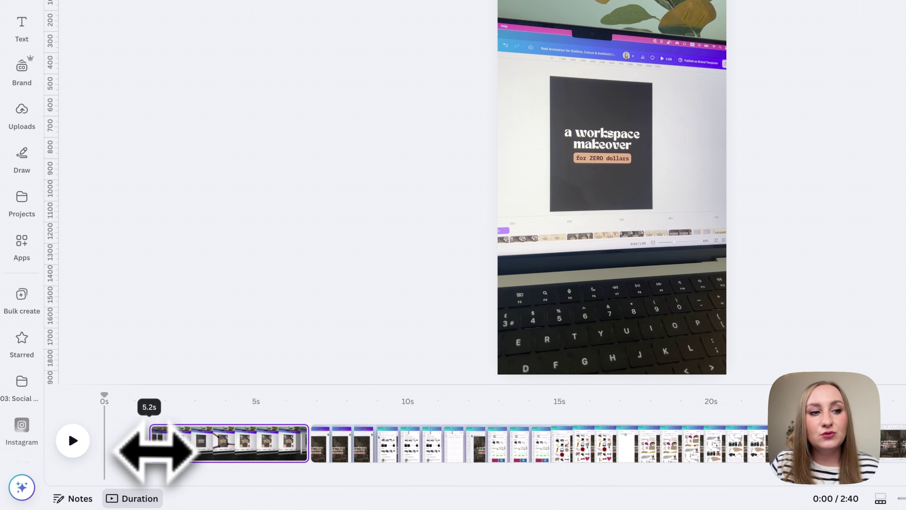
- Trim the first clip from its start down to 4.1 seconds
left_click_drag(109, 457, 145, 460)
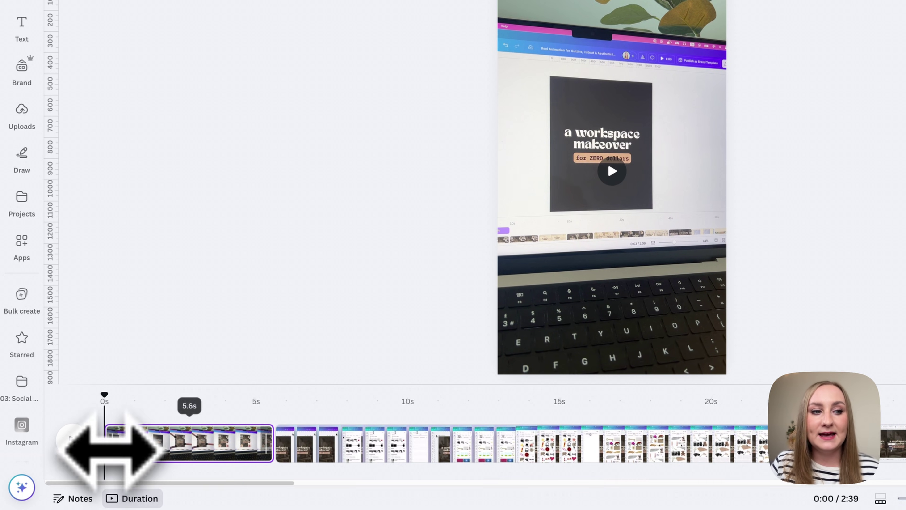
left_click_drag(111, 448, 135, 462)
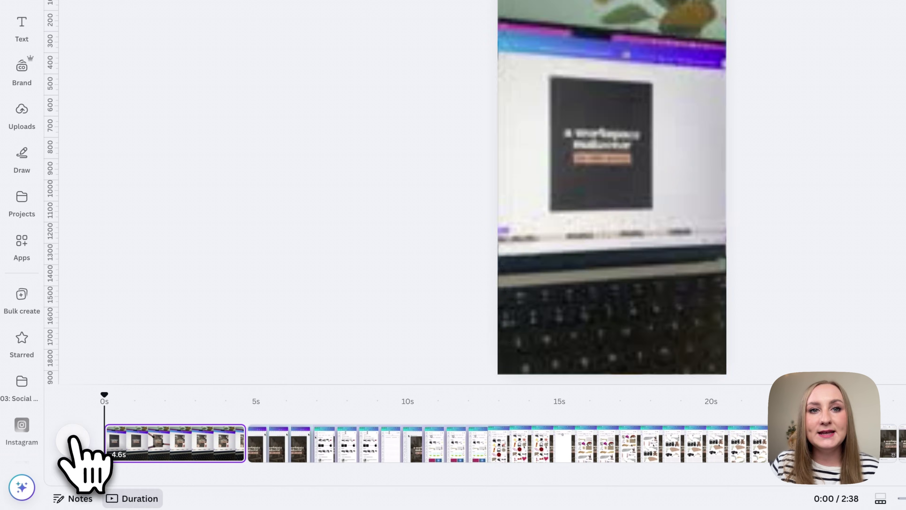
left_click(73, 441)
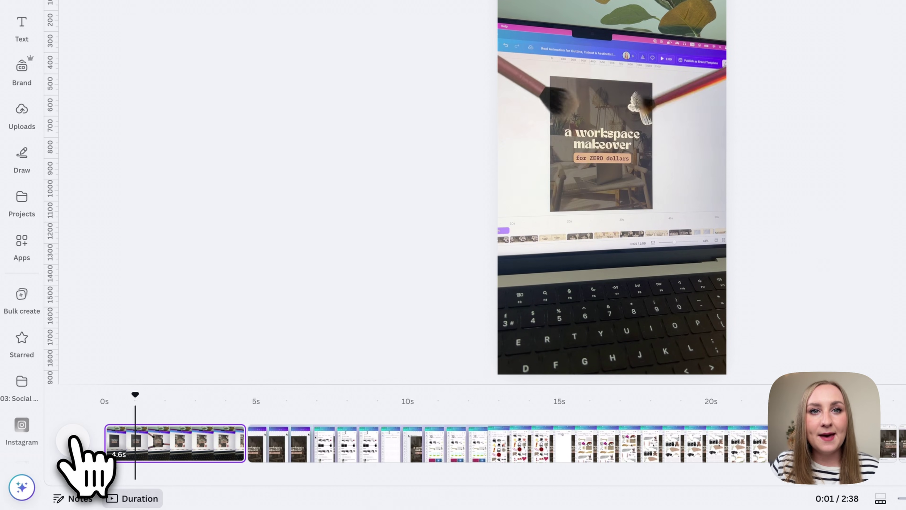
left_click_drag(110, 444, 127, 443)
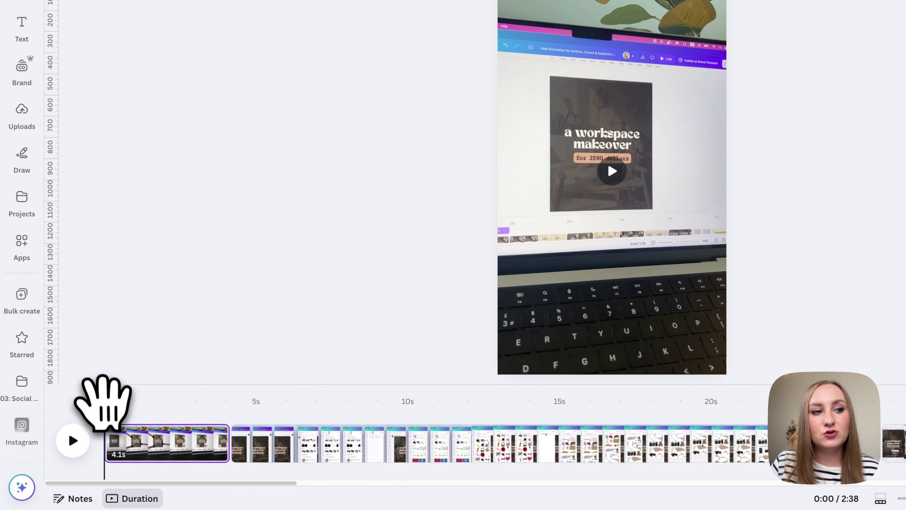
- Split the first clip at about 1.6 seconds and delete its 2.4s second part
left_click_drag(125, 397, 151, 399)
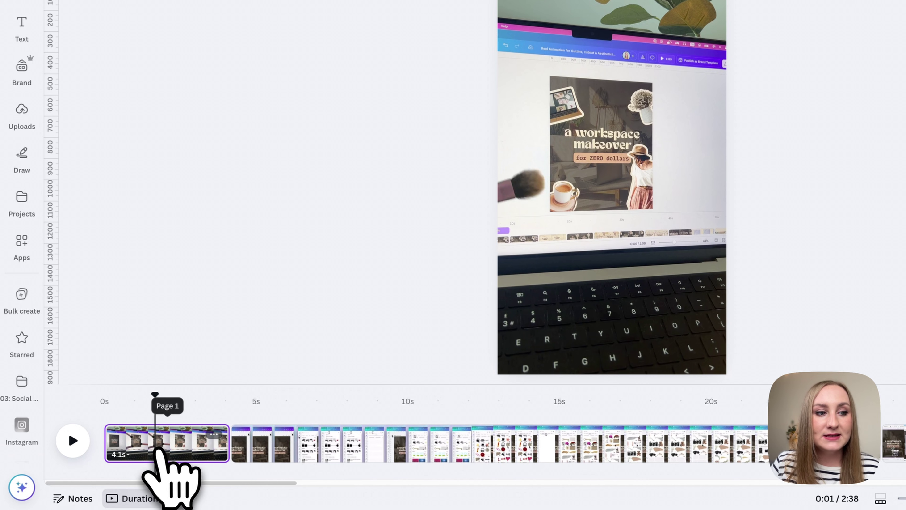
right_click(156, 449)
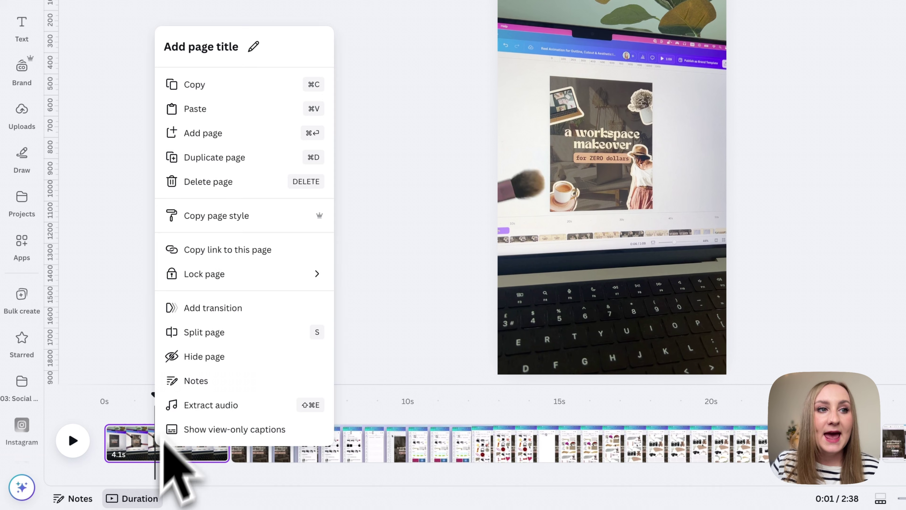
left_click(209, 337)
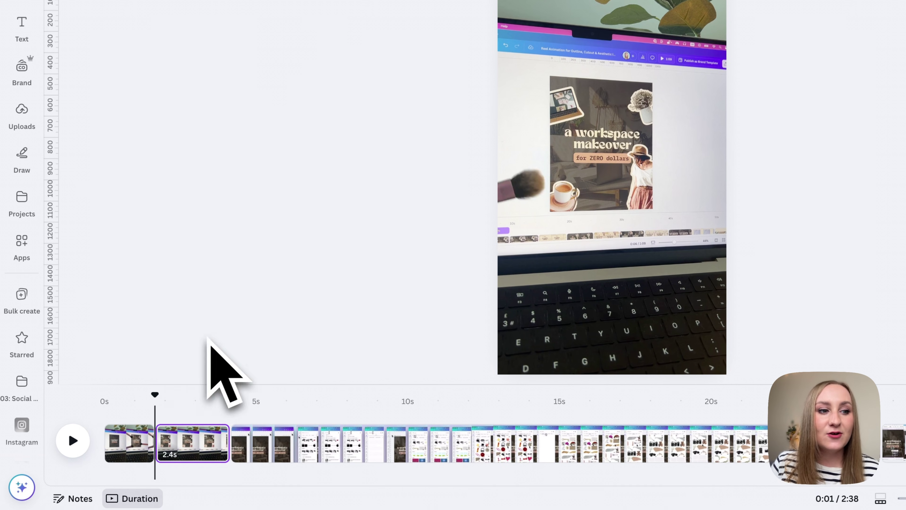
left_click(187, 450)
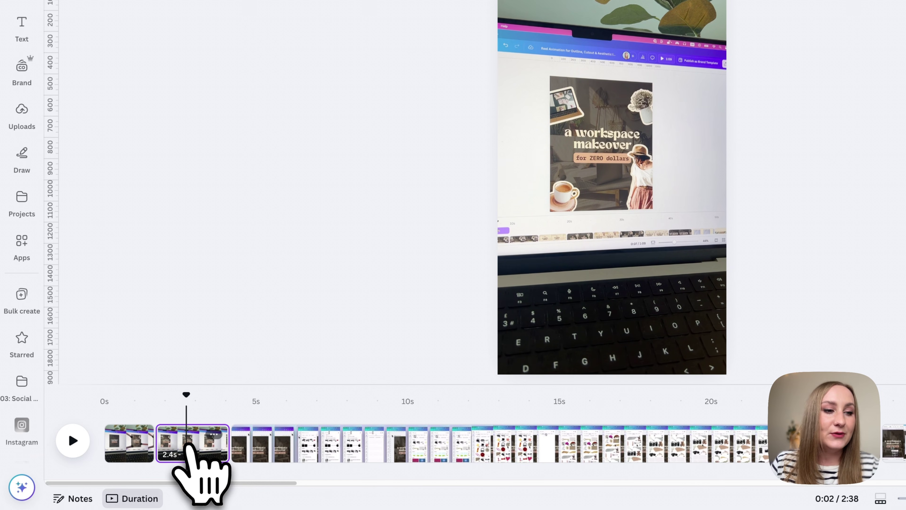
key("Delete")
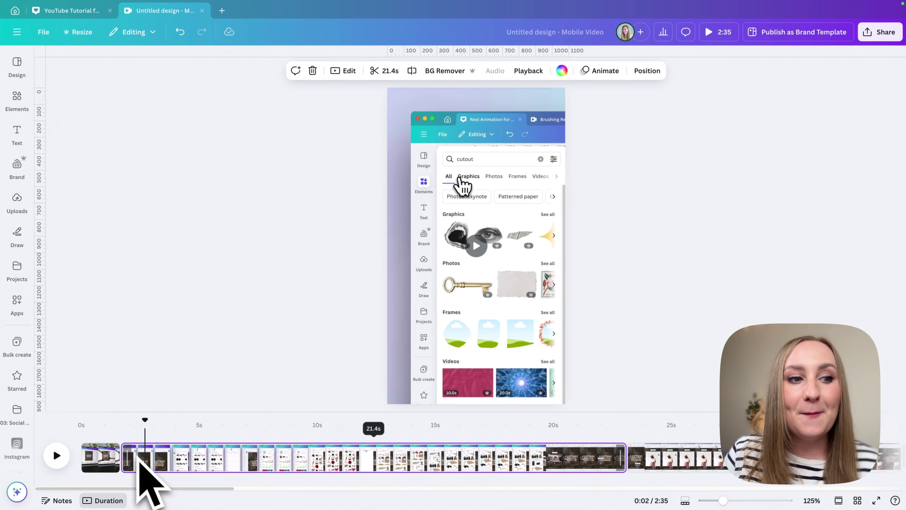
- Cut the opening clip to 1.0s, reposition its kept footage in Trim, then extend it to 1.2s
left_click(103, 457)
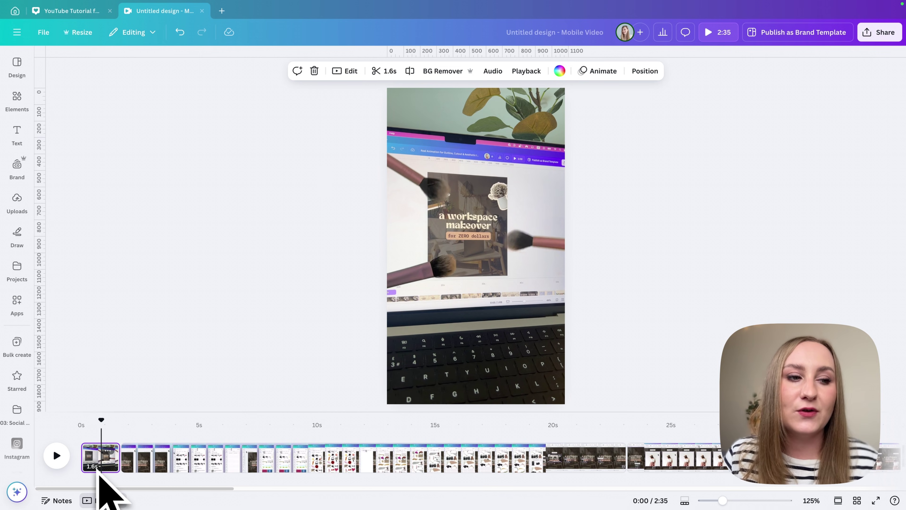
left_click_drag(119, 465, 106, 464)
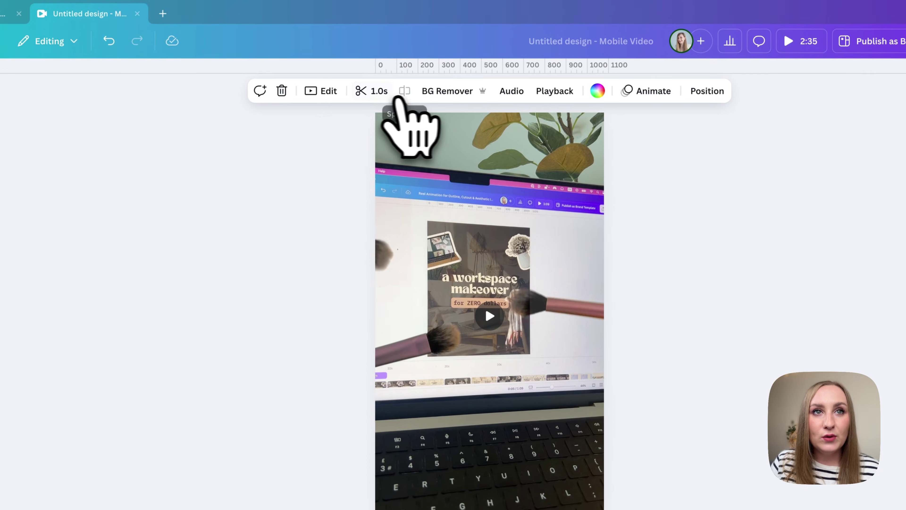
left_click(377, 98)
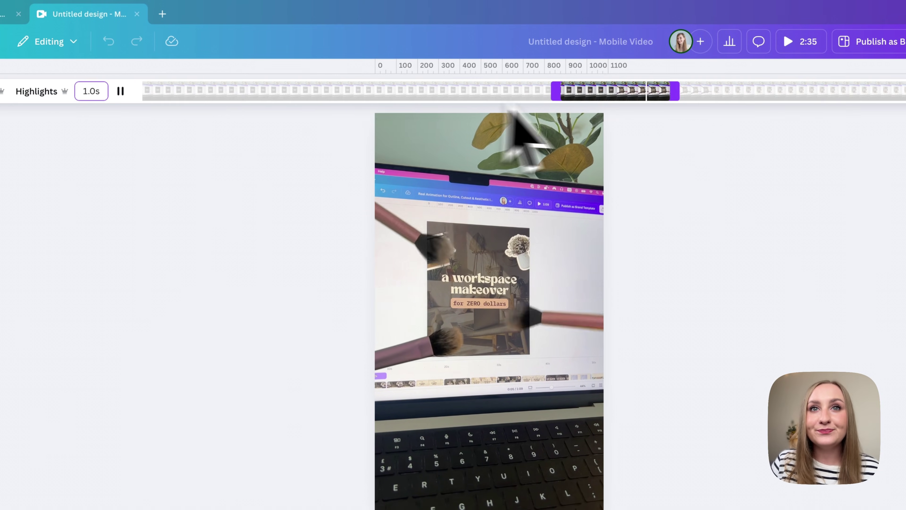
mouse_move(597, 92)
left_mouse_down()
mouse_move(526, 95)
mouse_move(633, 95)
mouse_move(533, 93)
mouse_move(654, 125)
mouse_move(599, 107)
left_mouse_up()
key("space")
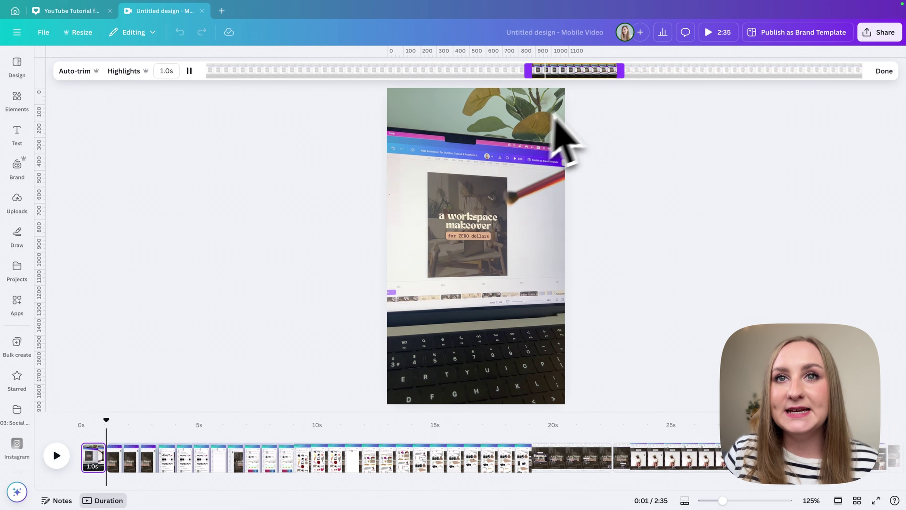
left_click_drag(618, 76, 636, 76)
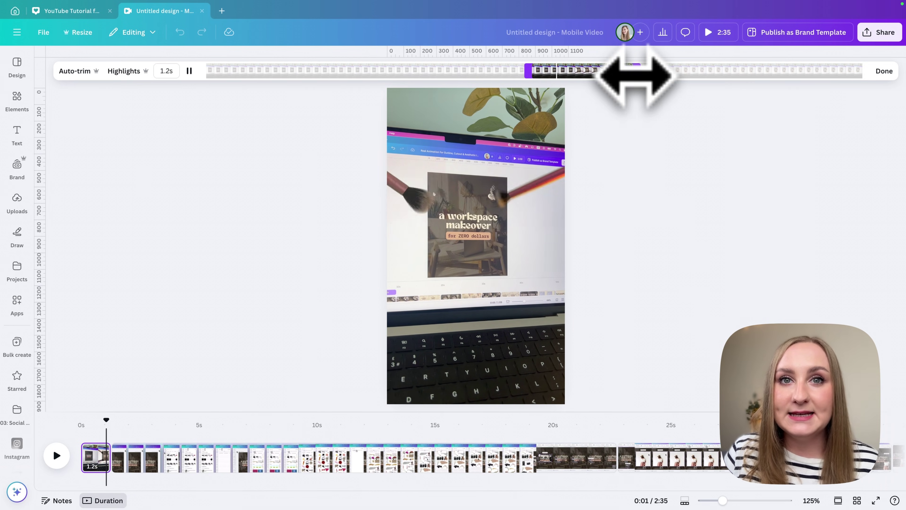
left_click(117, 453)
left_click_drag(109, 422, 146, 442)
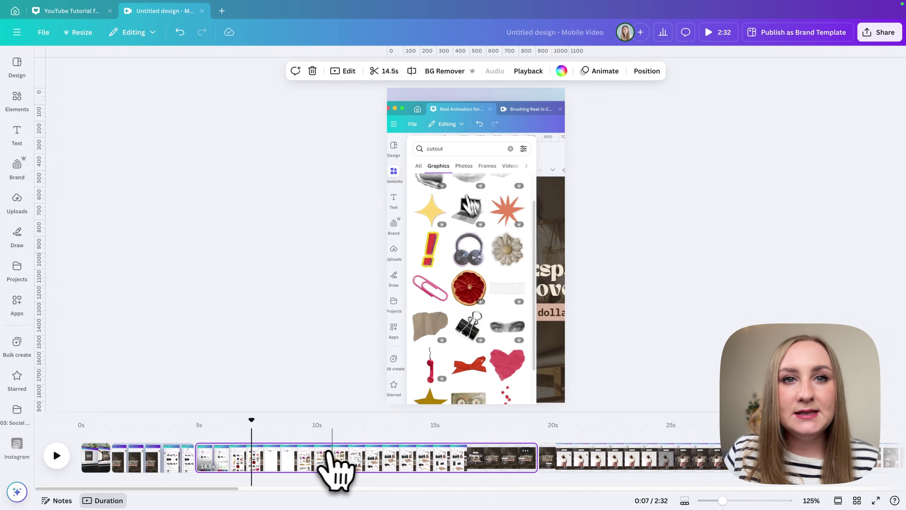
- Split the 14.5s screen-recording clip at the 0:09 mark and select its 7.7s first part
left_click(334, 470)
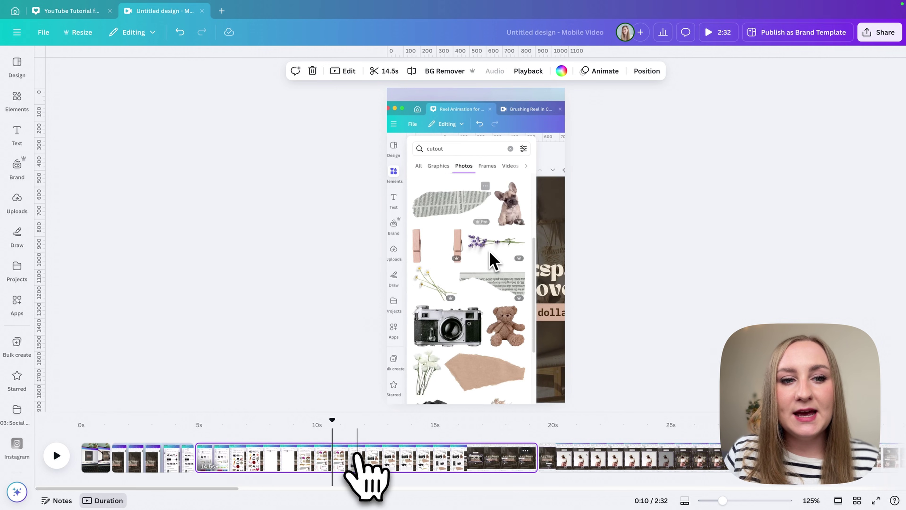
left_click(382, 452)
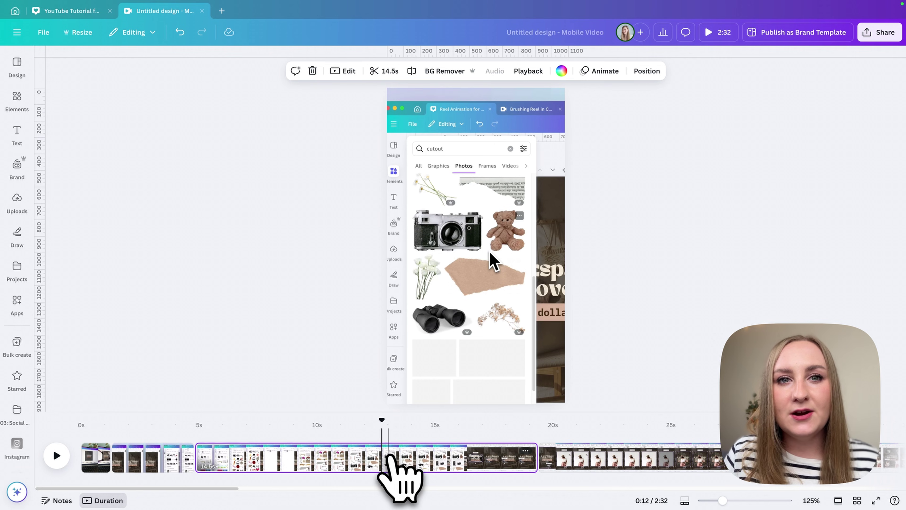
mouse_move(382, 421)
left_mouse_down()
mouse_move(431, 421)
mouse_move(377, 428)
left_mouse_up()
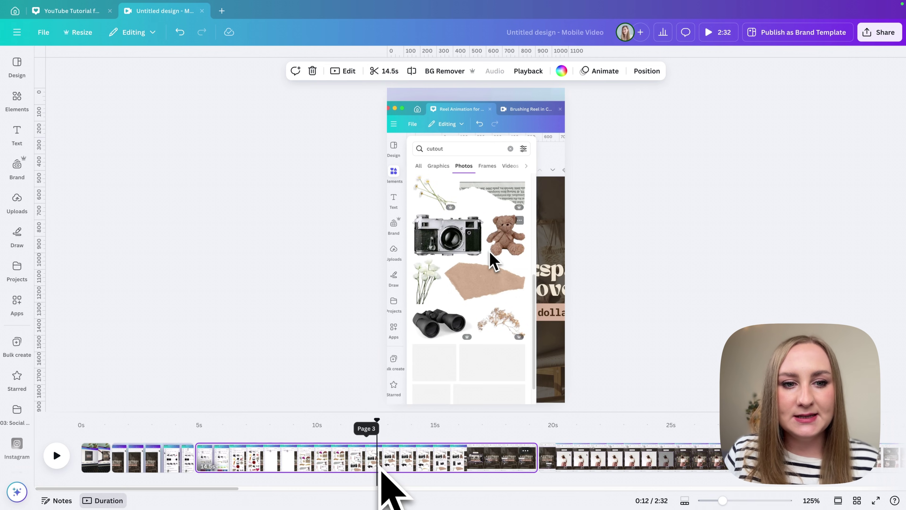
key("s")
left_click(298, 461)
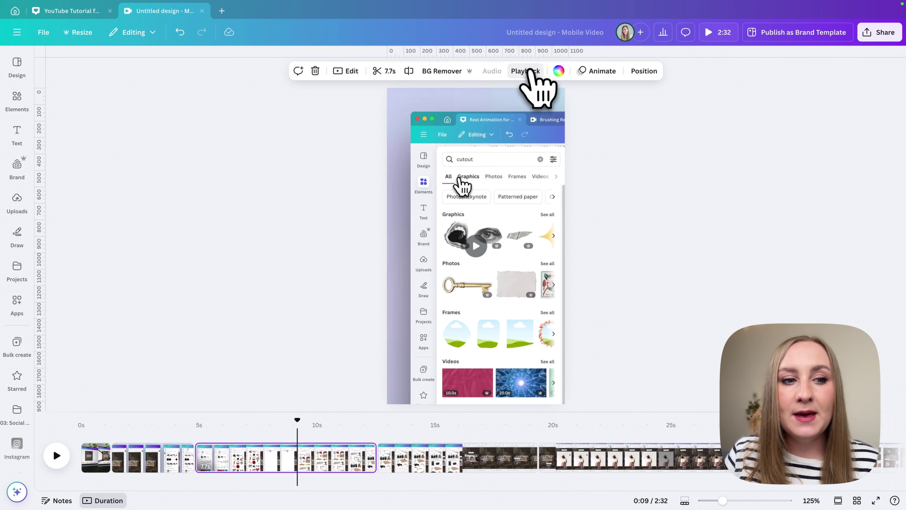
- Set the 7.7s clip's video speed to 2x, shrinking it to 3.8 seconds
left_click(528, 71)
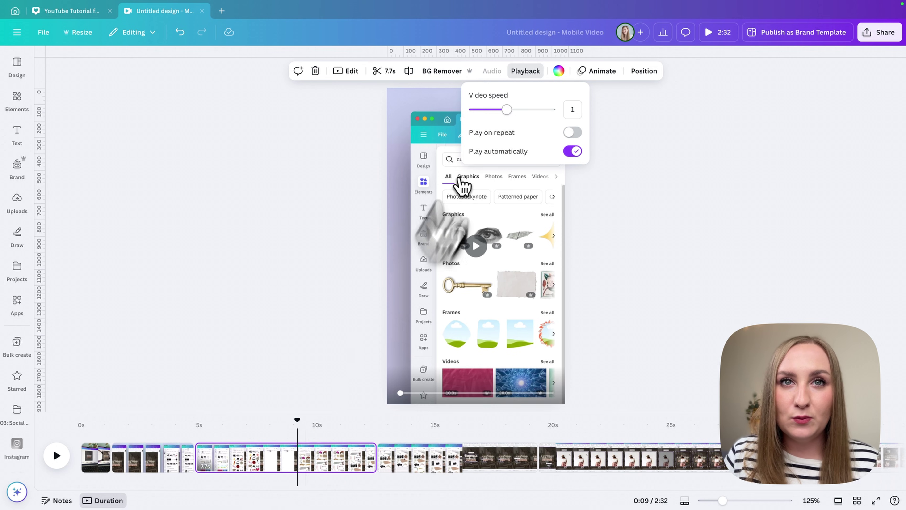
left_click_drag(506, 109, 552, 111)
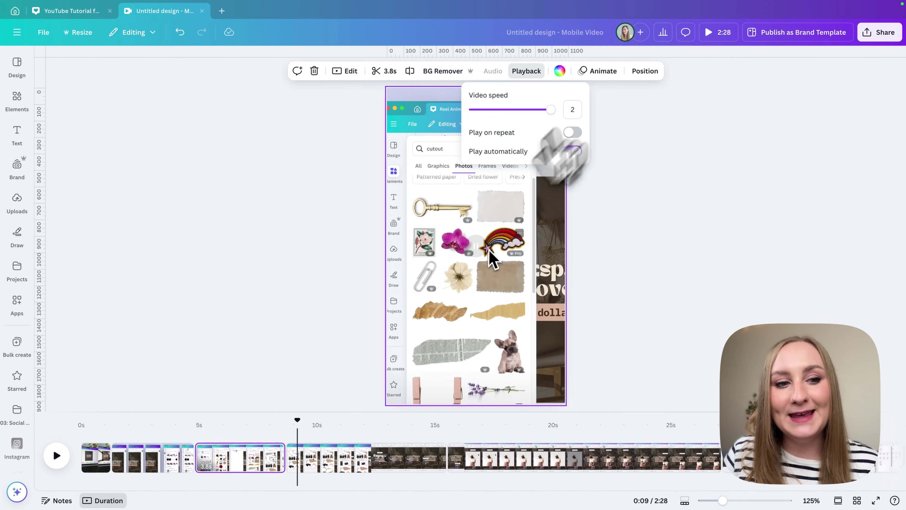
left_click_drag(297, 421, 230, 469)
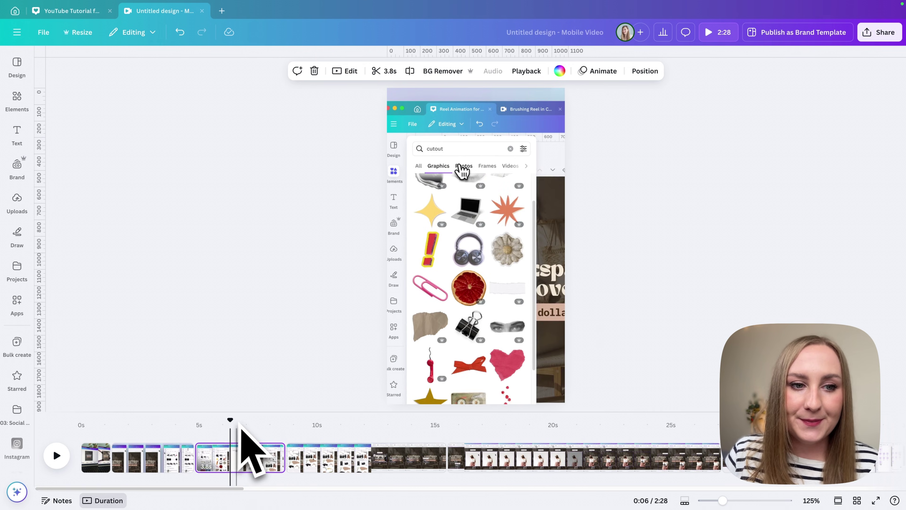
- Scrub through the Cutouts & Outlines Reel timeline and select its 2.7s third clip
left_click_drag(240, 428, 323, 435)
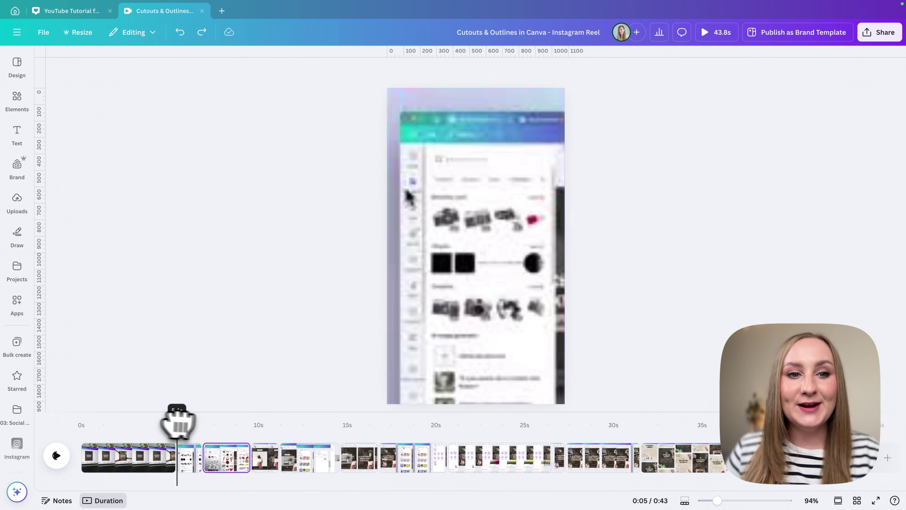
left_click_drag(178, 421, 217, 423)
left_click(223, 464)
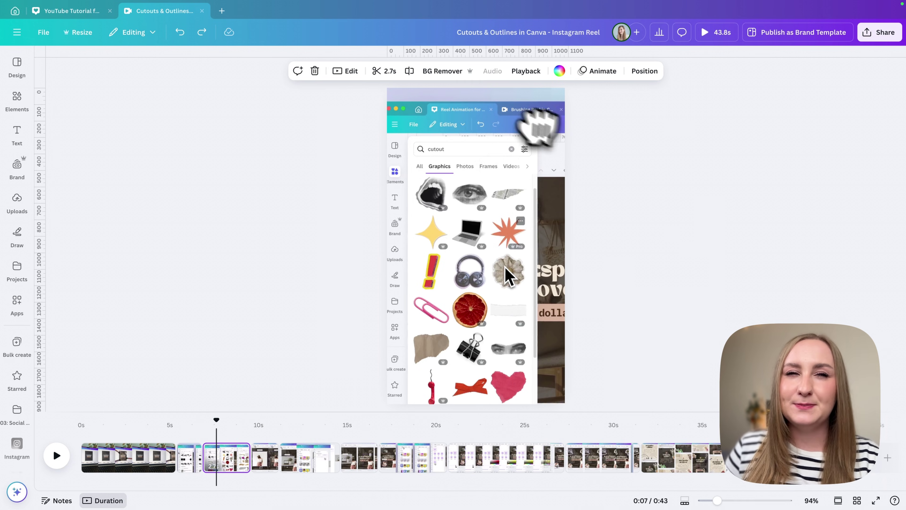
- Place a Title text box over the clip's search bar and begin typing 'cutout'
left_click(17, 135)
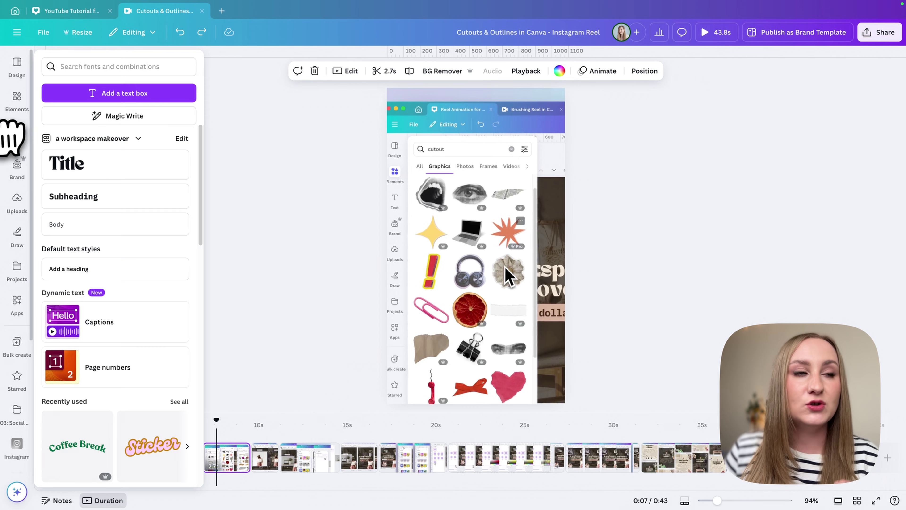
left_click_drag(50, 159, 491, 152)
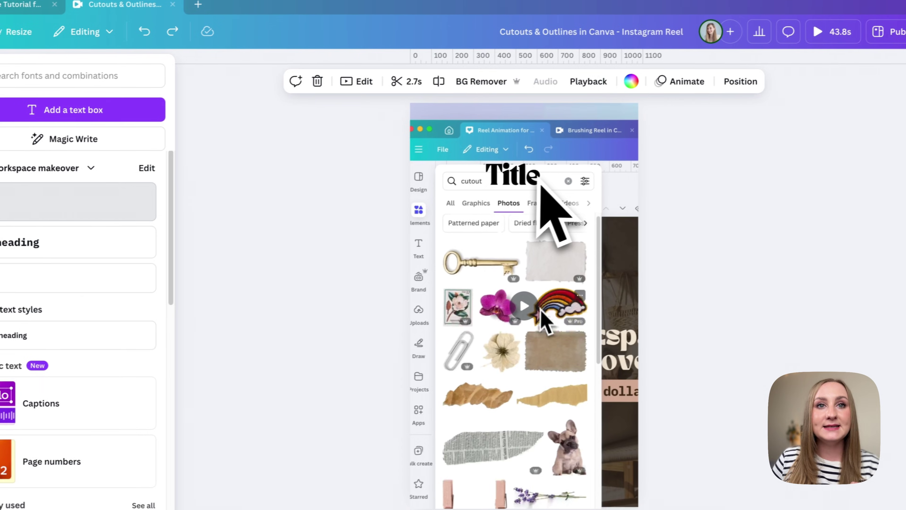
left_click_drag(532, 185, 530, 187)
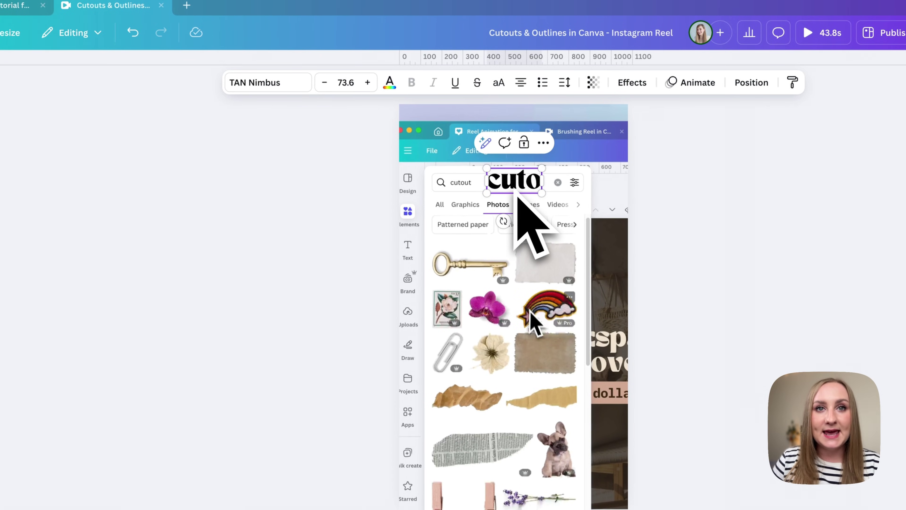
- Apply the Background text effect to the cutout title with a light teal highlight
left_click(632, 83)
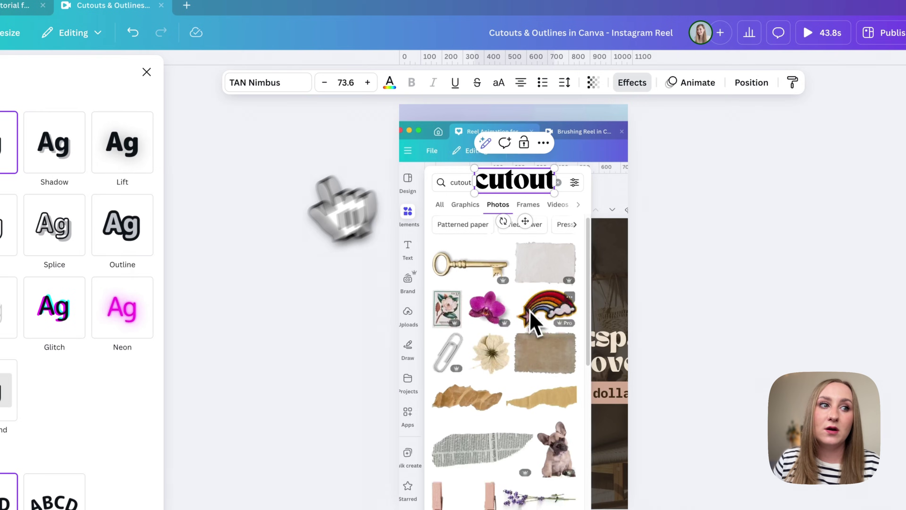
left_click(82, 307)
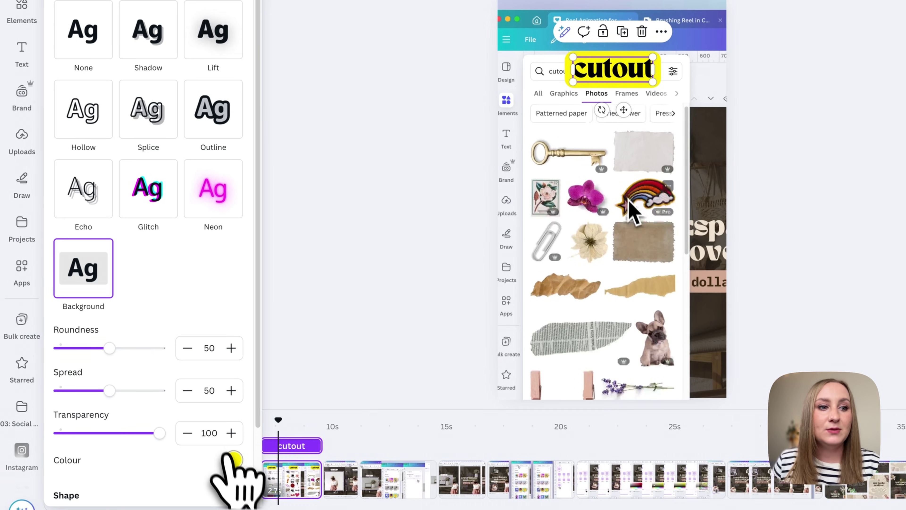
left_click(222, 500)
left_click(125, 427)
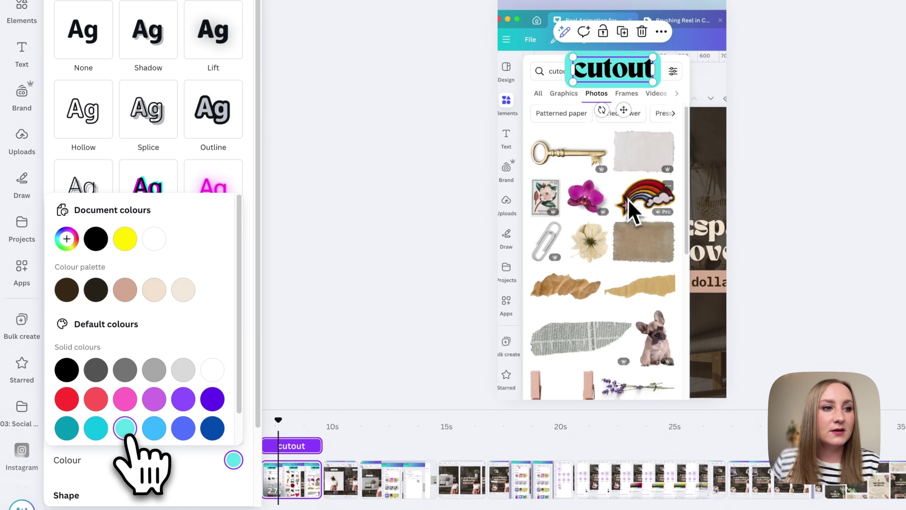
left_click(233, 460)
left_click(233, 461)
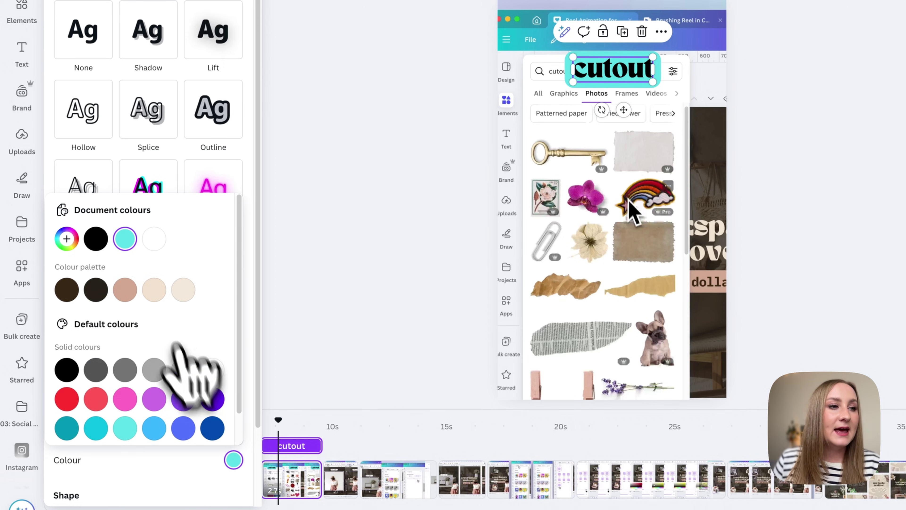
left_click(67, 239)
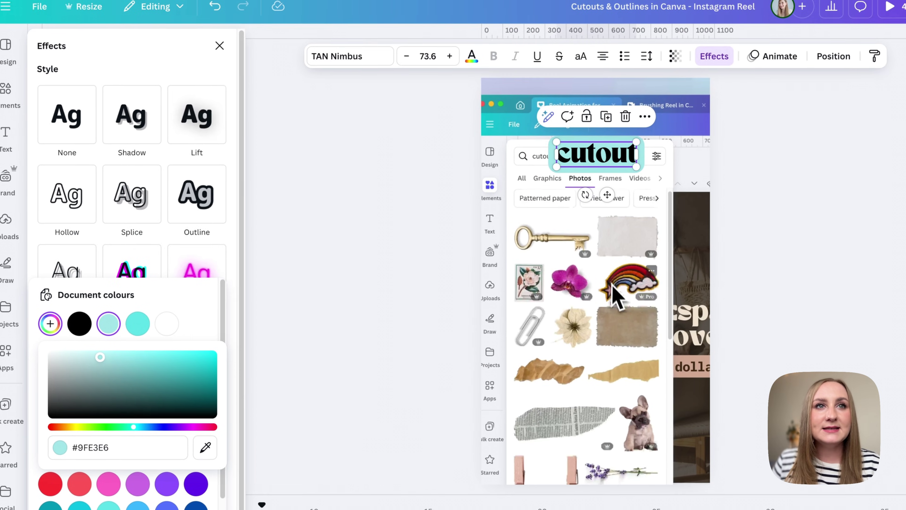
- Make the cutout lettering dark blue and drag a copy of the title downward
left_click(473, 57)
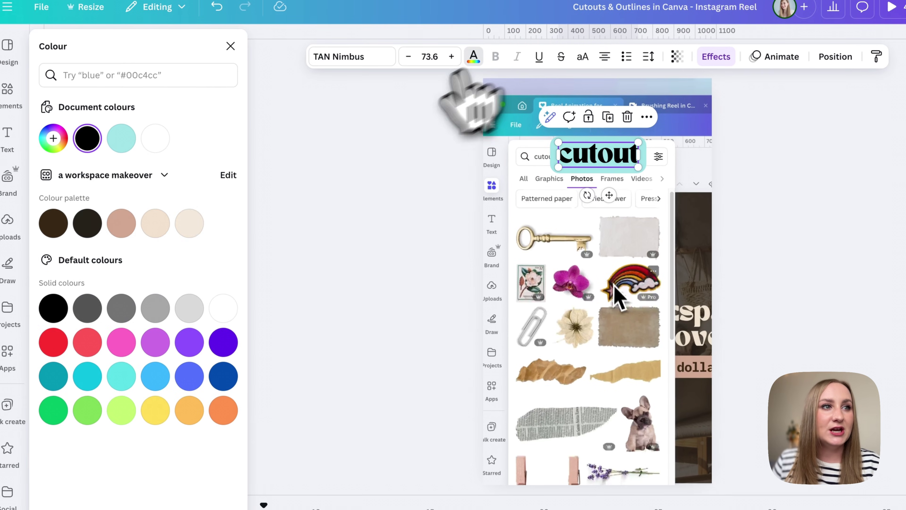
left_click(156, 138)
left_click(122, 138)
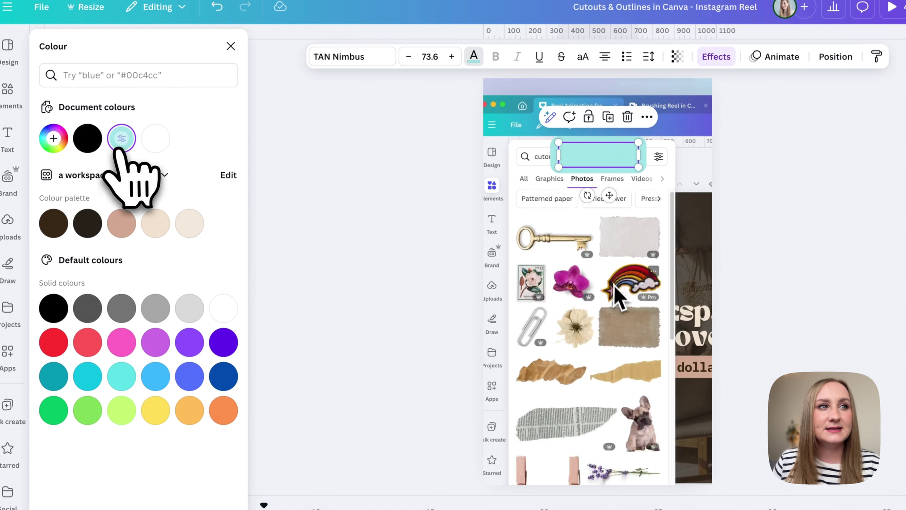
left_click(224, 378)
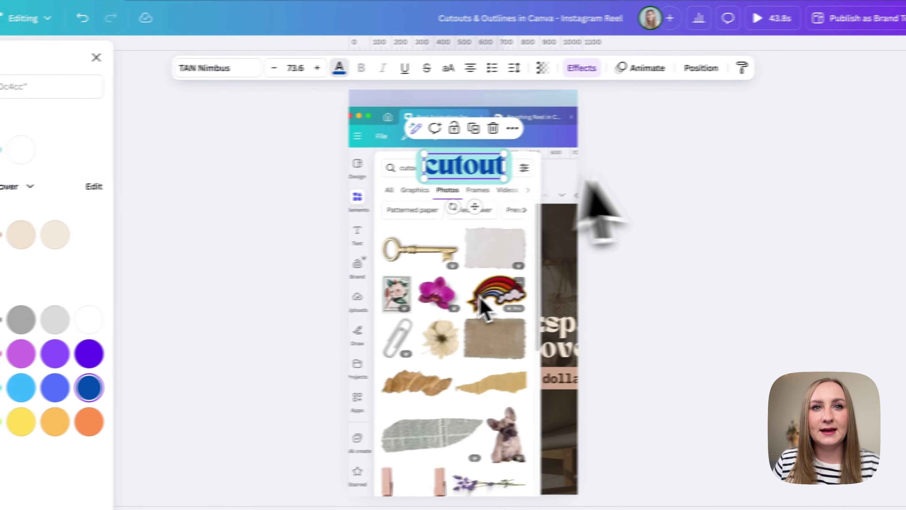
left_click(617, 162)
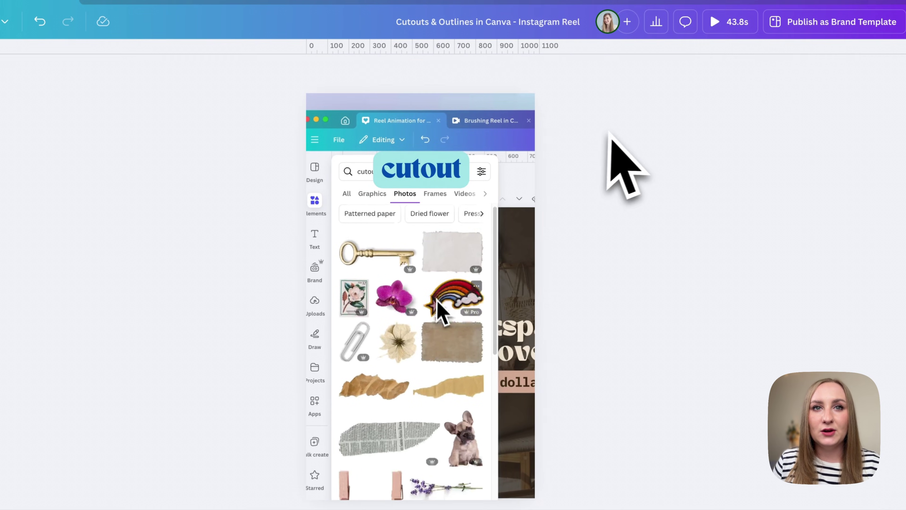
left_click_drag(425, 171, 433, 225)
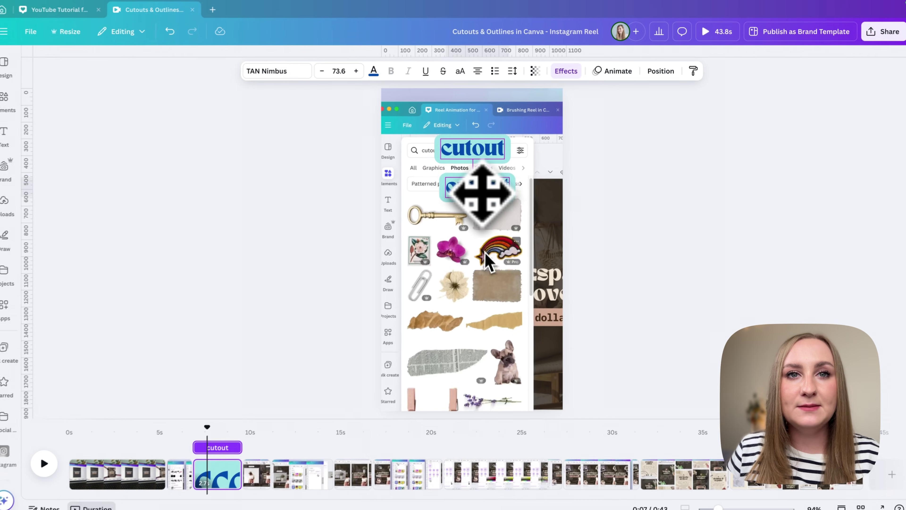
- Stack the copied titles as png and collage, then animate them with Succession on enter only
left_click_drag(482, 193, 478, 197)
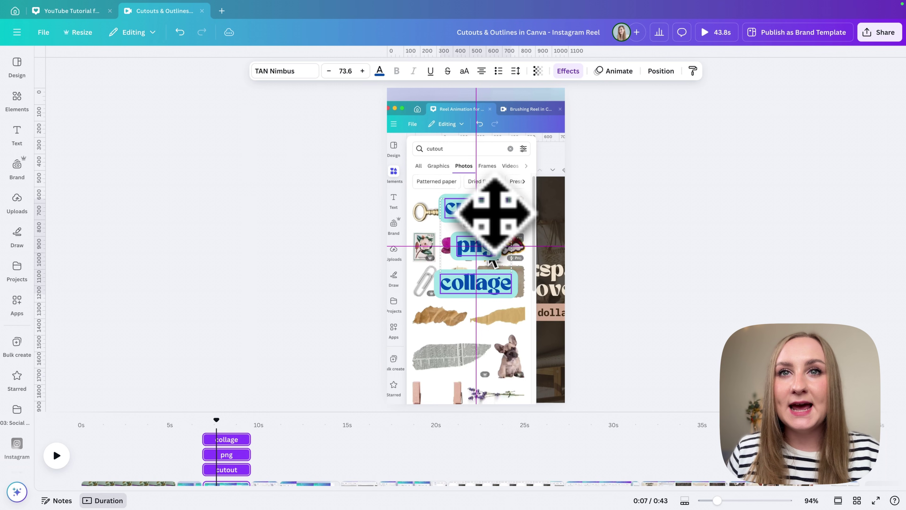
left_click(614, 70)
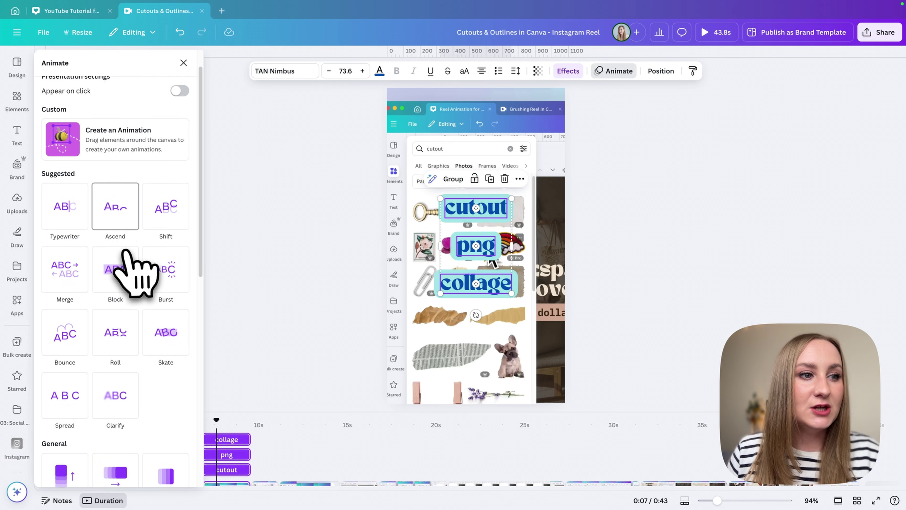
scroll(132, 275, "down", 6)
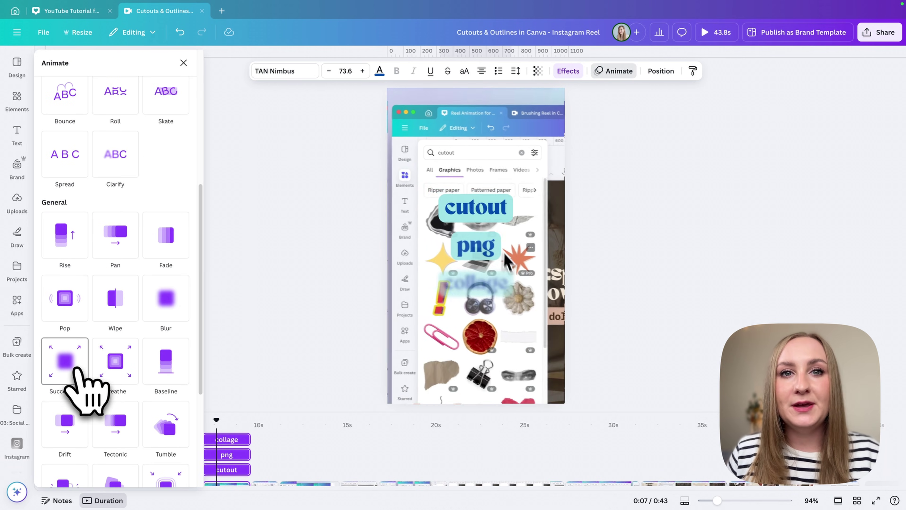
left_click(76, 372)
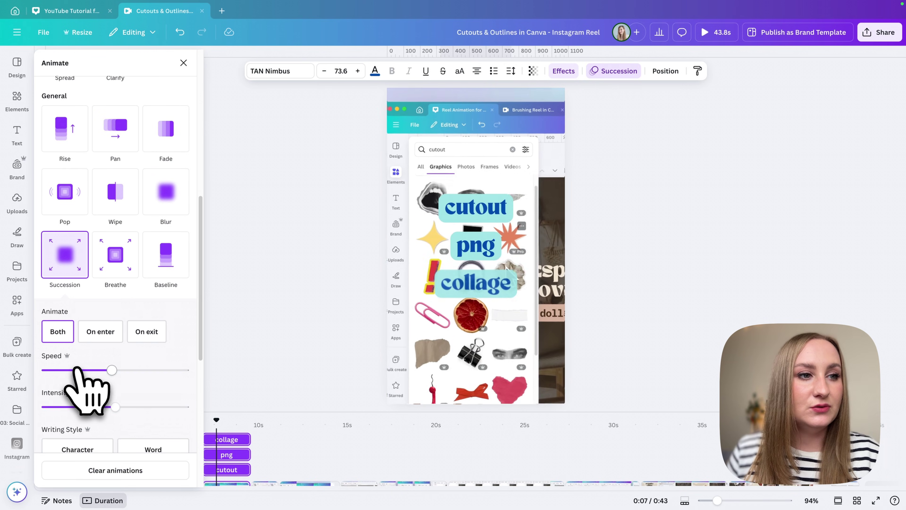
left_click(102, 339)
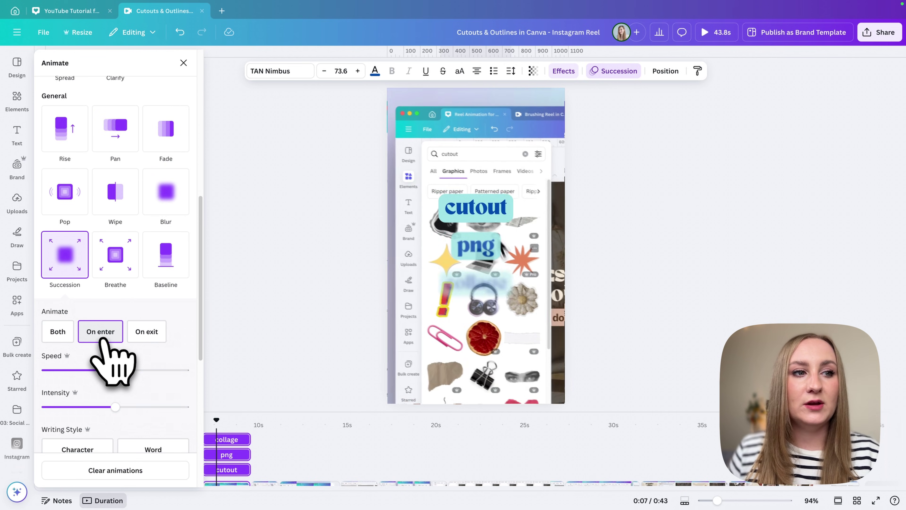
left_click(259, 460)
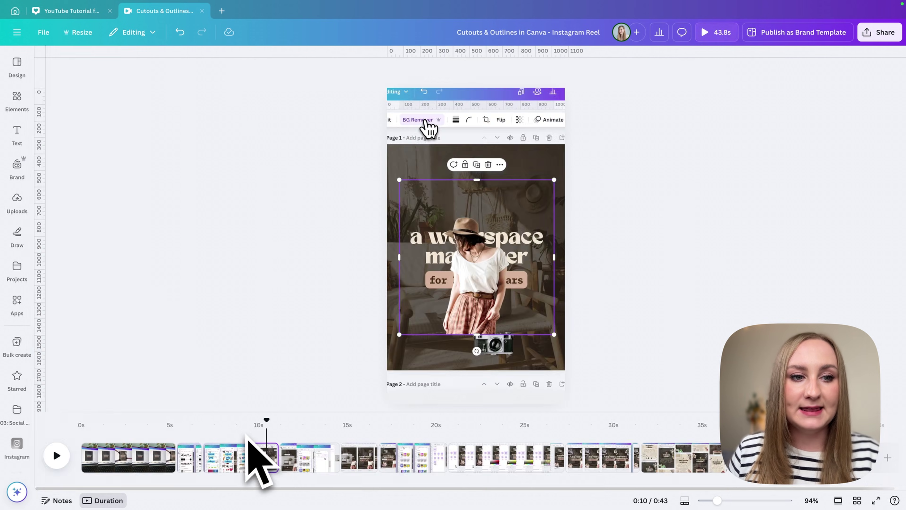
left_click_drag(271, 425, 184, 427)
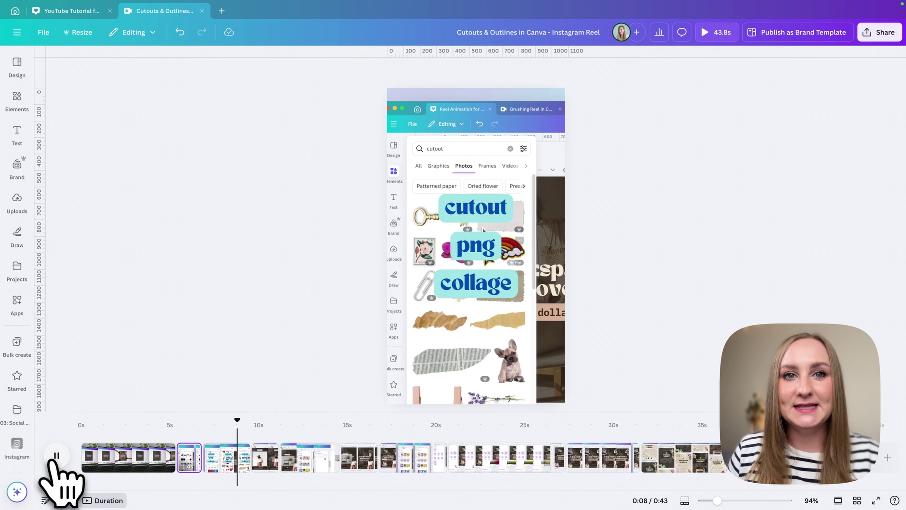
left_click(77, 444)
left_click(425, 429)
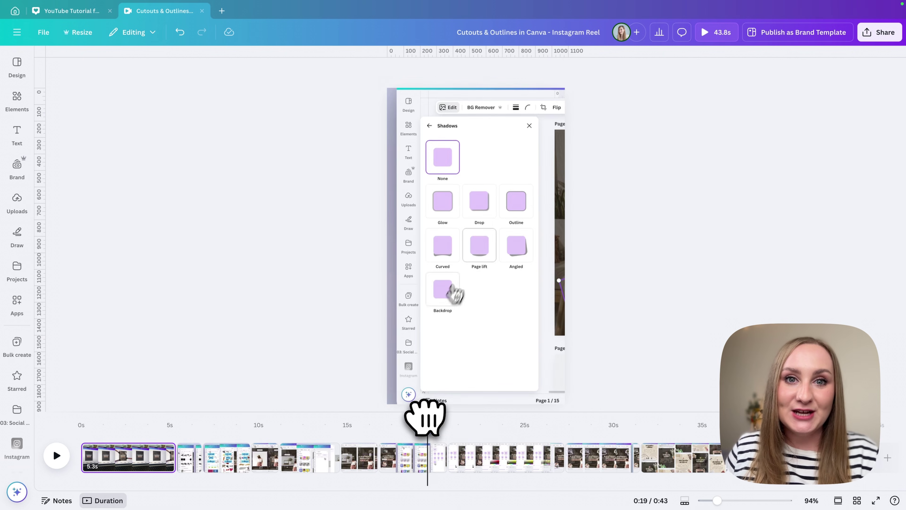
left_click_drag(427, 427, 489, 428)
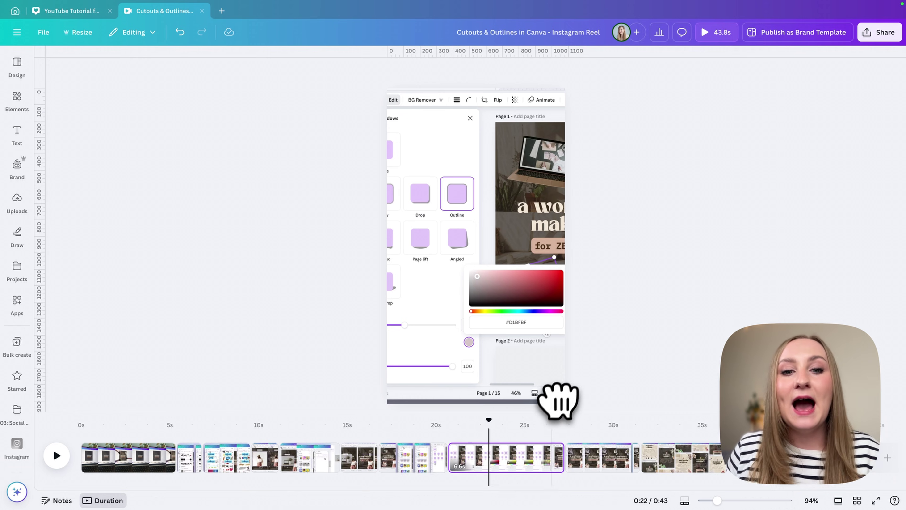
left_click_drag(487, 427, 643, 427)
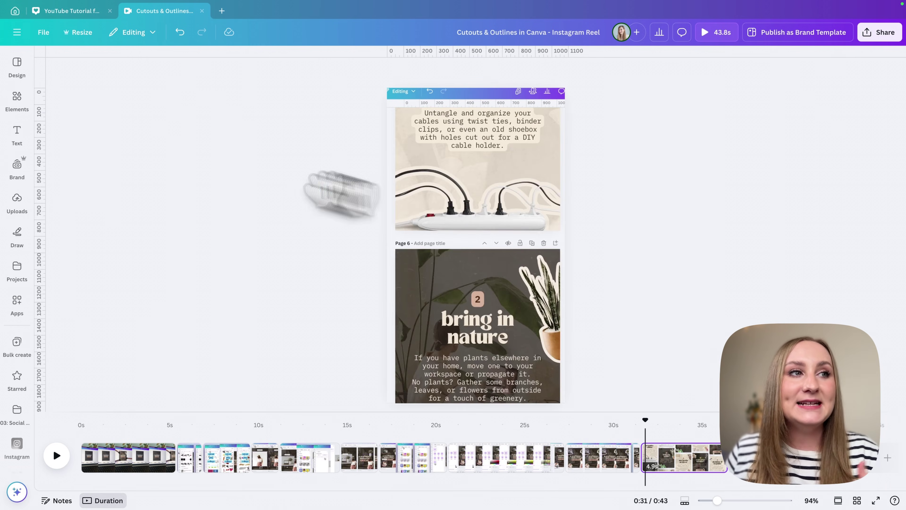
left_click(17, 98)
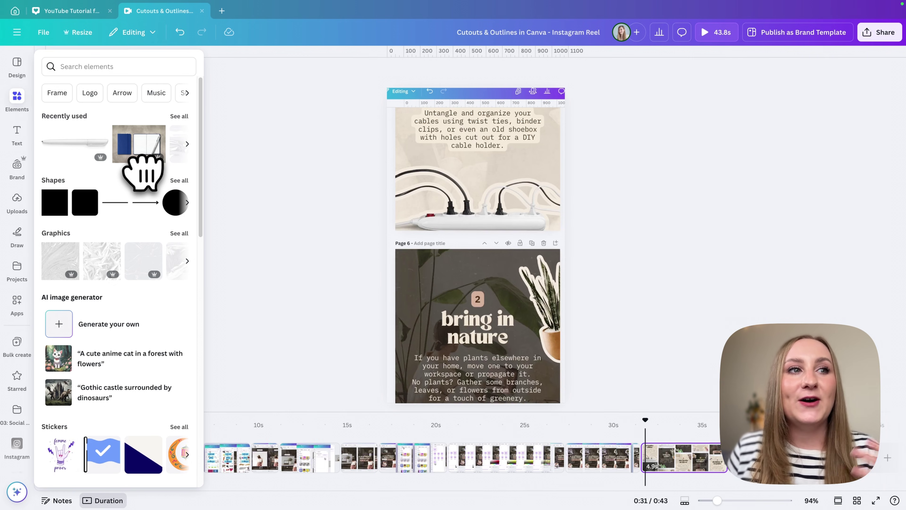
left_click(299, 309)
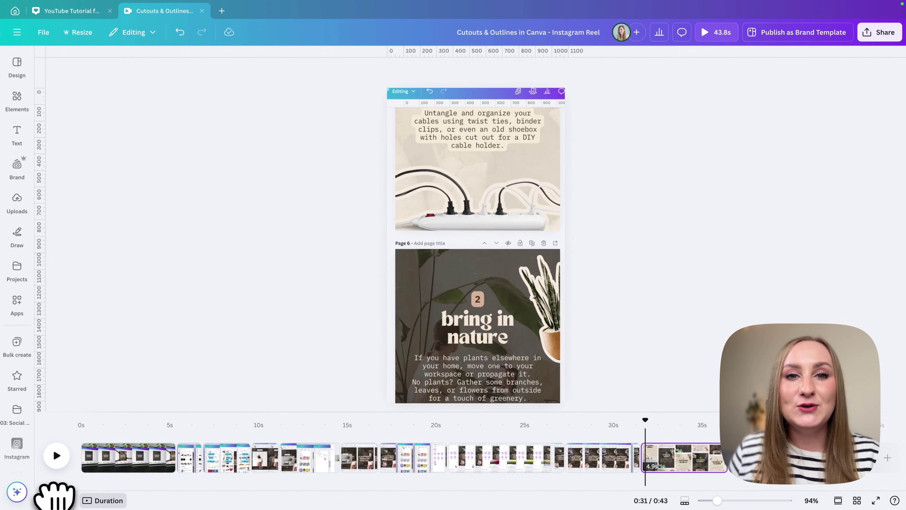
left_click(128, 460)
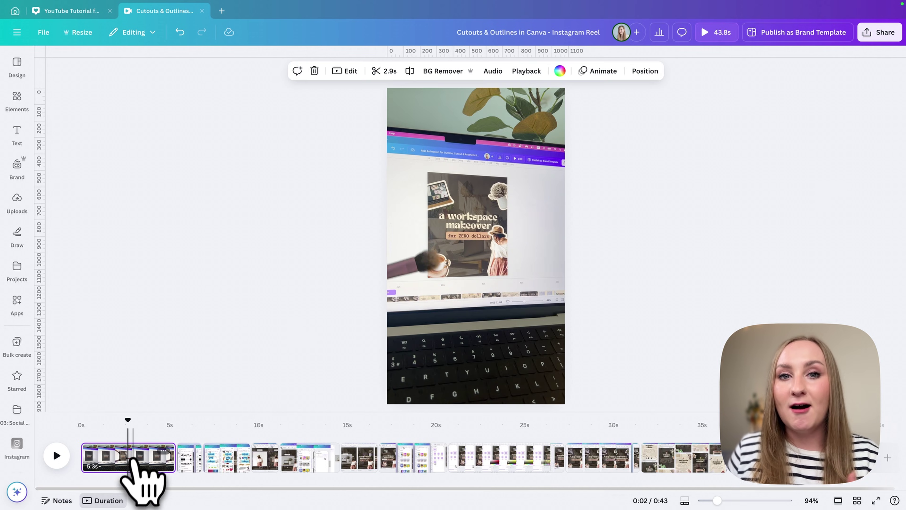
- Paste the four-paragraph script about cutouts and outlines into page 1's notes
left_click_drag(125, 415, 113, 419)
left_click(57, 500)
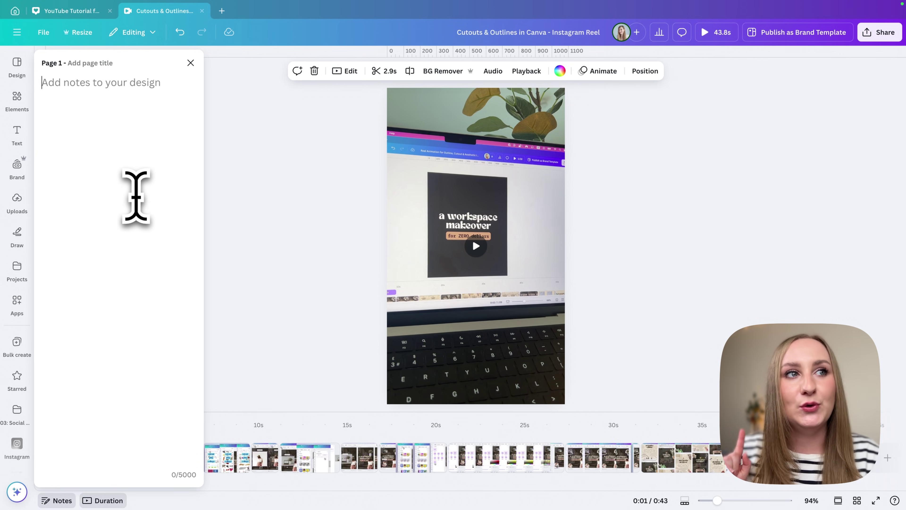
type("Here’s how to cut out & outline in Canva for that perfect aesthetic Instagram post.  For cutouts, you can either search these keywords in the Elements tab, use a Background Remover or Magic Grab to get interesting elements from more busy backgrounds.  Then, go to Edit, then Shadows and then Outline to add your borders easily. Adjust the color and thickness as you like and do the same for the rest of the elements.  Now arrange these outlined cutouts around your copy, do the same for other pages and you’re done! So easy <3")
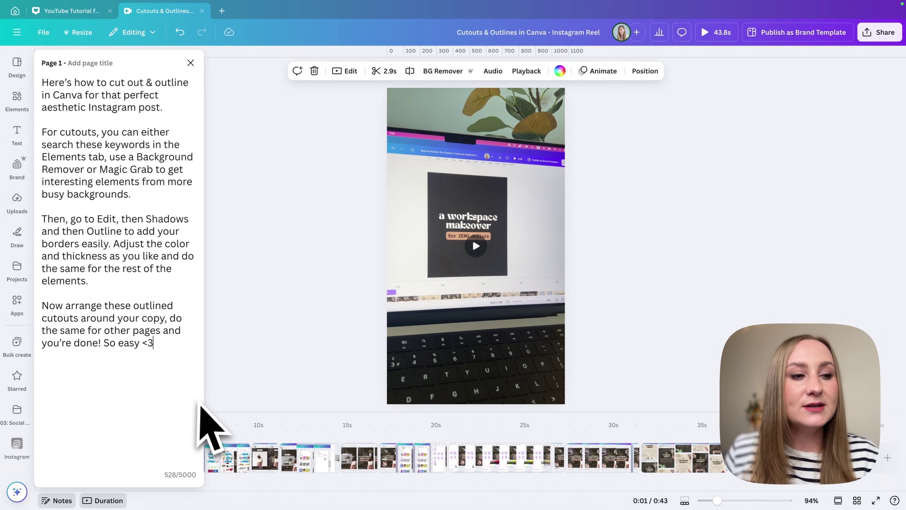
left_click(242, 388)
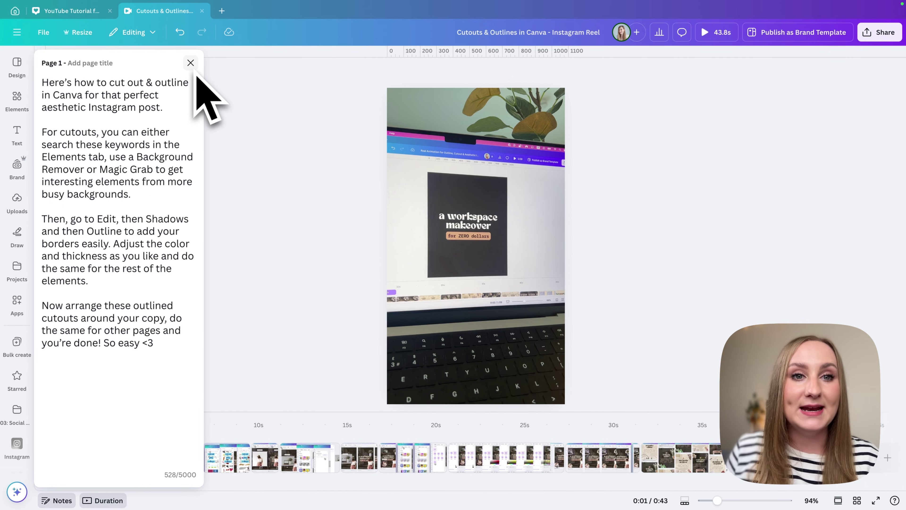
- Undo the last change and launch Record yourself from the Uploads panel
key("ctrl+z")
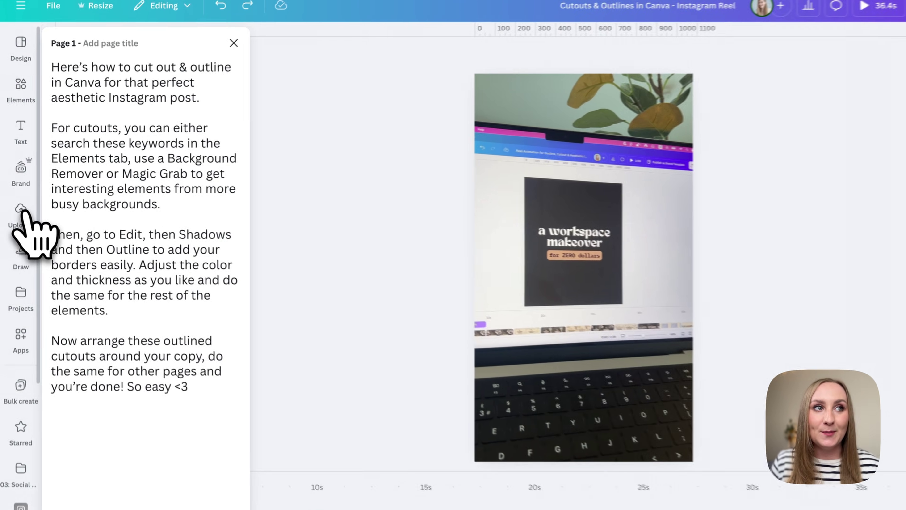
left_click(17, 200)
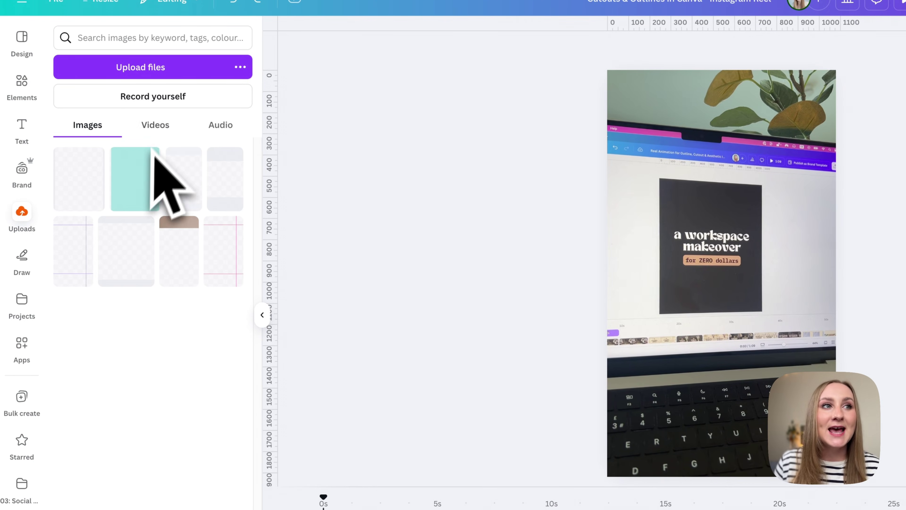
left_click(161, 102)
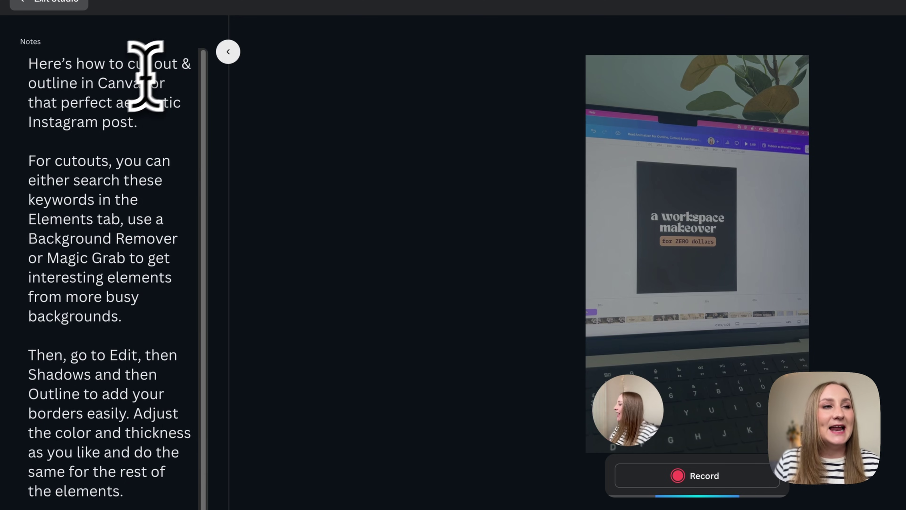
- In the studio settings, choose No camera and keep the RØDE VideoMic GO II microphone
scroll(101, 375, "down", 3)
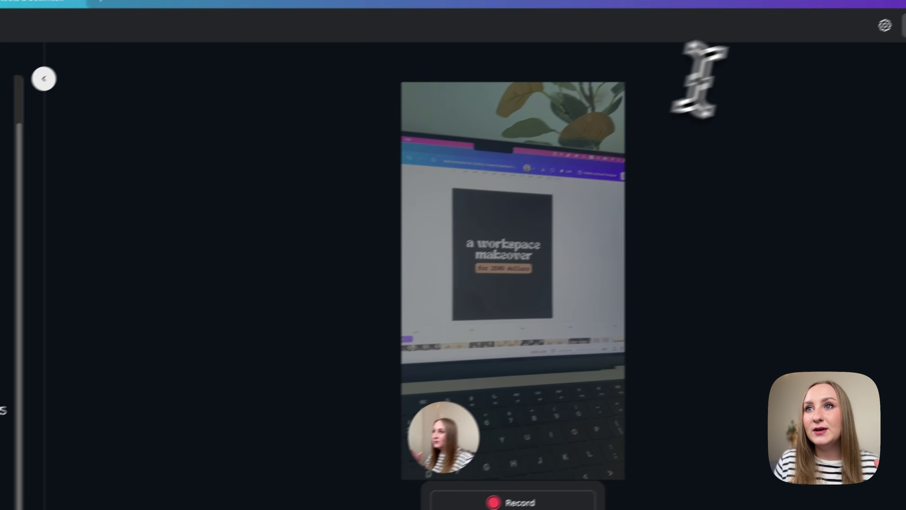
left_click(885, 25)
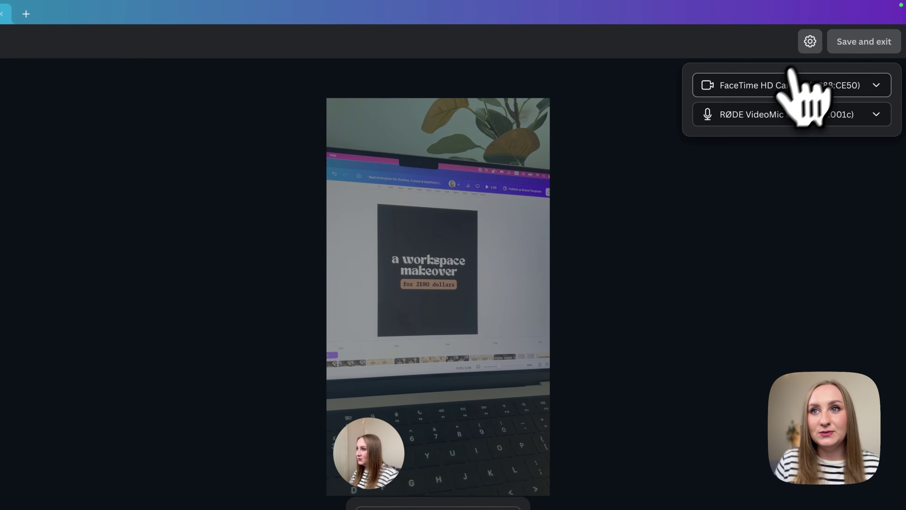
left_click(772, 87)
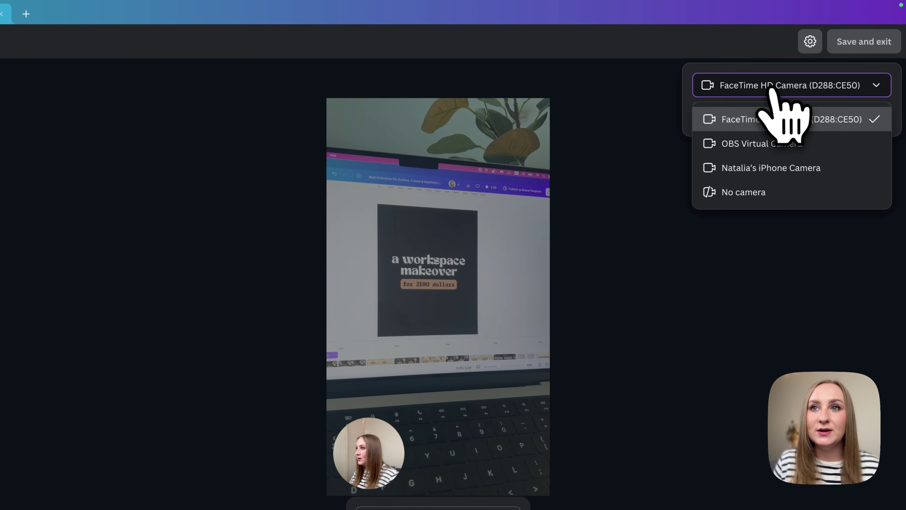
left_click(749, 192)
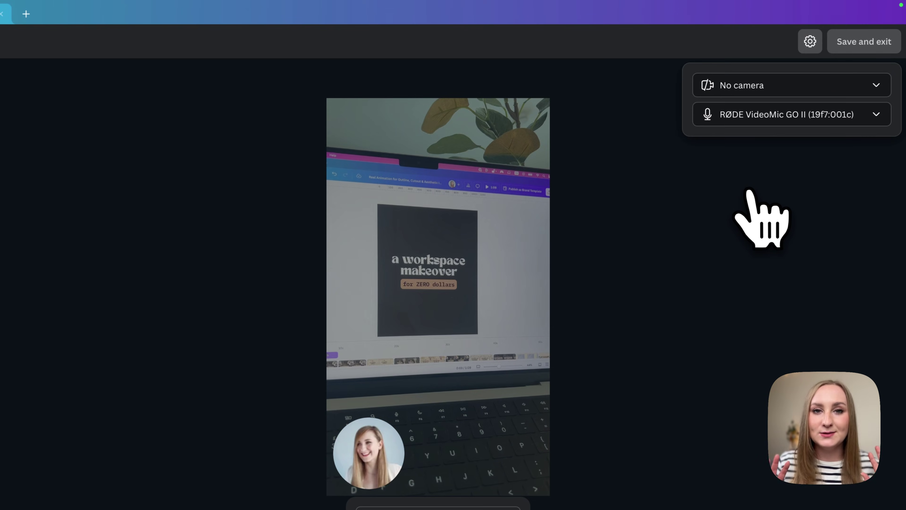
left_click(767, 121)
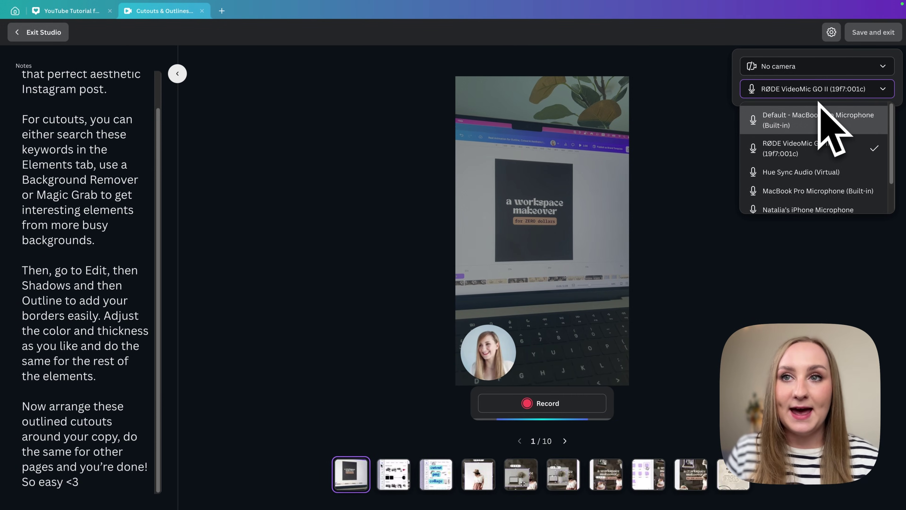
left_click(811, 152)
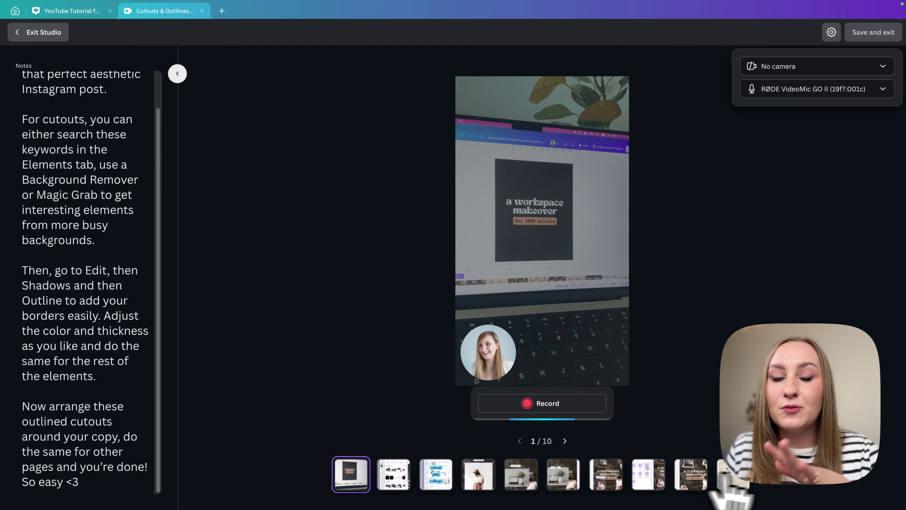
scroll(74, 142, "up", 2)
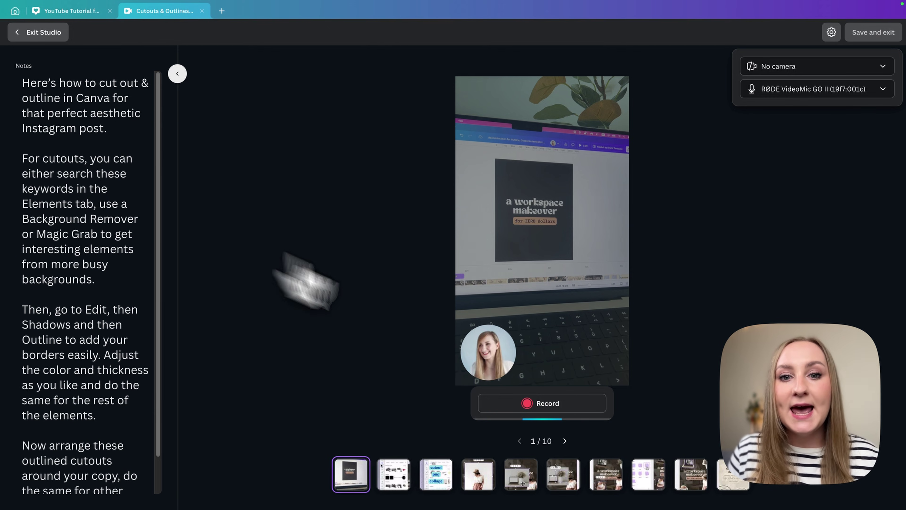
- Record a roughly 41-second narration of the notes, then save and exit to the editor
left_click(535, 410)
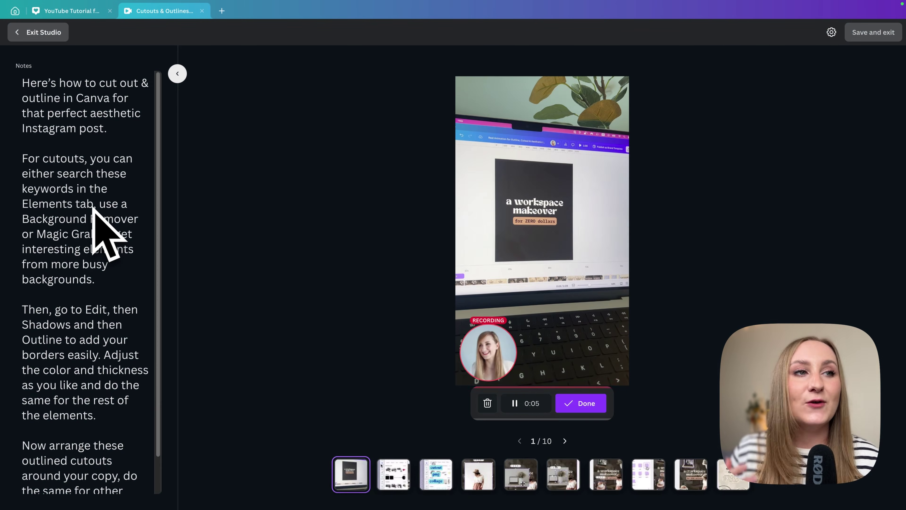
scroll(94, 214, "down", 2)
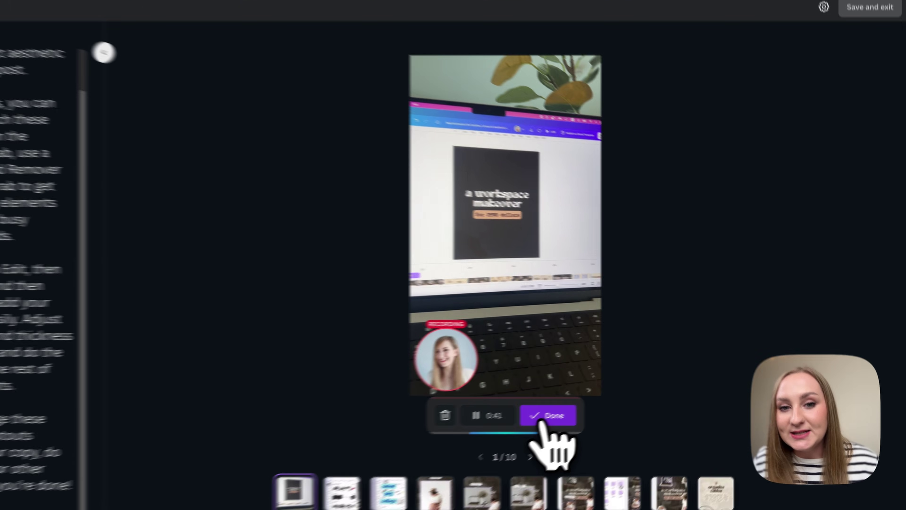
left_click(571, 407)
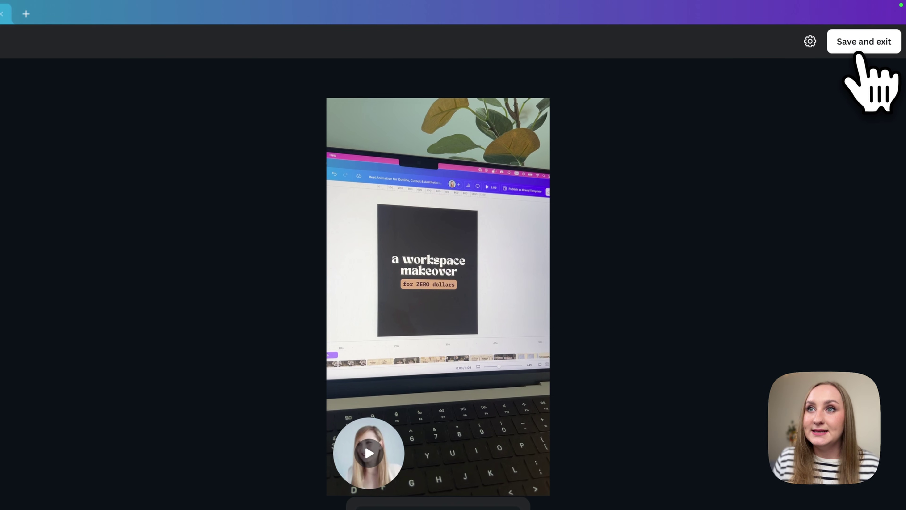
left_click(858, 53)
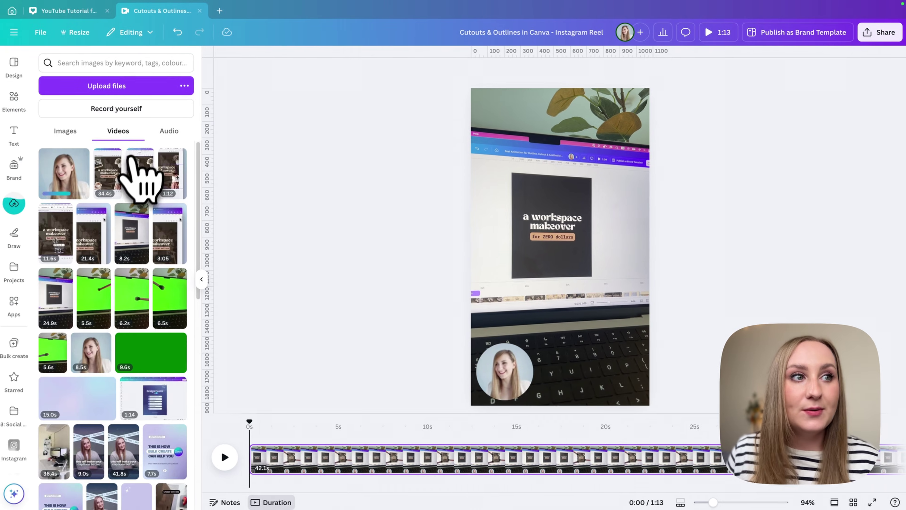
- Drop the 42.1s recording into the circle frame and move it up near the top-left
left_click_drag(103, 182, 507, 386)
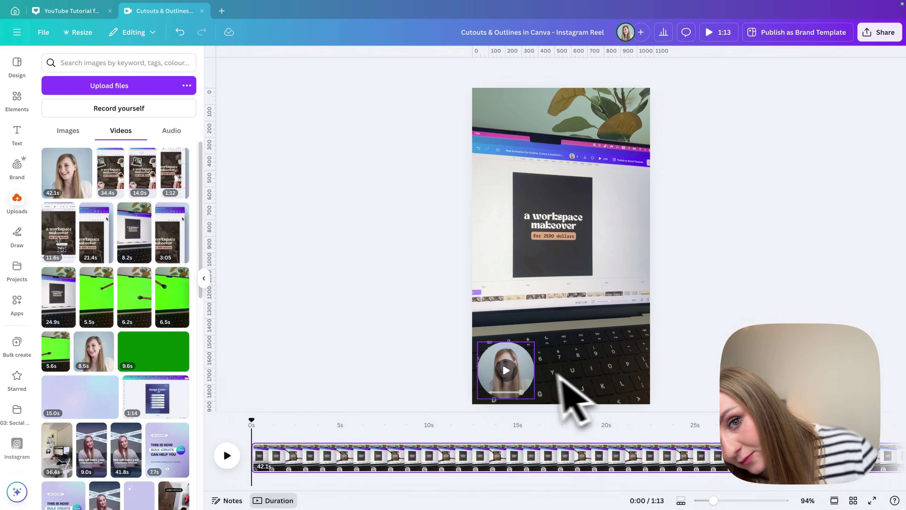
left_click(523, 375)
left_click_drag(533, 351, 549, 124)
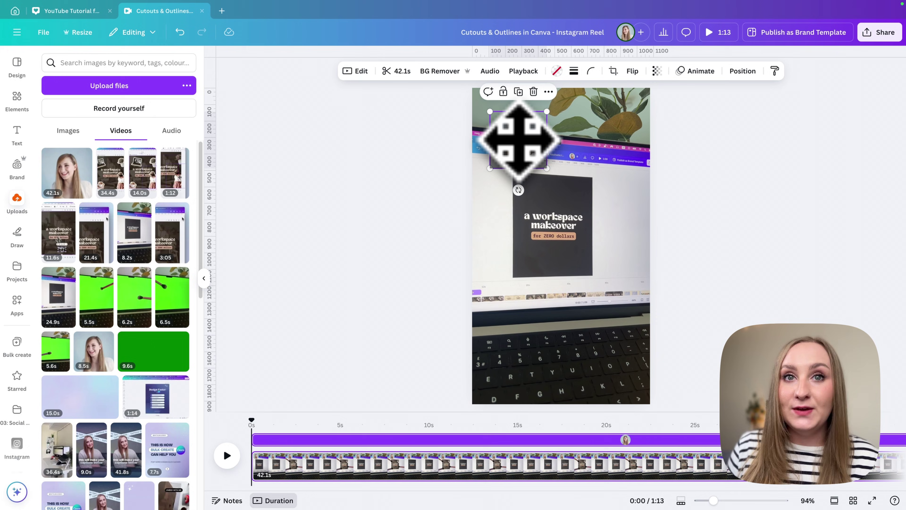
- Extract the recording's audio onto its own track, then delete the video from the round frame
left_click(501, 72)
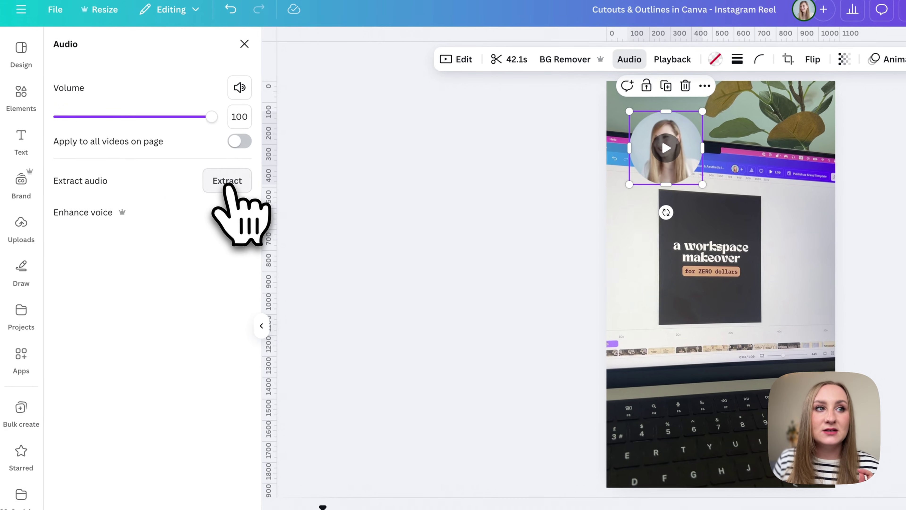
left_click(170, 209)
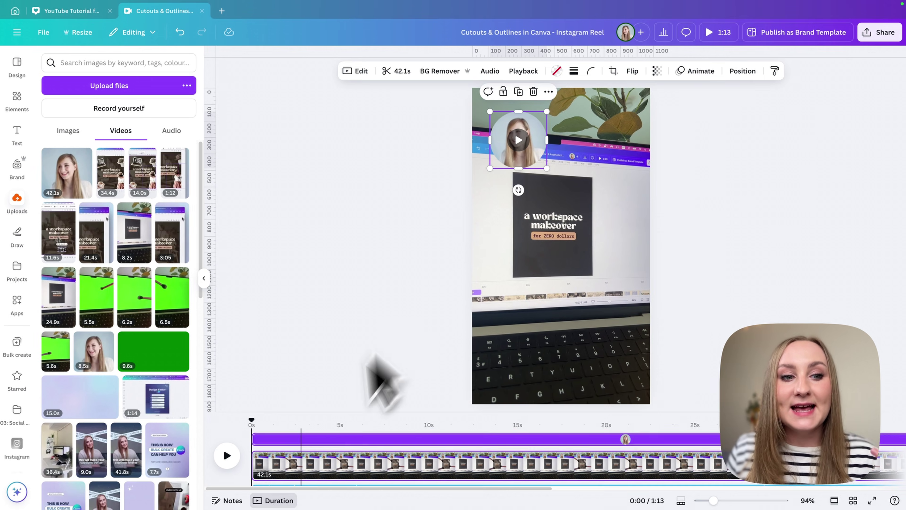
scroll(321, 497, "down", 1)
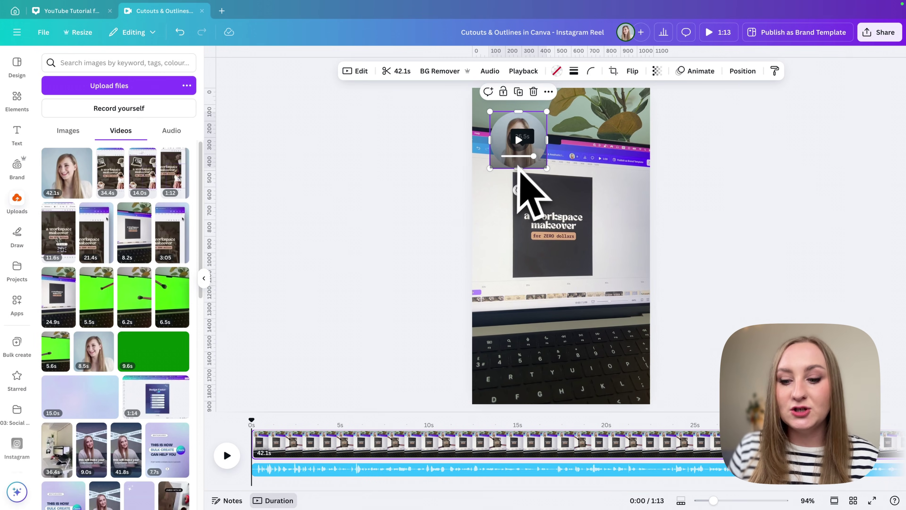
key("Delete")
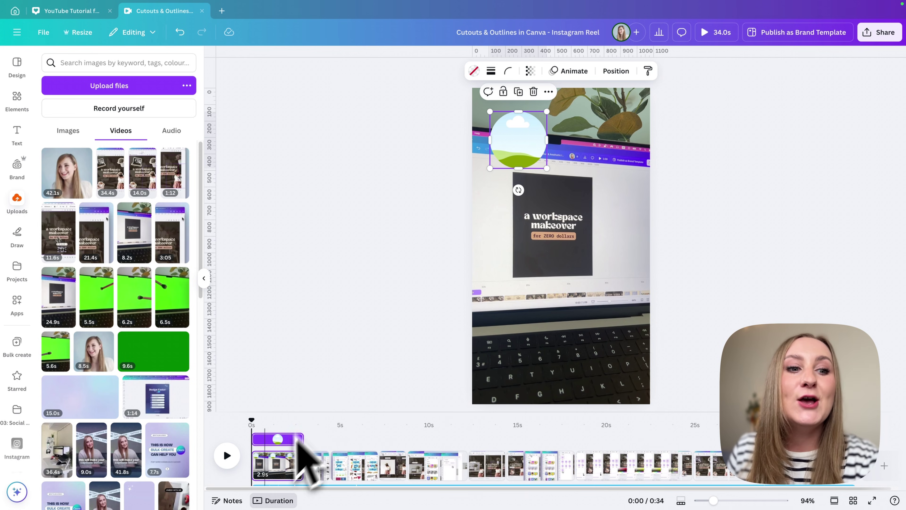
- Preview the reel with the voiceover and stretch the first clip to 3.5s
left_click(282, 476)
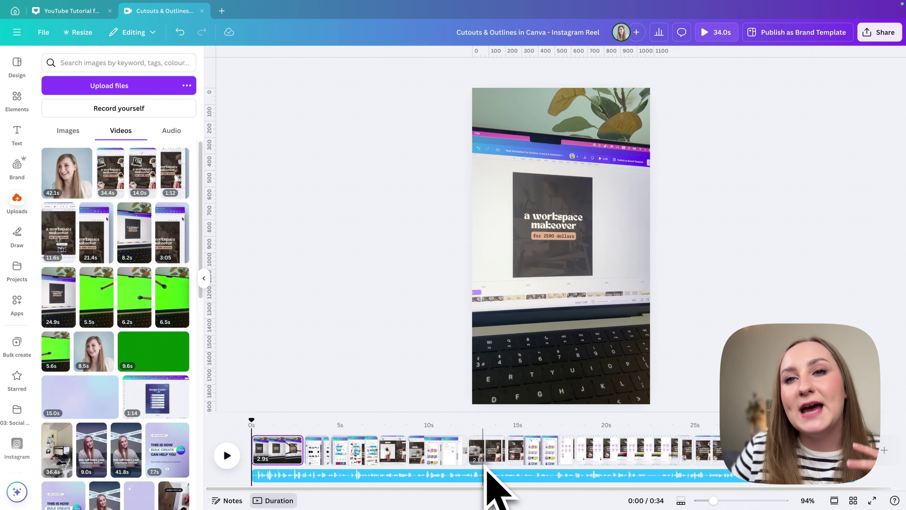
left_click(227, 455)
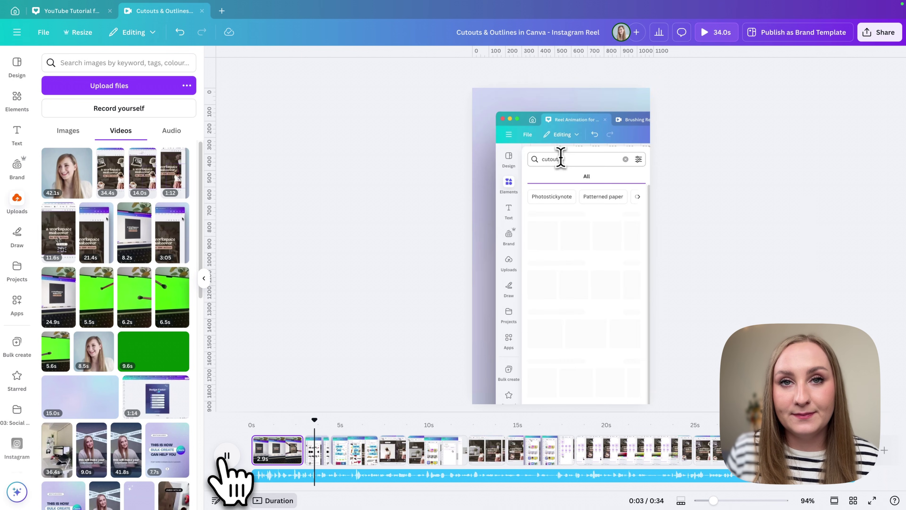
left_click(231, 460)
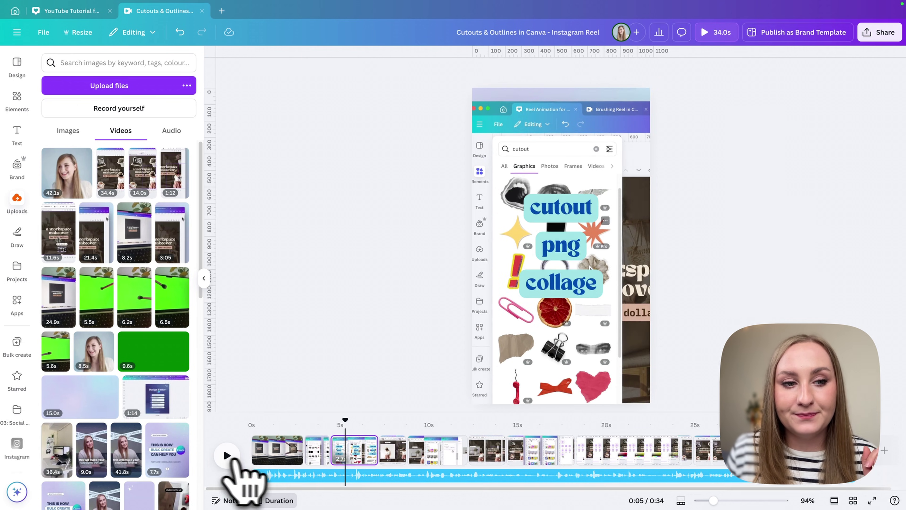
left_click_drag(303, 461, 323, 461)
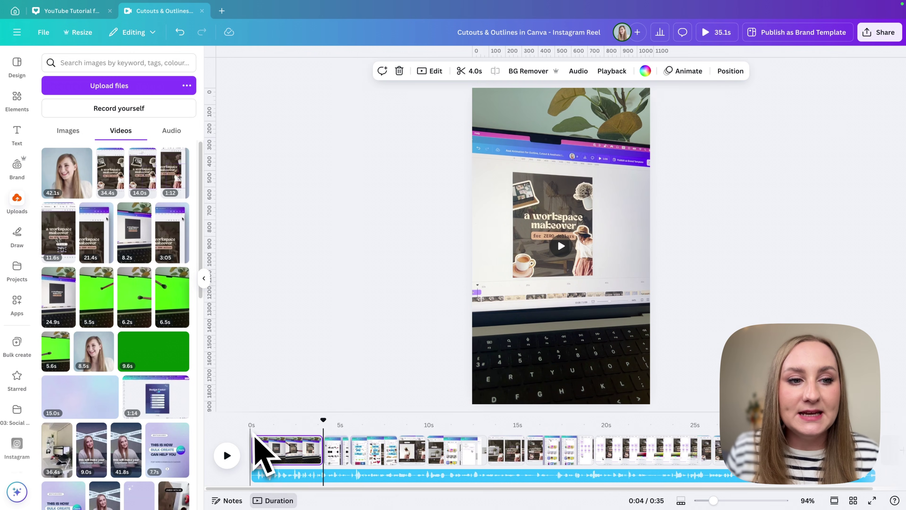
left_click(260, 437)
left_click_drag(261, 438, 251, 437)
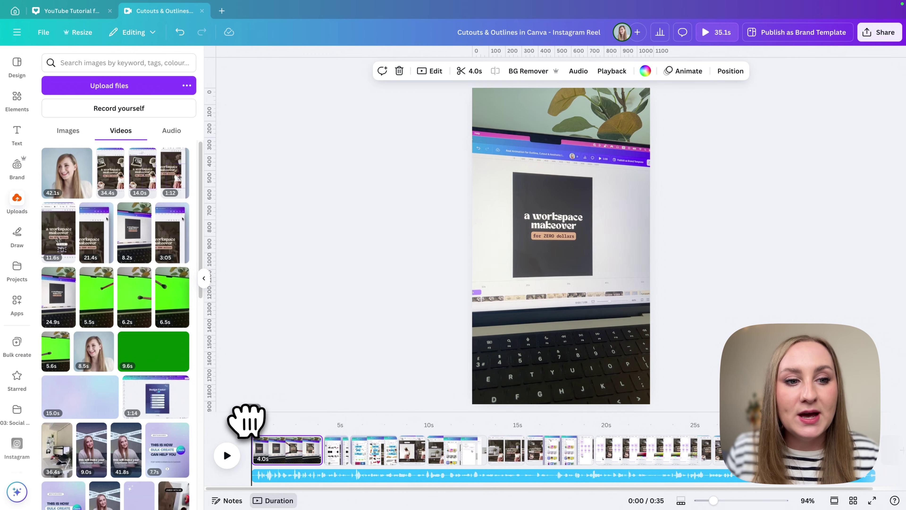
- Nudge the voiceover 0.1s earlier and lengthen the first clip to 5.1s
left_click(262, 475)
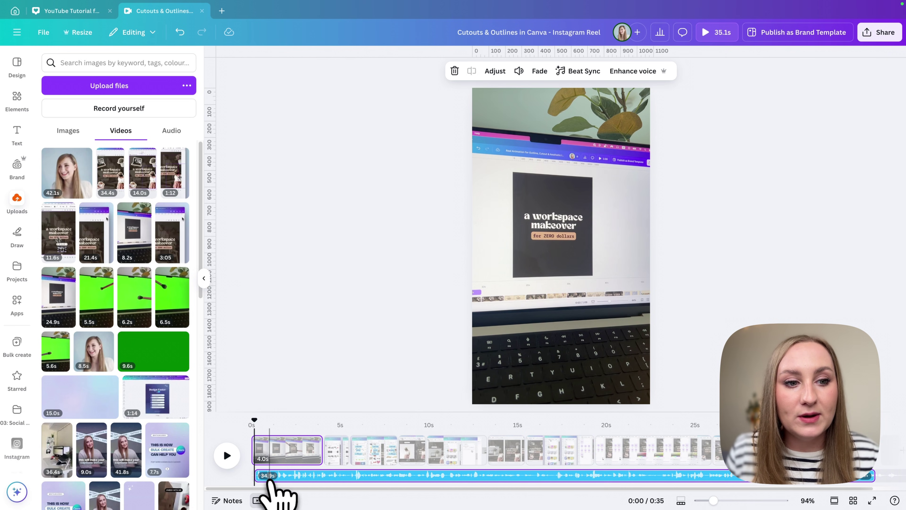
left_click_drag(269, 475, 262, 475)
left_click(227, 455)
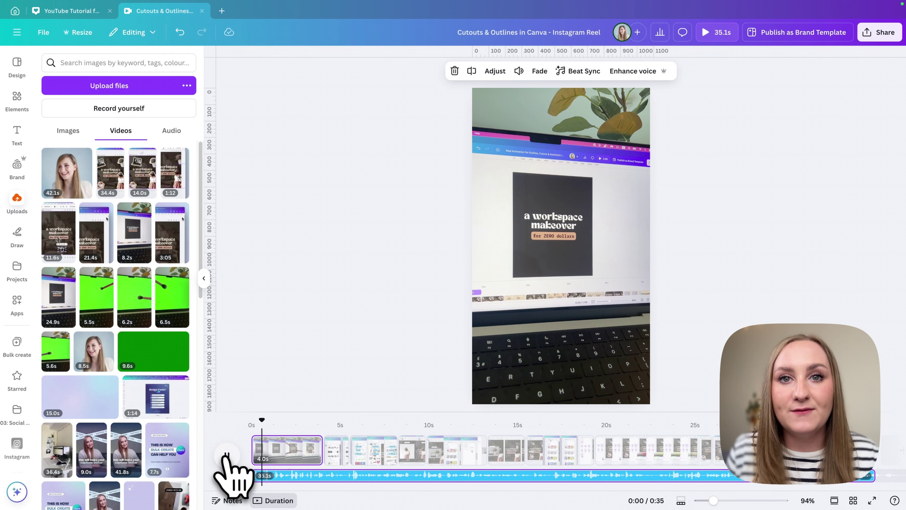
left_click_drag(322, 451, 342, 450)
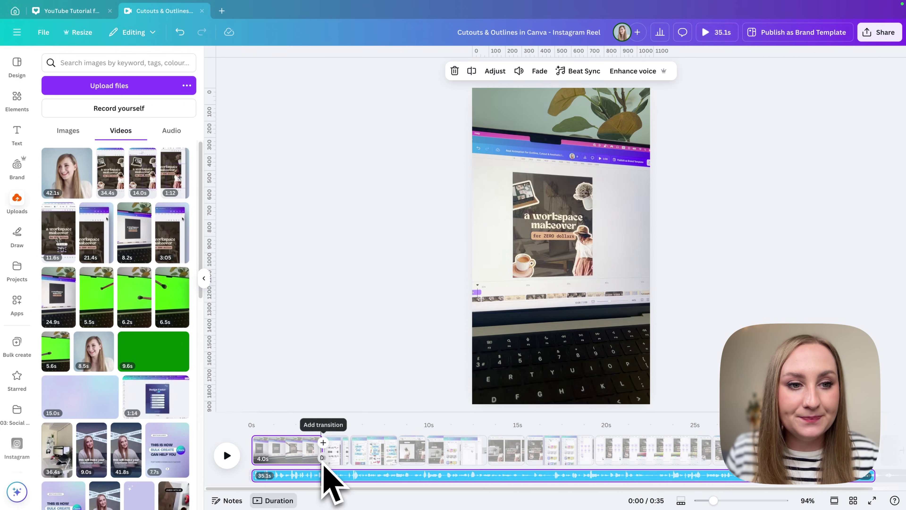
left_click_drag(265, 420, 256, 423)
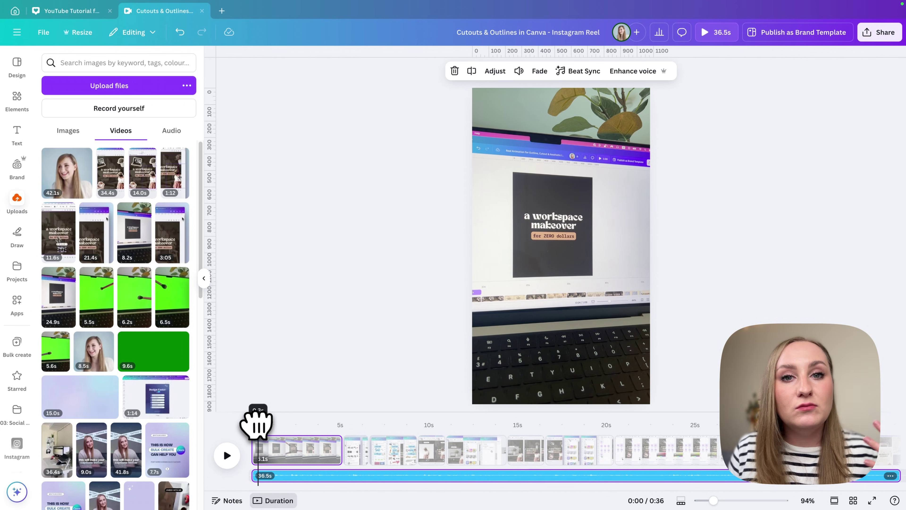
left_click_drag(259, 424, 332, 415)
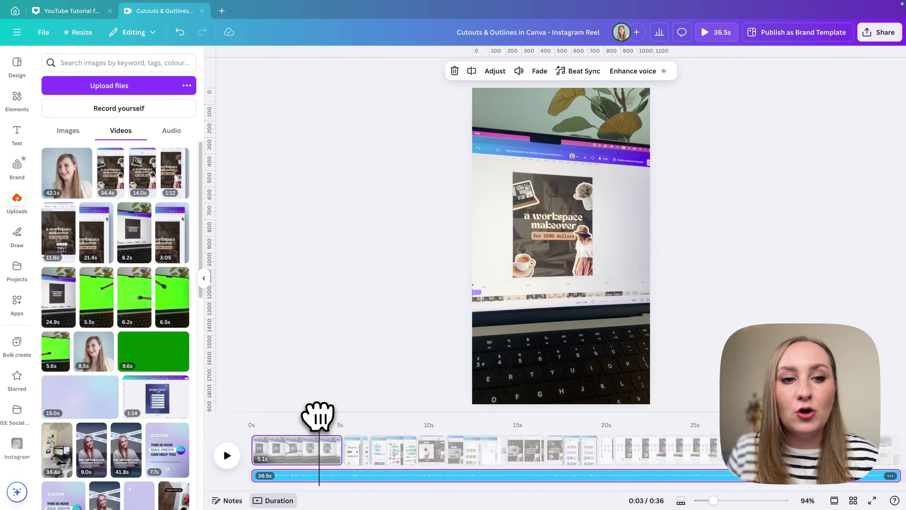
right_click(326, 477)
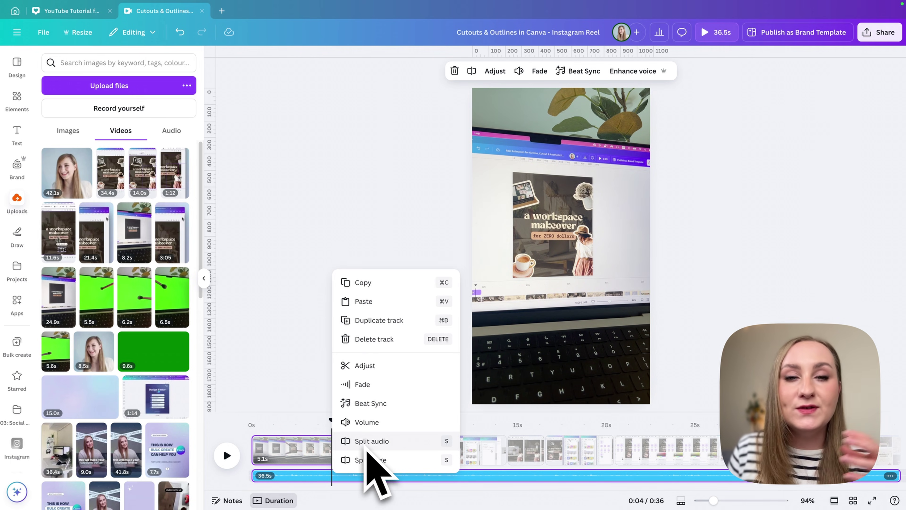
left_click(338, 492)
left_click_drag(332, 479, 301, 464)
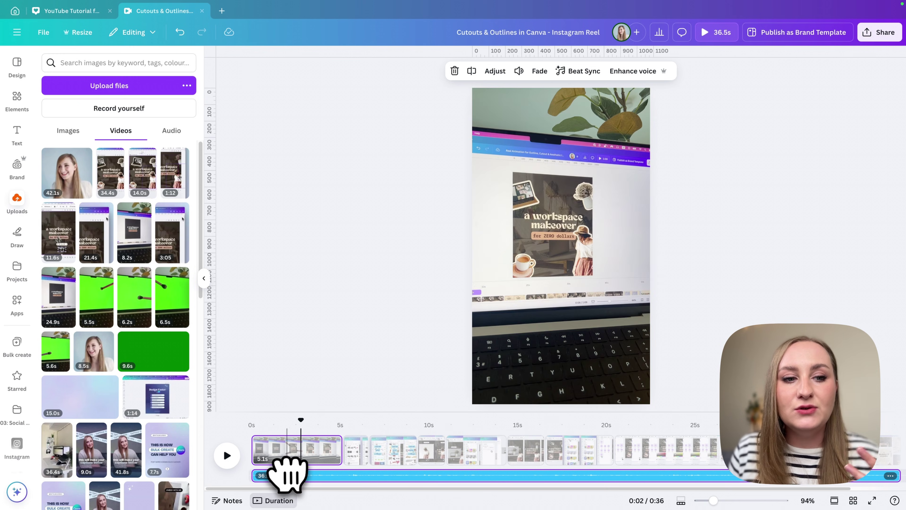
left_click_drag(640, 411, 645, 260)
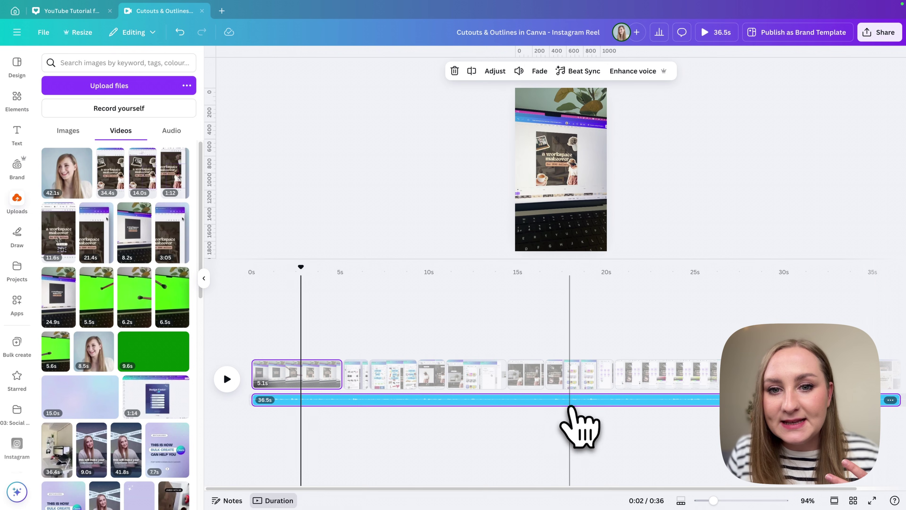
left_click(569, 416)
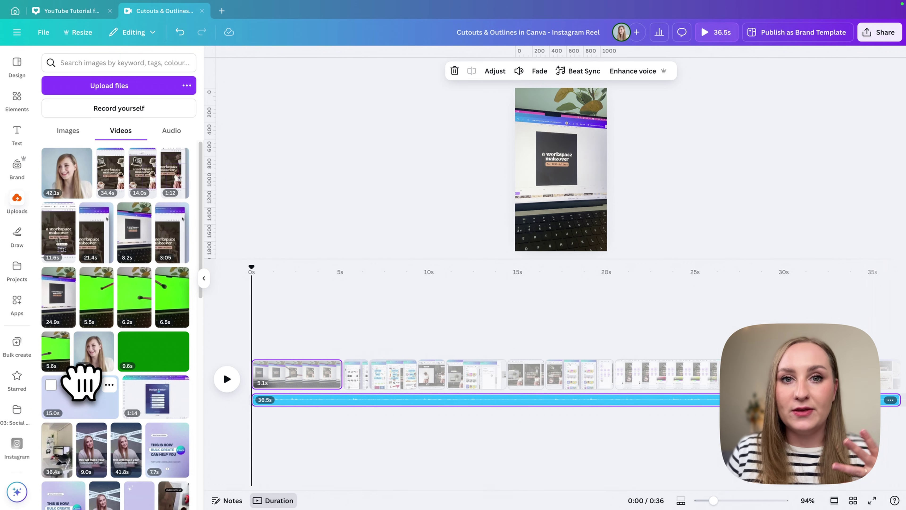
- Deselect the voiceover track and open the Present and record recording studio from Share
left_click(259, 285)
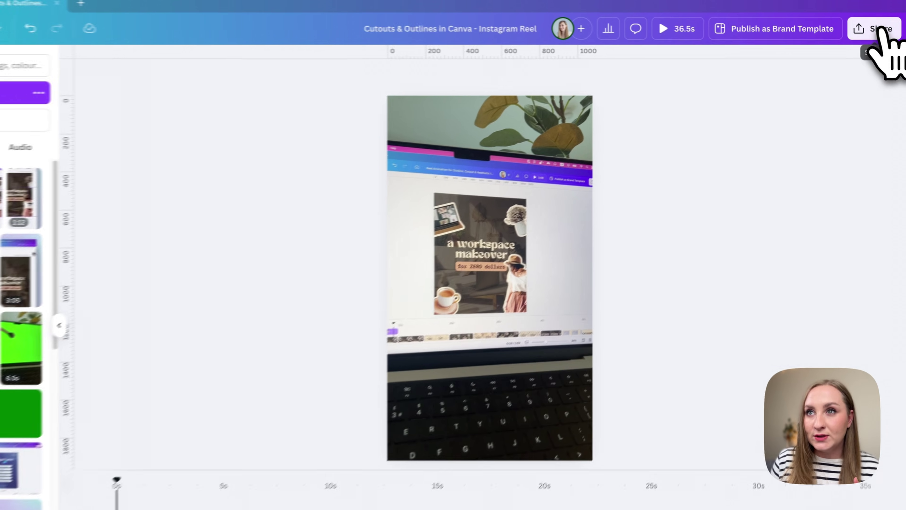
left_click(885, 35)
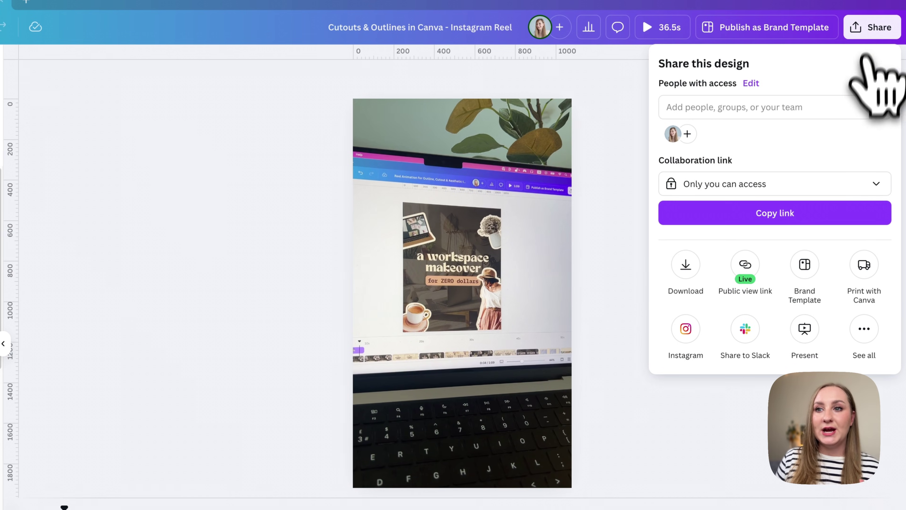
left_click(863, 330)
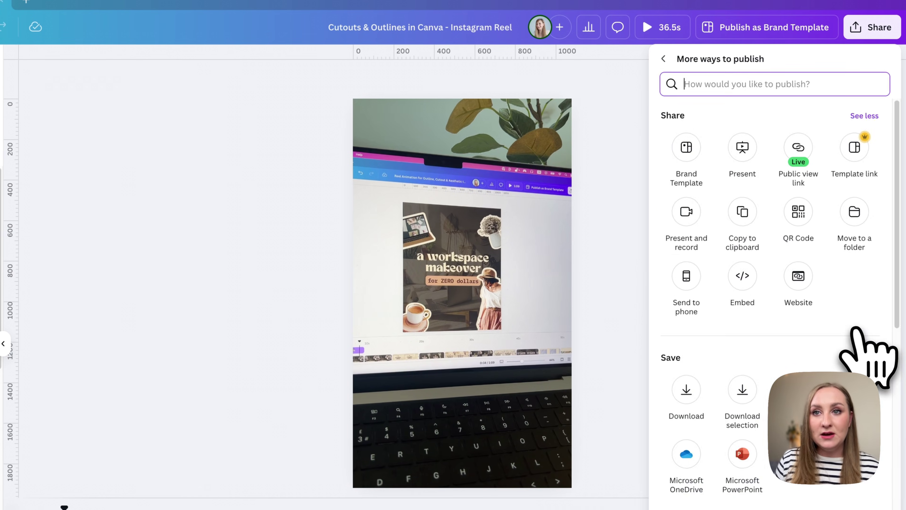
left_click(687, 214)
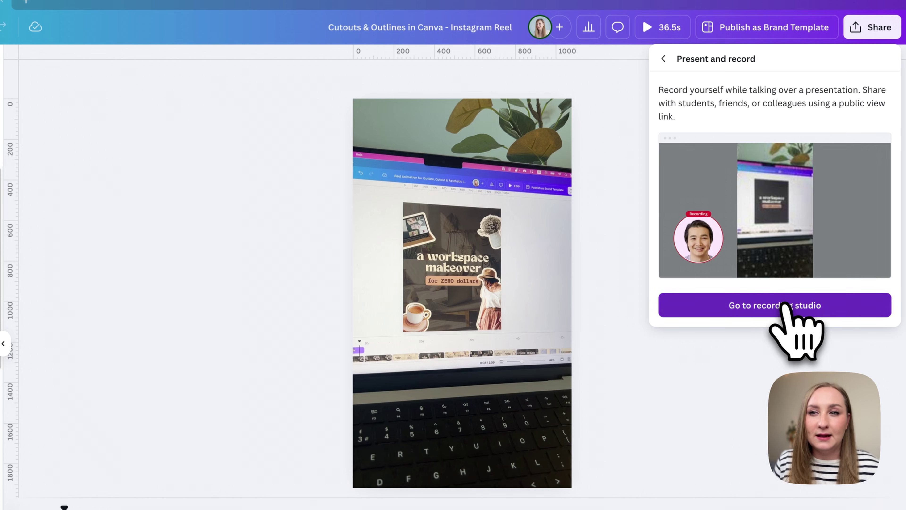
left_click(782, 304)
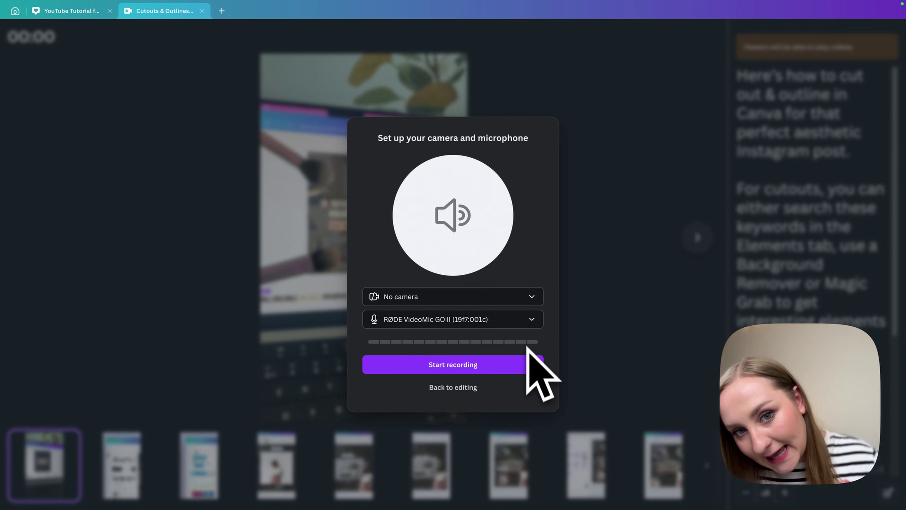
- Record a narration while stepping from page 1 to page 2 and on through the later pages
left_click(504, 368)
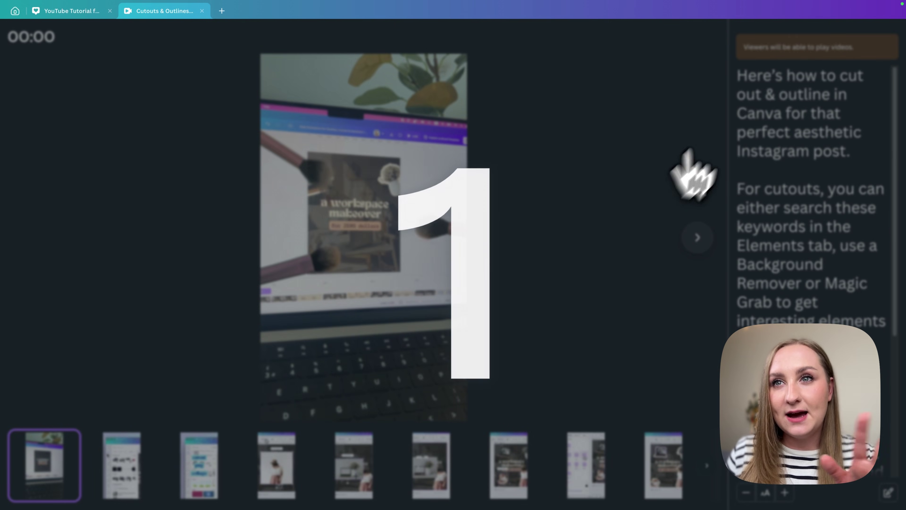
left_click(114, 471)
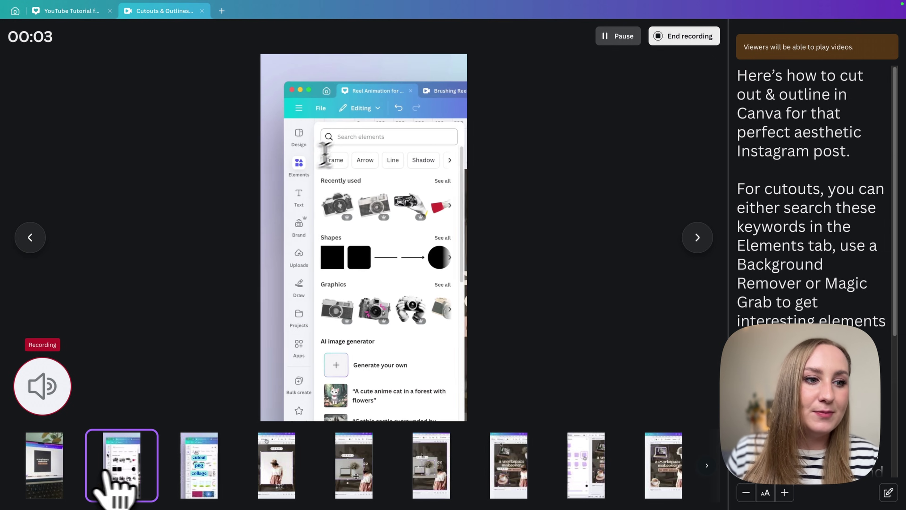
left_click(40, 472)
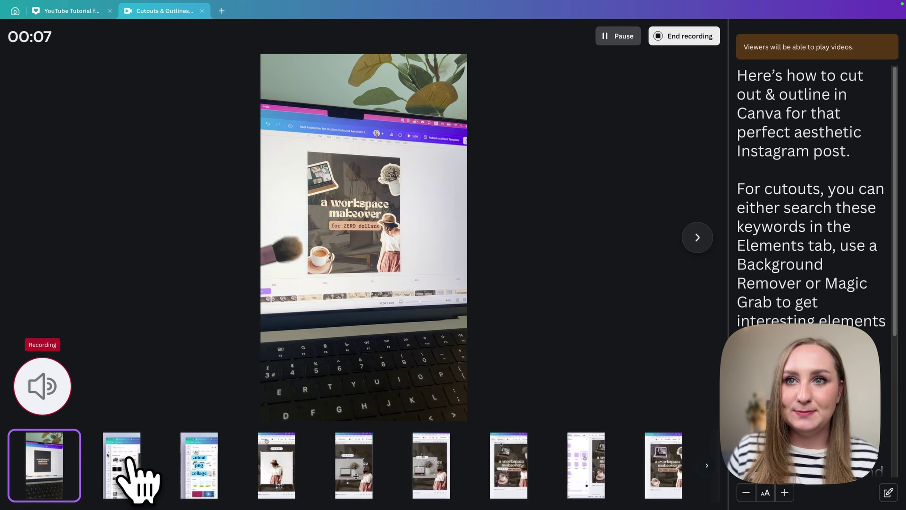
left_click(127, 462)
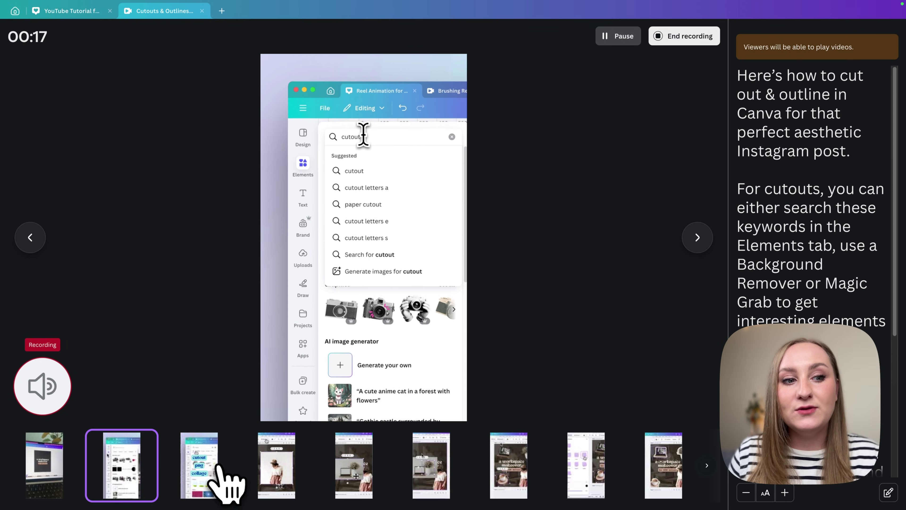
left_click(214, 471)
left_click(277, 471)
left_click(349, 462)
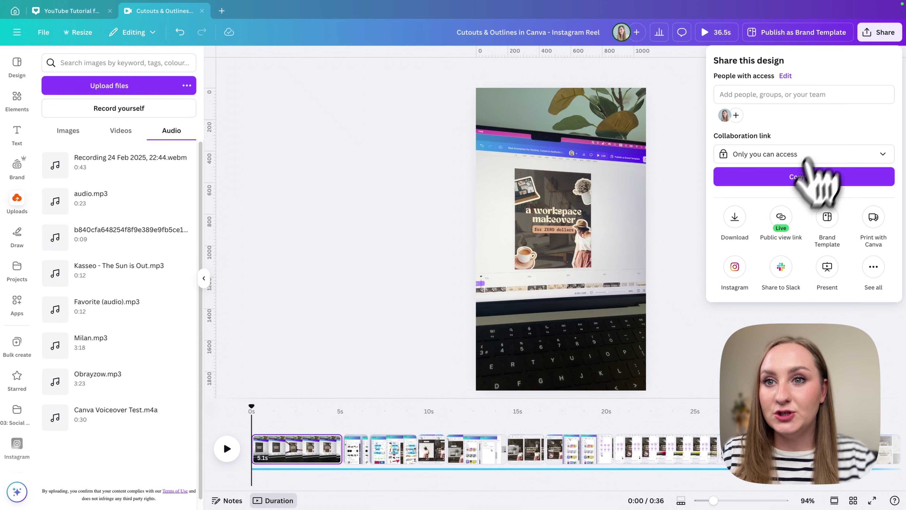
- Download the reel as an MP4 video at 1080p
left_click(739, 214)
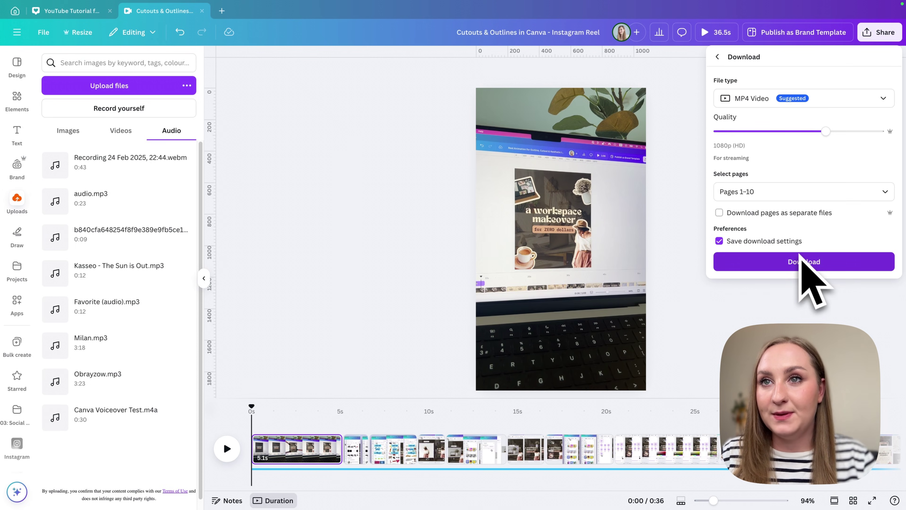
left_click(801, 267)
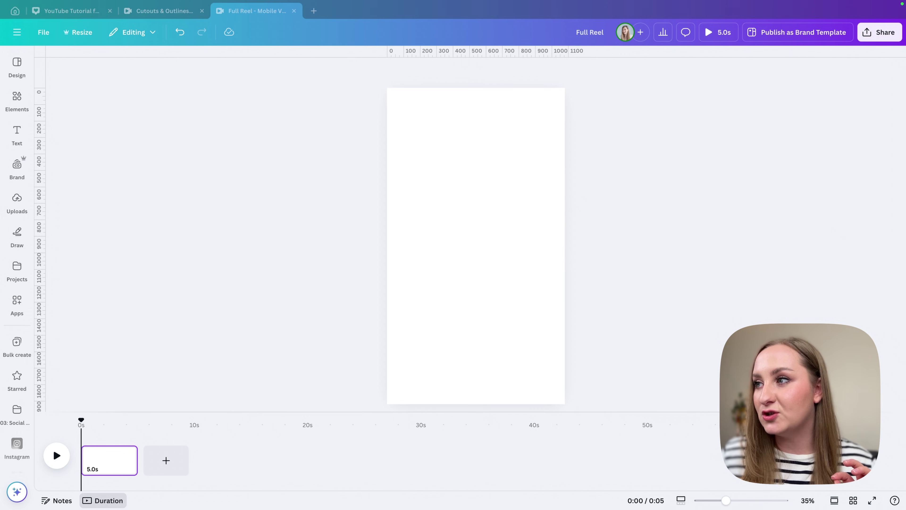
- Drop the reel video on page 1, mute it, set it as background, and add a blank page
left_click_drag(846, 267, 419, 136)
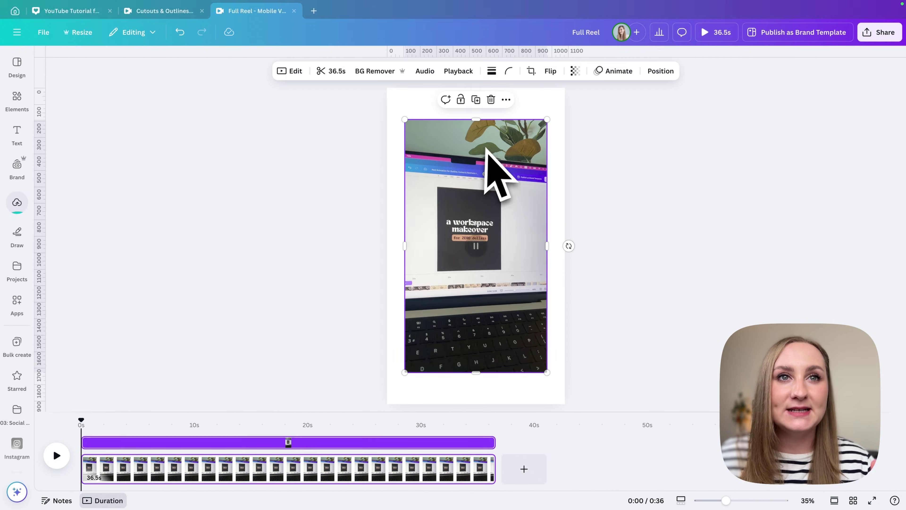
left_click(427, 71)
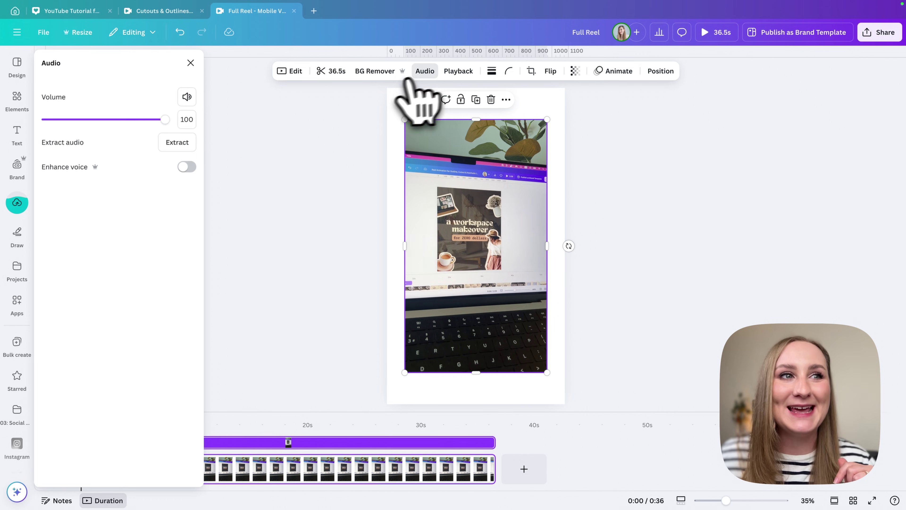
left_click(186, 97)
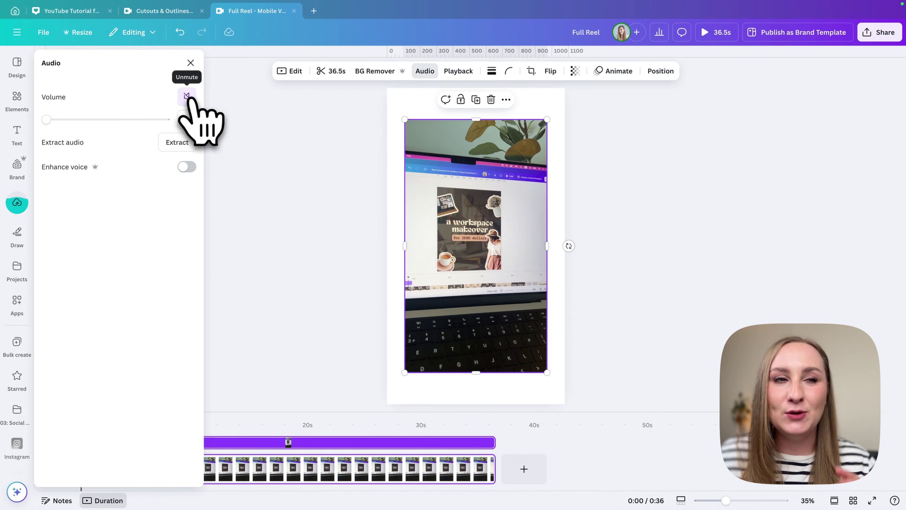
right_click(511, 219)
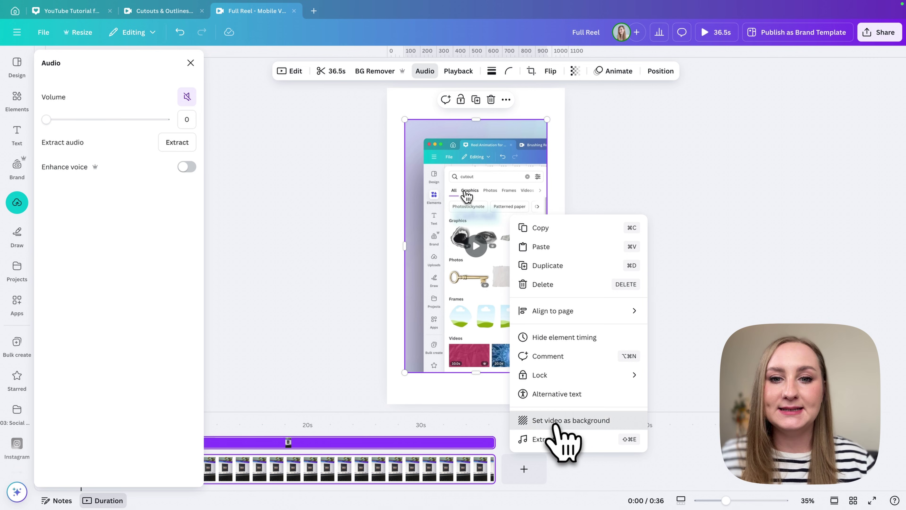
left_click(557, 422)
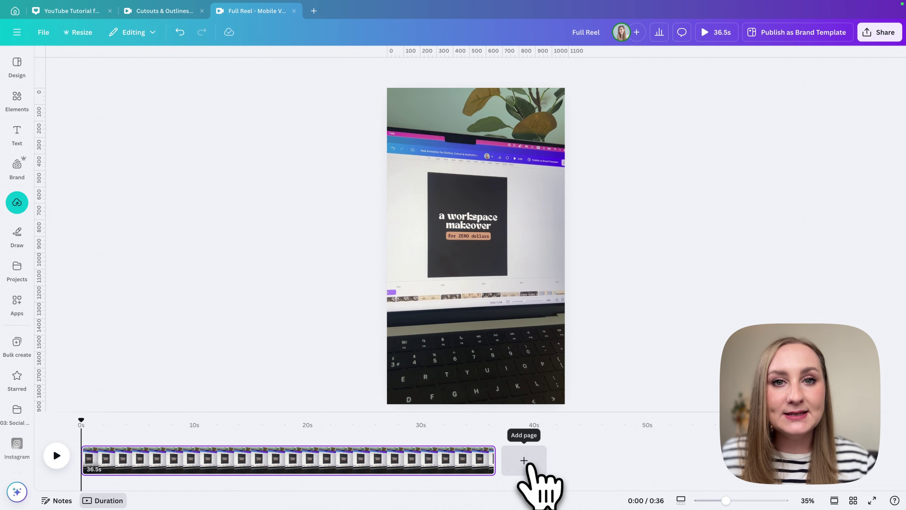
left_click(524, 461)
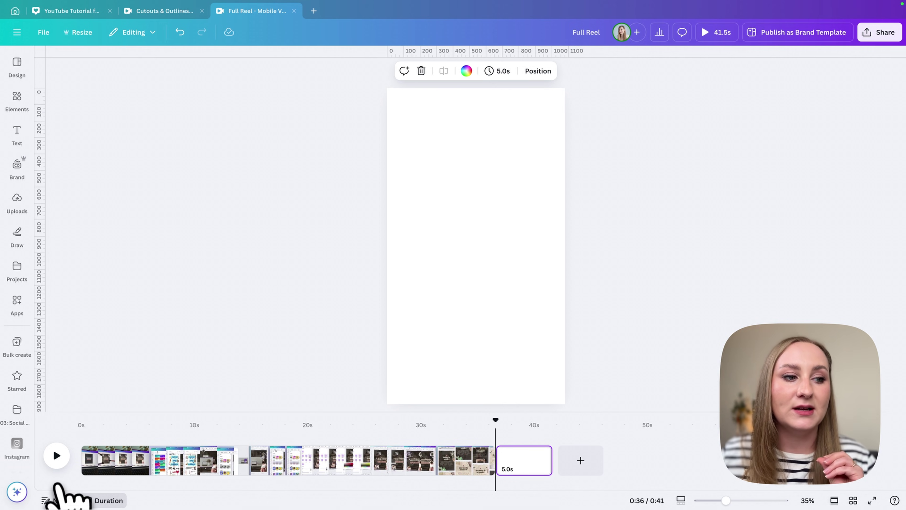
- Paste the cutouts script into page 2's notes and open the Present and record studio
left_click(59, 501)
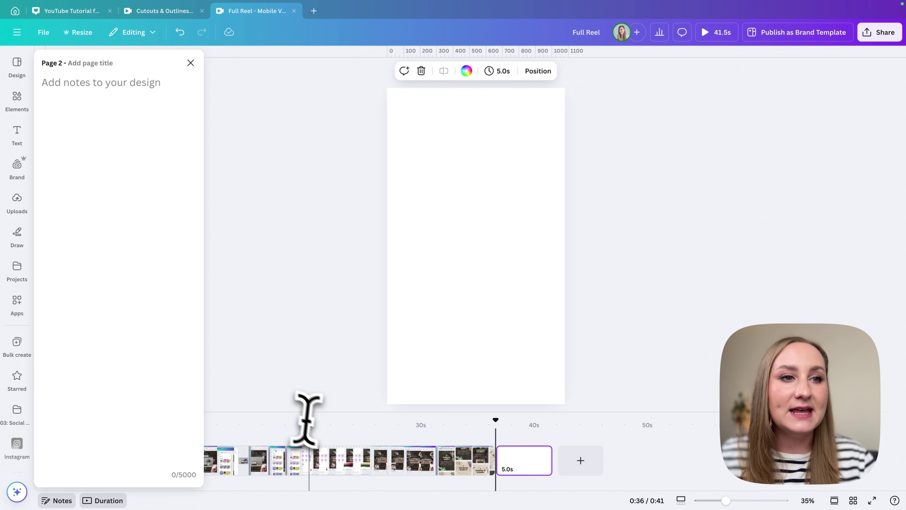
type("Here’s how to cut out & outline in Canva for that perfect aesthetic Instagram post.  For cutouts, you can either search these keywords in the Elements tab, use a Background Remover or Magic Grab to get interesting elements from more busy backgrounds.  Then, go to Edit, then Shadows and then Outline to add your borders easily. Adjust the color and thickness as you like and do the same for the rest of the elements.  Now arrange these outlined cutouts around your copy, do the same for other pages and you’re done! So easy <3")
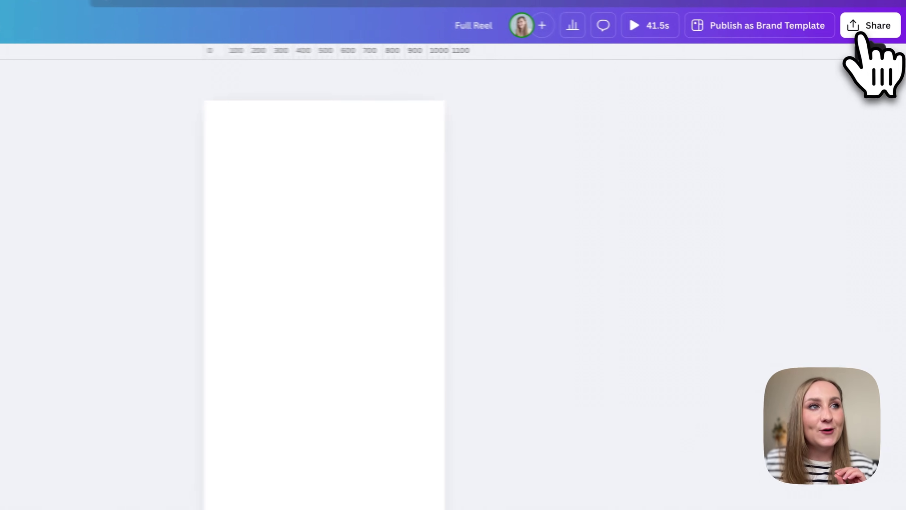
left_click(872, 35)
left_click(871, 386)
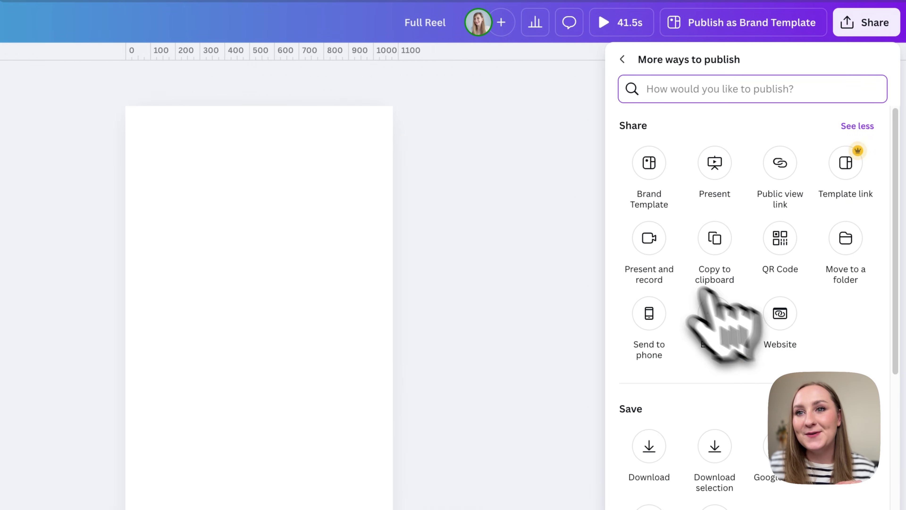
left_click(648, 243)
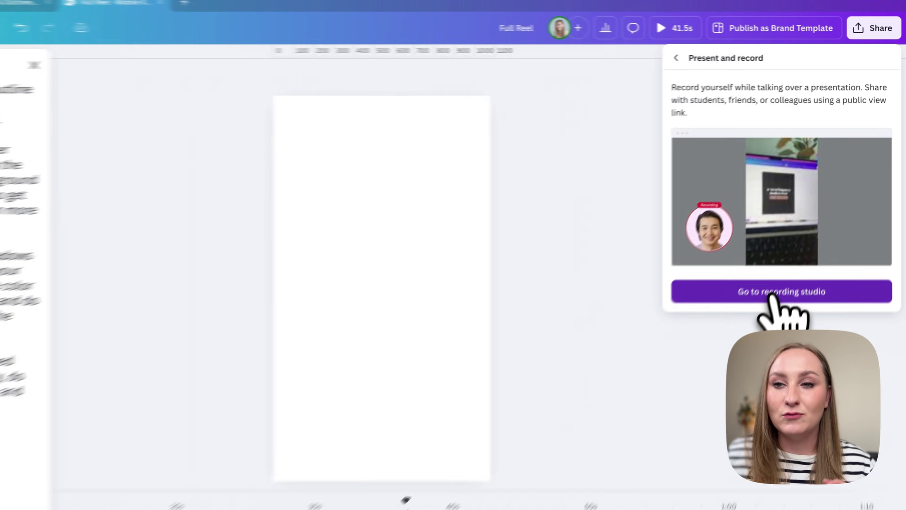
left_click(754, 347)
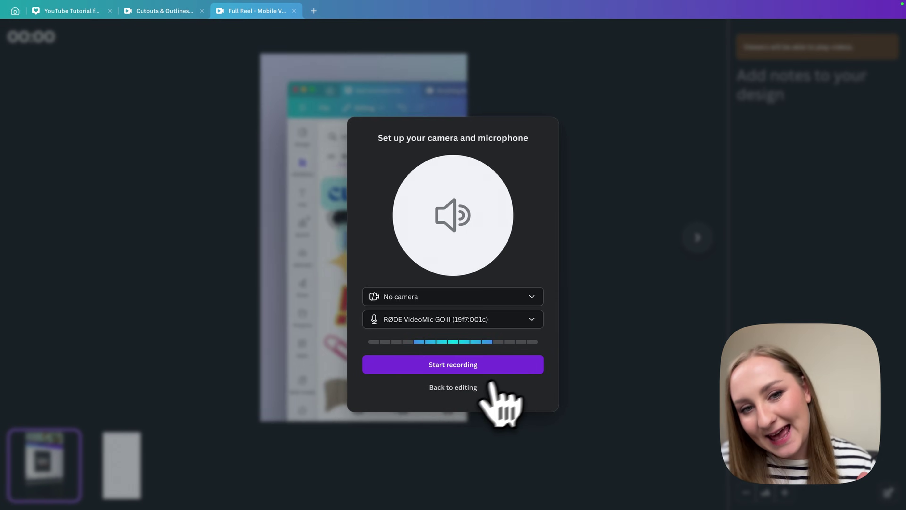
- Start the presenter recording, pause it at 00:01, and switch between pages 2 and 1
left_click(520, 372)
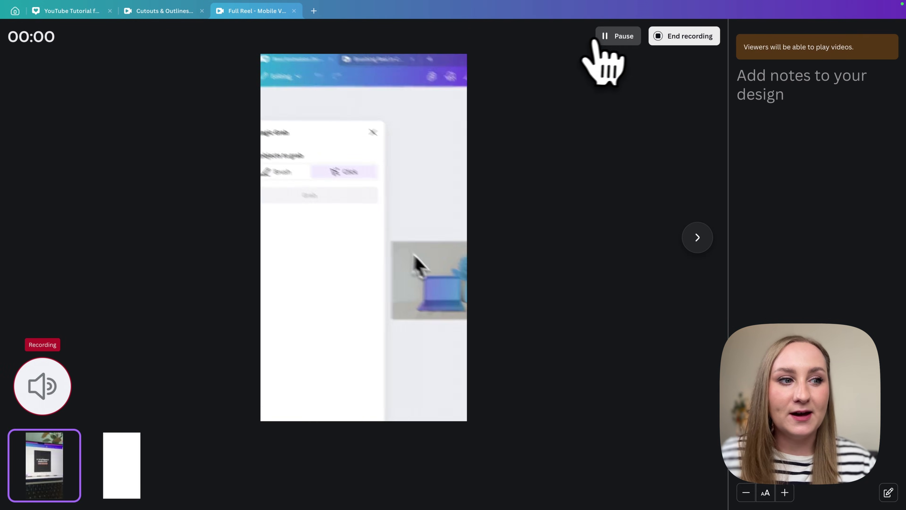
left_click(617, 36)
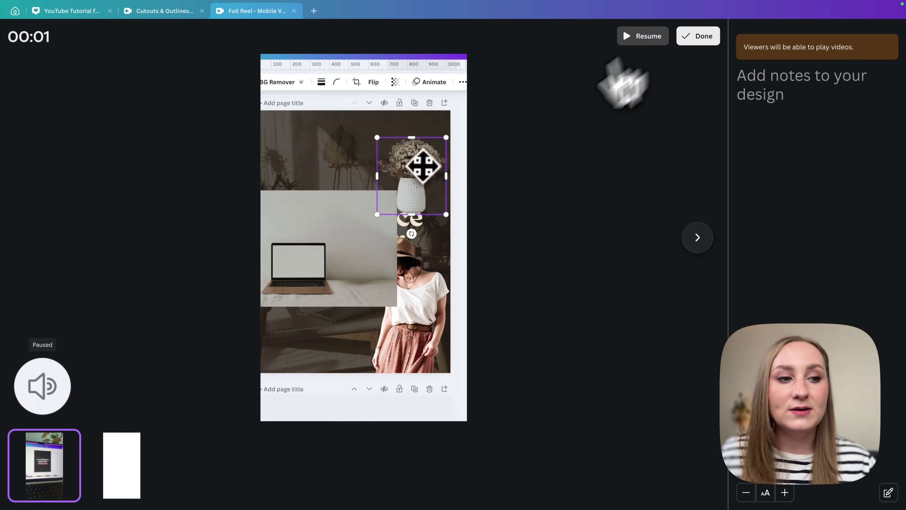
left_click(120, 464)
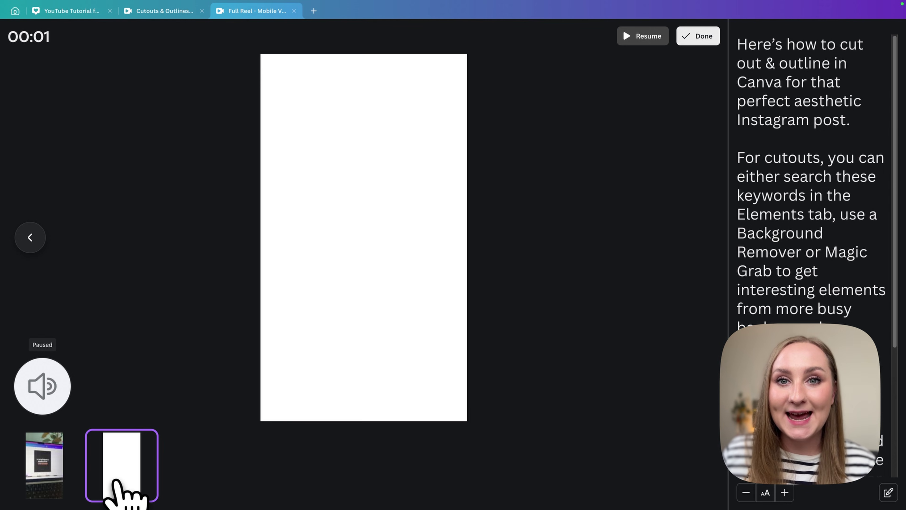
left_click(40, 471)
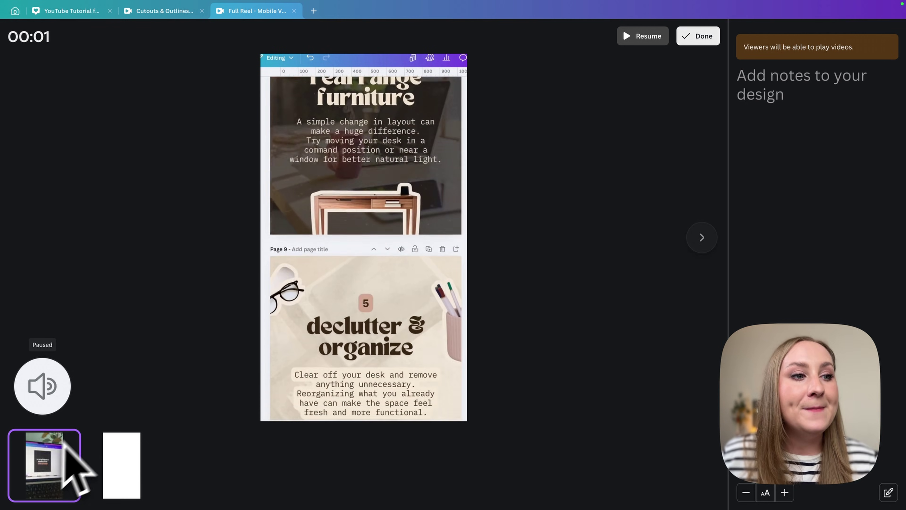
left_click(123, 460)
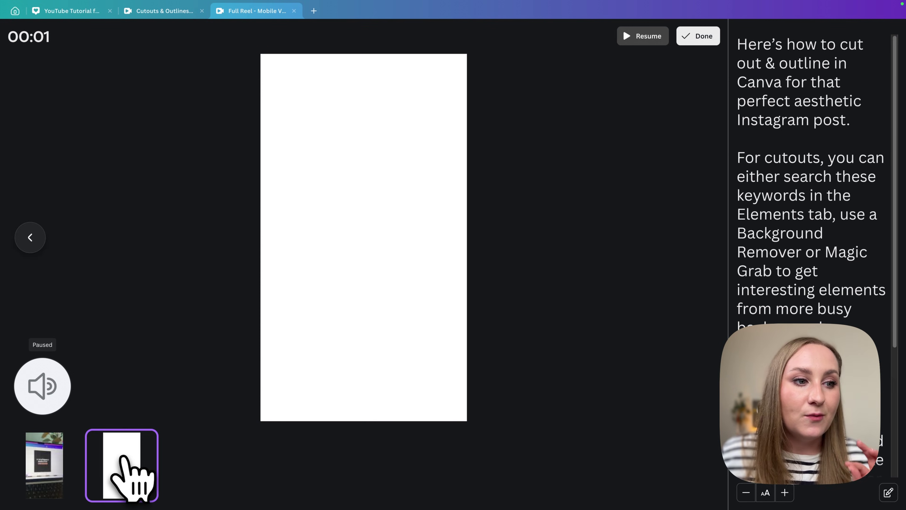
left_click(73, 464)
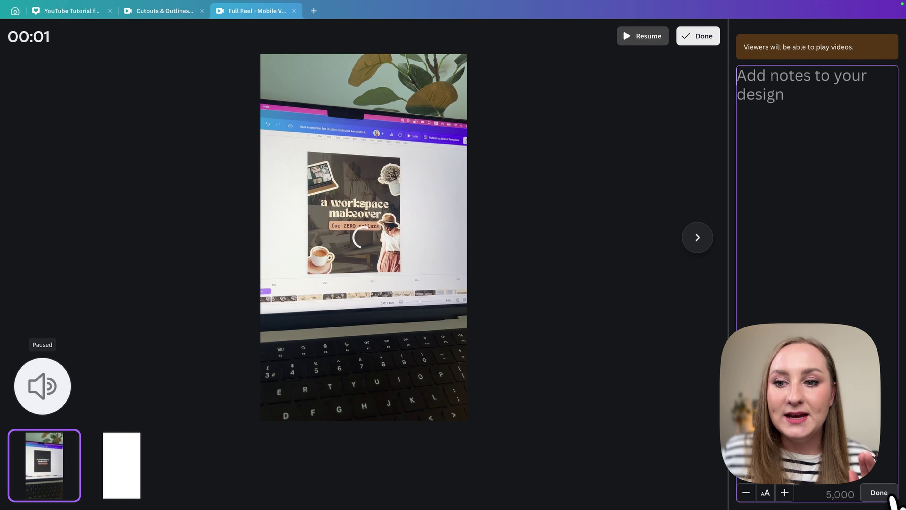
- Paste the tutorial script into page 1's notes, set it one size smaller, then view page 2
left_click(825, 116)
key("super+v")
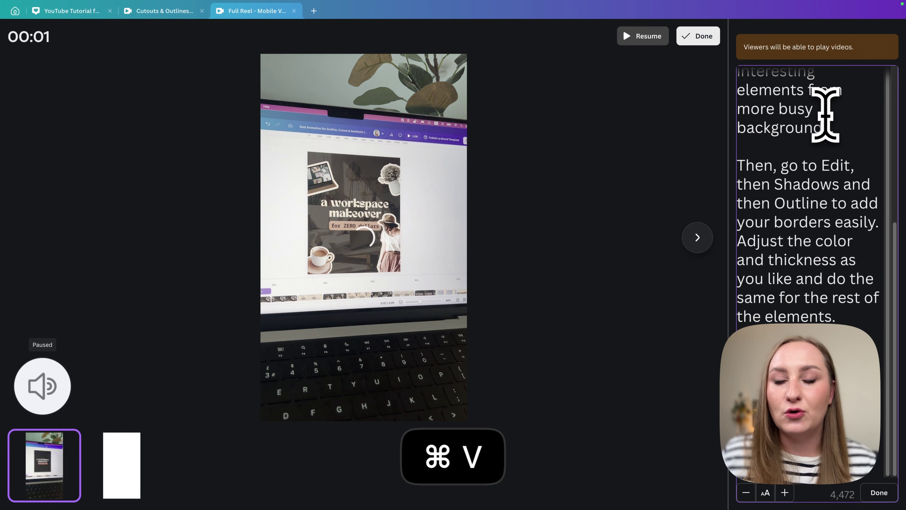
scroll(825, 142, "up", 10)
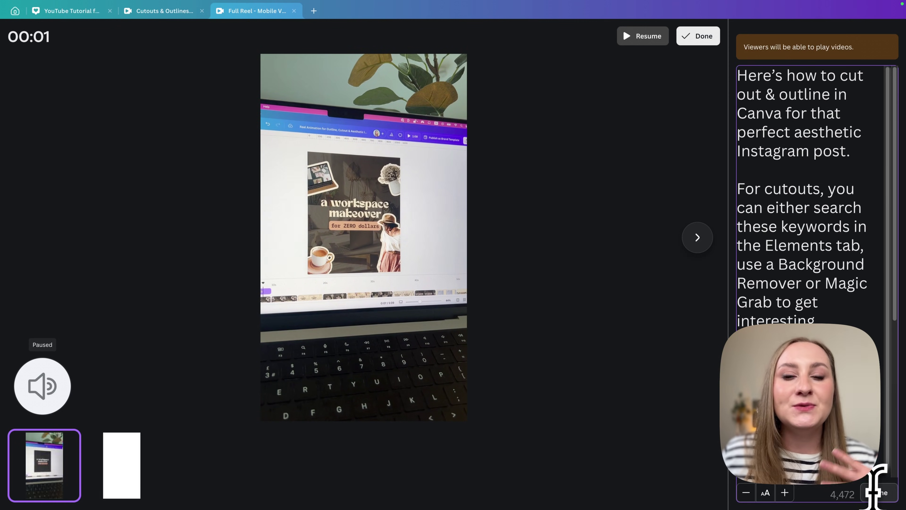
left_click(750, 492)
left_click(750, 493)
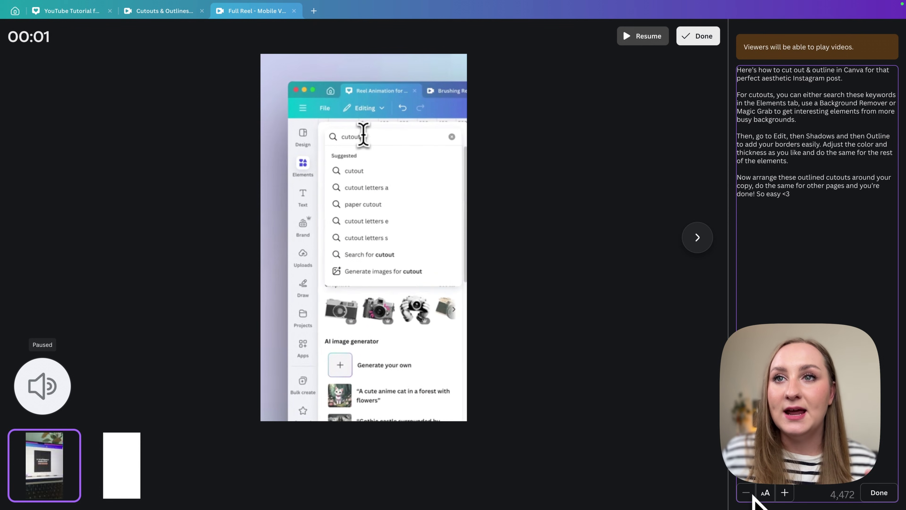
left_click(785, 493)
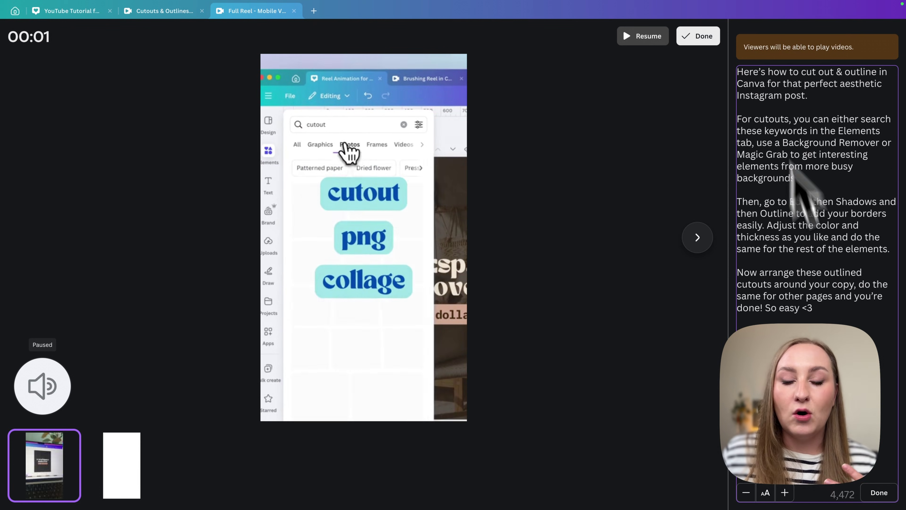
left_click(785, 492)
left_click(746, 493)
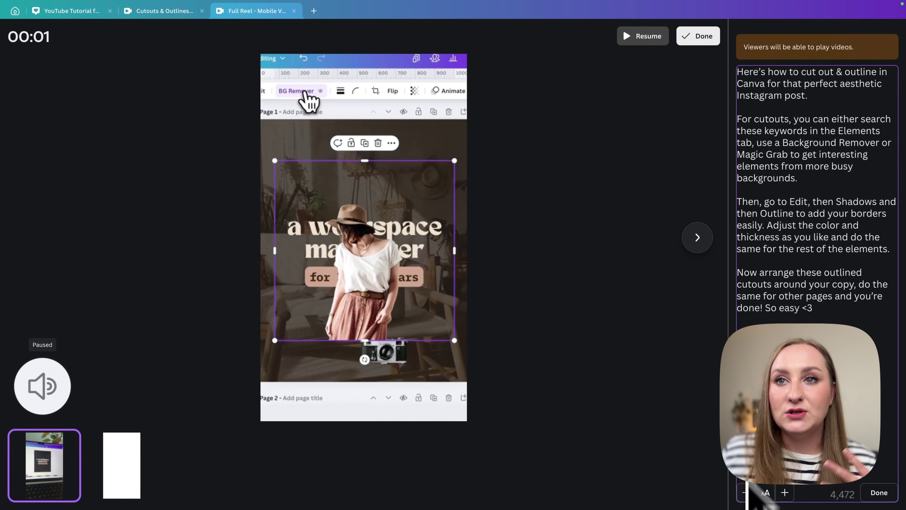
left_click(879, 492)
left_click(117, 480)
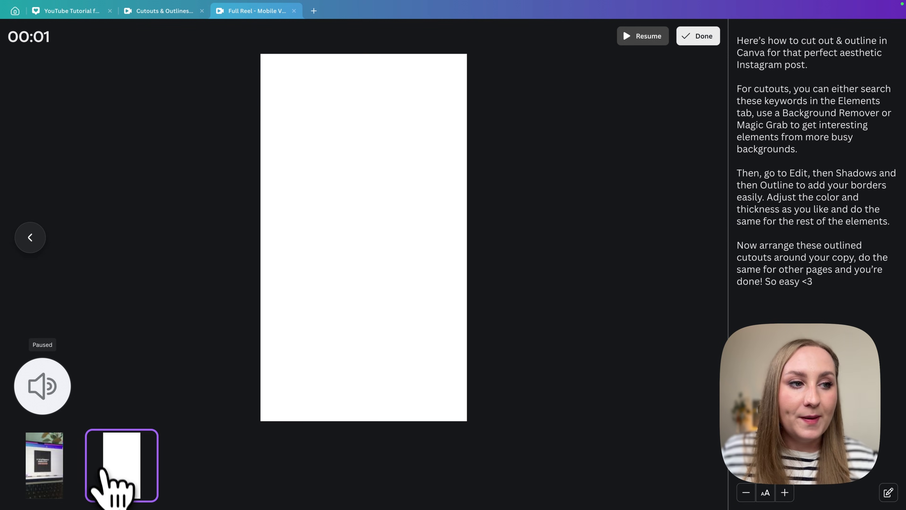
- Resume and end the recording, then save and exit back to the editor
left_click(647, 35)
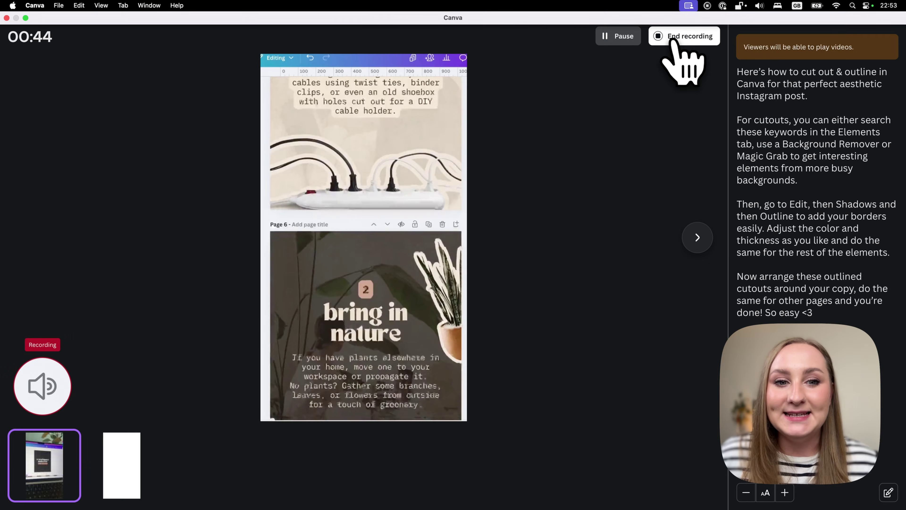
left_click(674, 42)
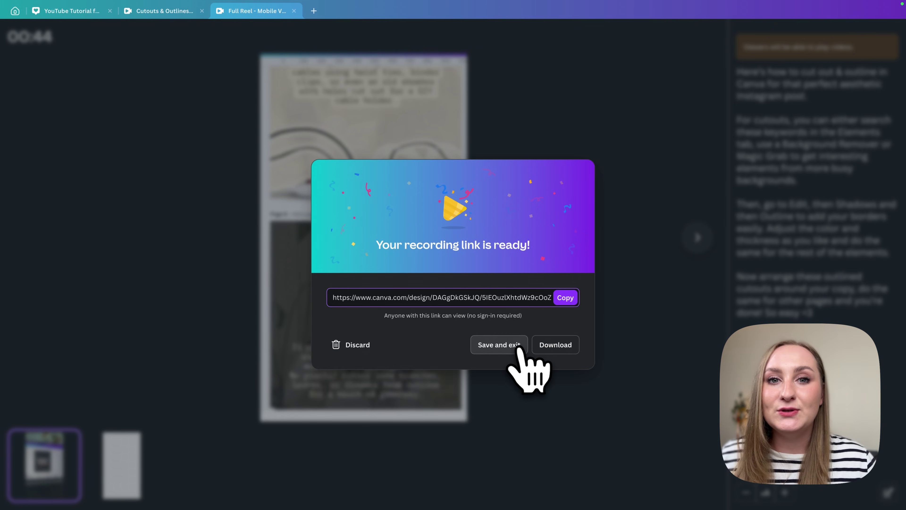
left_click(518, 348)
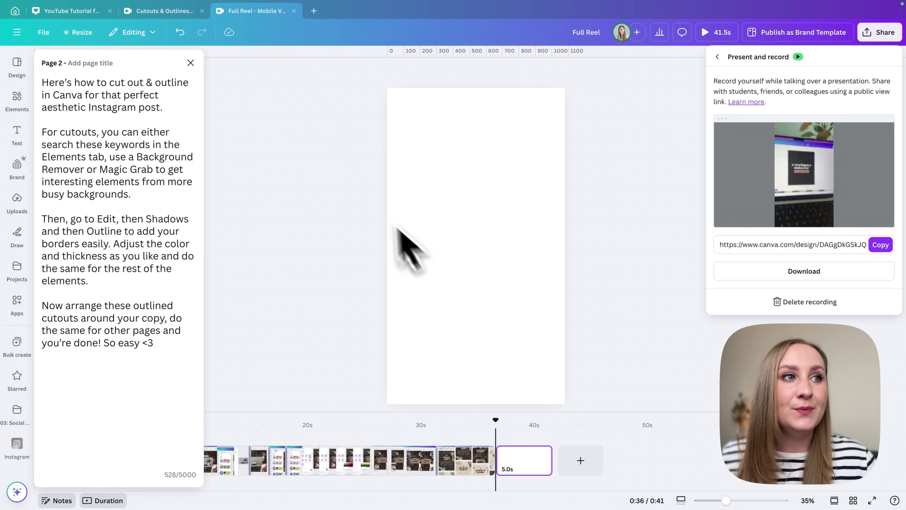
- Delete the blank 5.0s last page and add the newest audio upload to the timeline
left_click(17, 200)
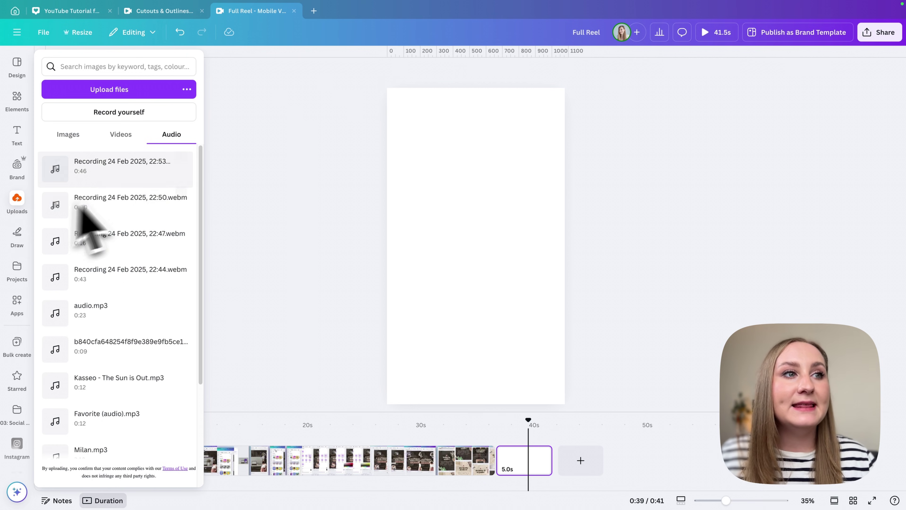
mouse_move(141, 177)
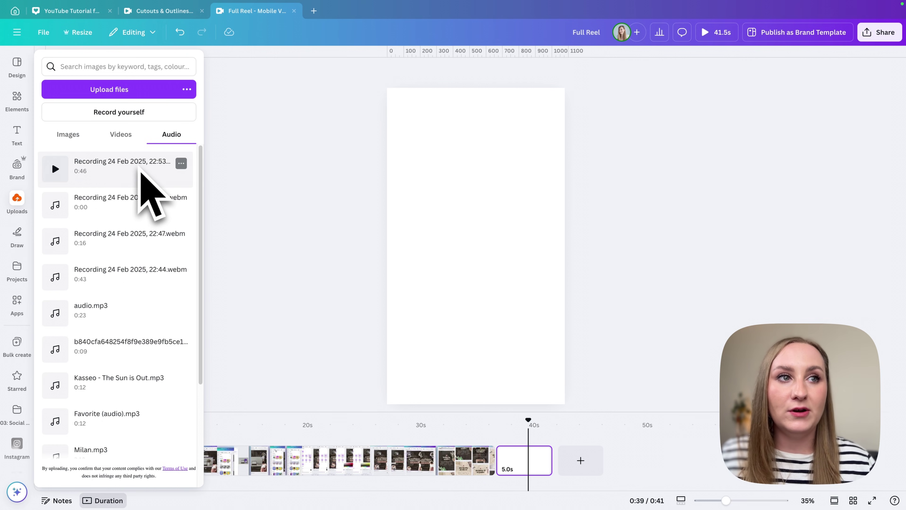
left_click(527, 464)
key("Delete")
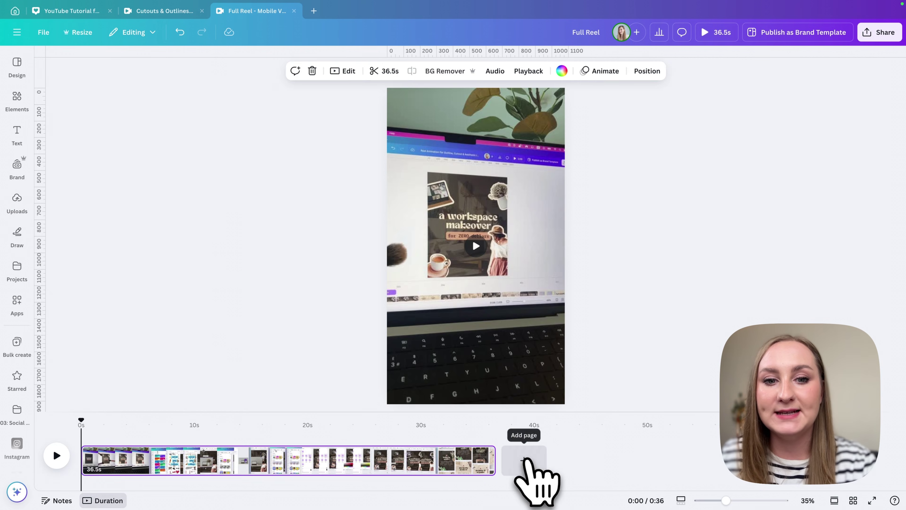
left_click(18, 198)
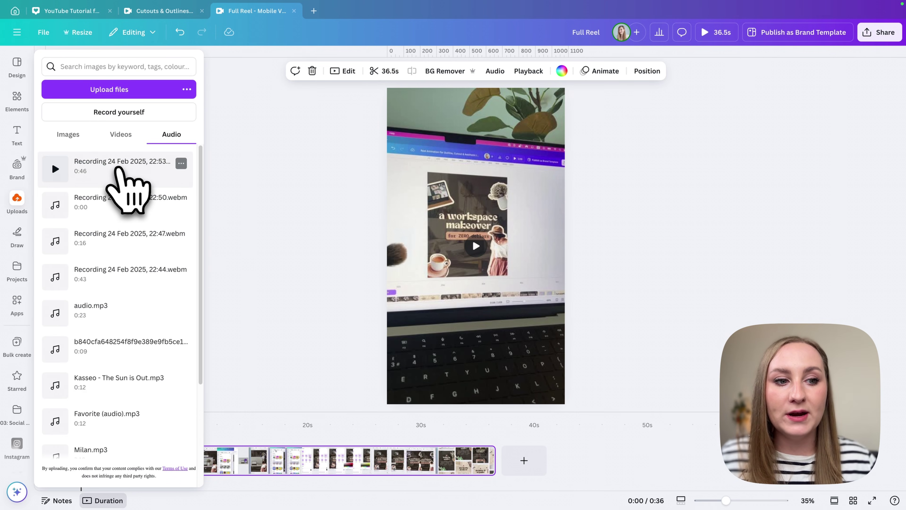
left_click(122, 172)
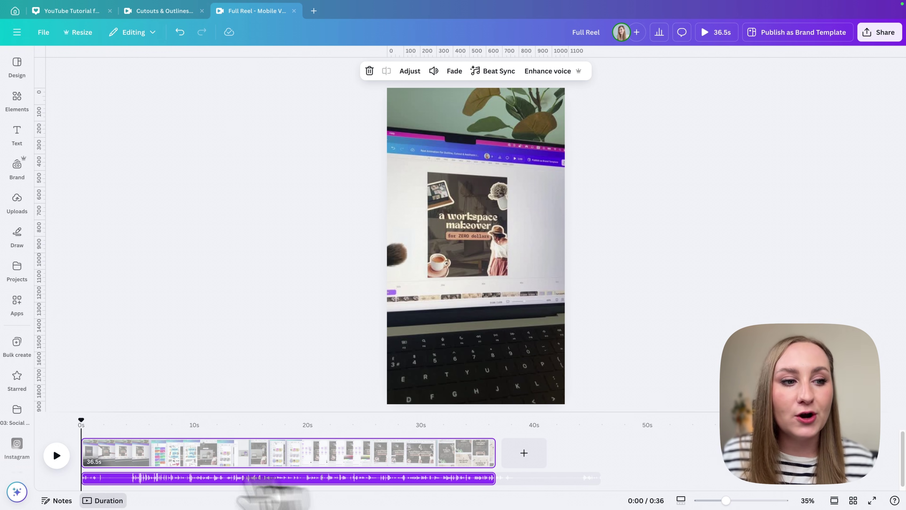
- Trim the audio track's start to 36.5s and widen the timeline zoom
mouse_move(92, 483)
left_mouse_down()
mouse_move(138, 486)
mouse_move(117, 471)
mouse_move(87, 474)
left_mouse_up()
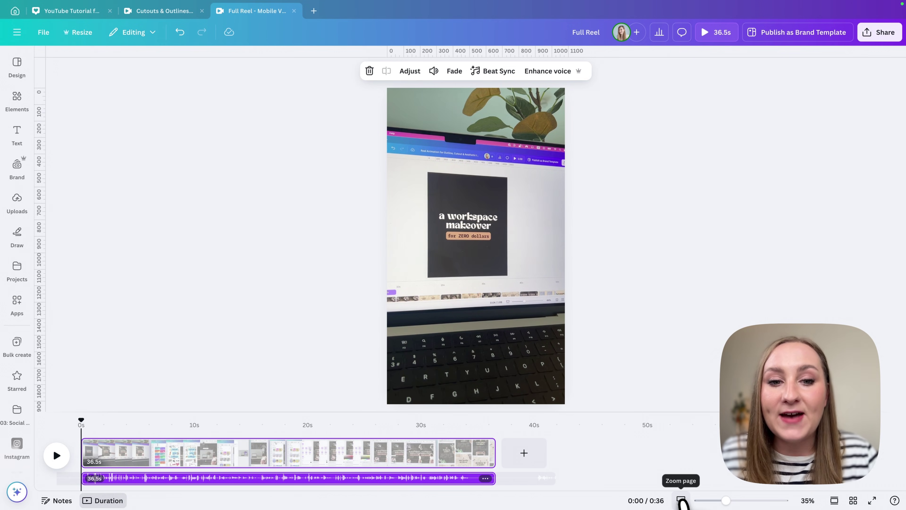
left_click_drag(708, 500, 756, 501)
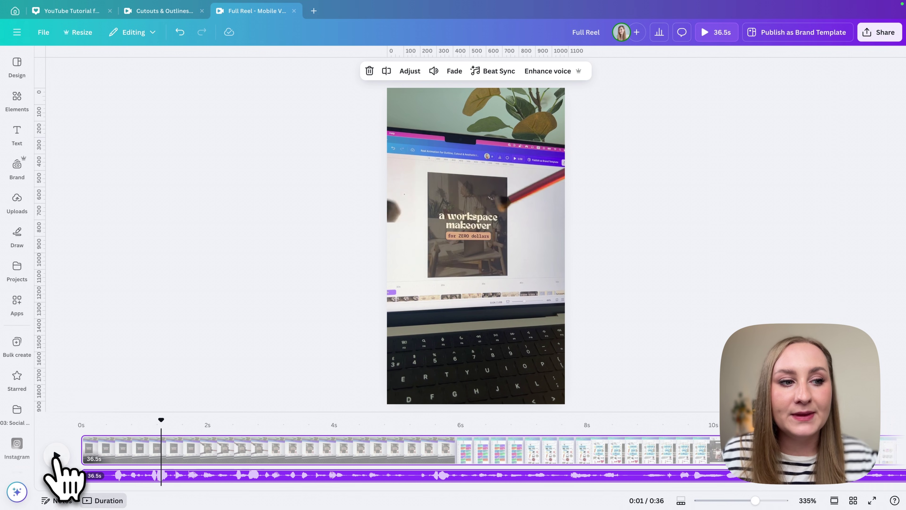
- Shift the audio slightly earlier within its clip and replay the reel to check sync
left_click(59, 457)
left_click(112, 476)
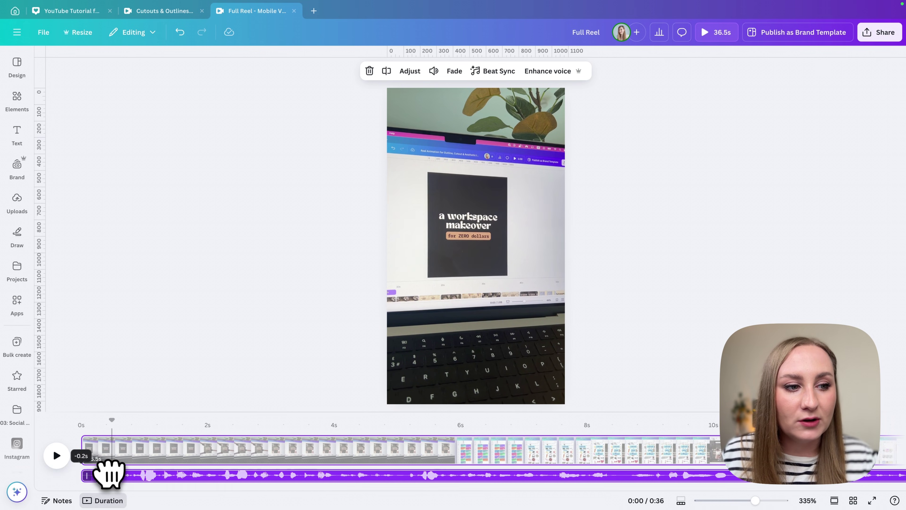
left_click_drag(108, 472, 103, 473)
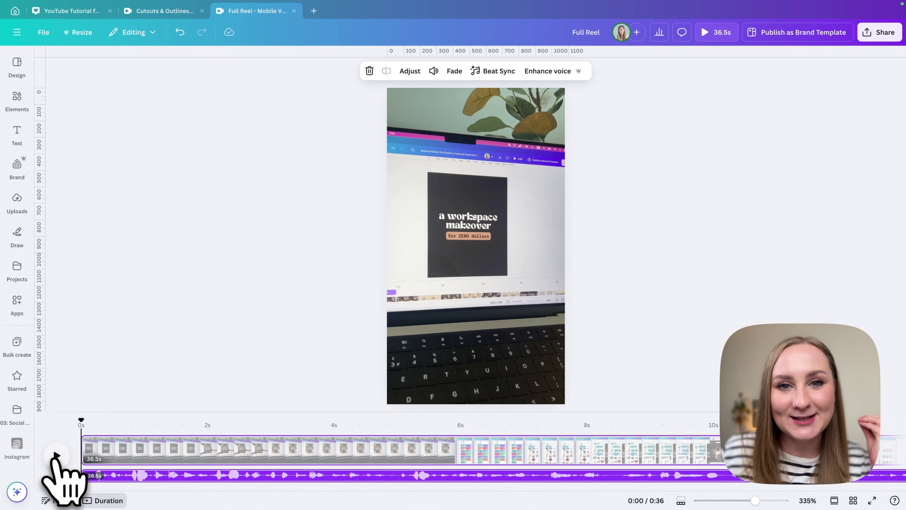
left_click(55, 457)
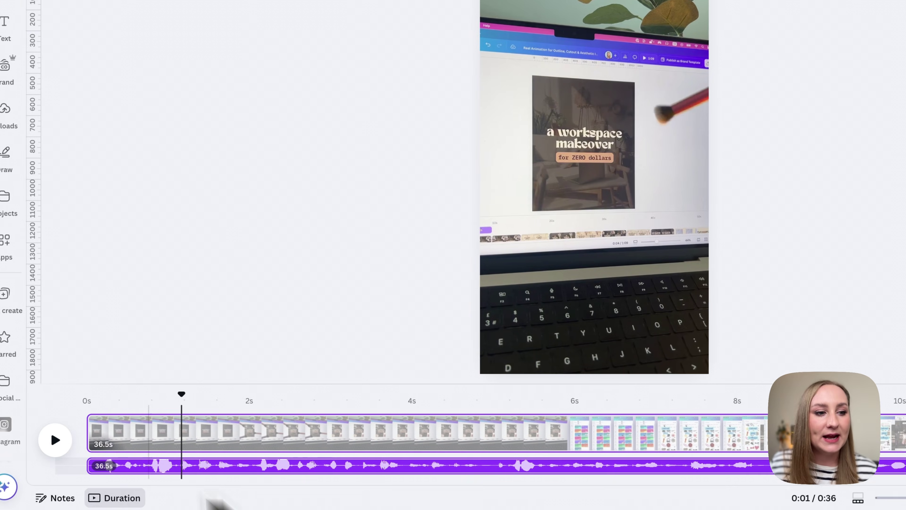
- Split the video at about 34s and delete the trailing 2.6s piece, leaving 33.9s
scroll(394, 496, "right", 15)
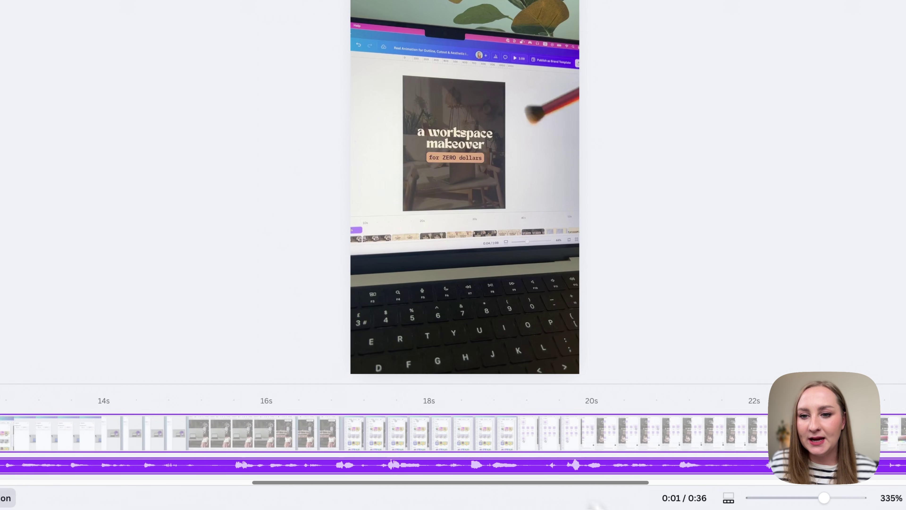
scroll(593, 492, "right", 15)
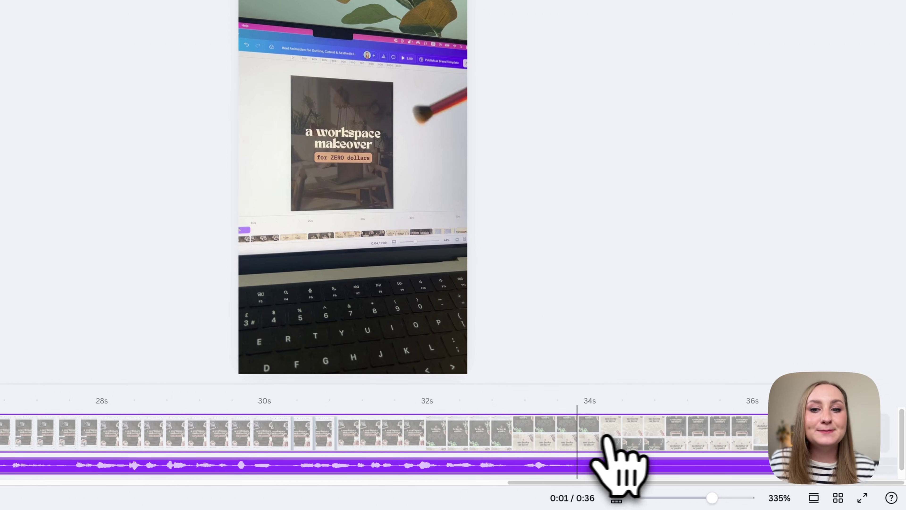
left_click(580, 432)
left_click_drag(289, 437, 642, 433)
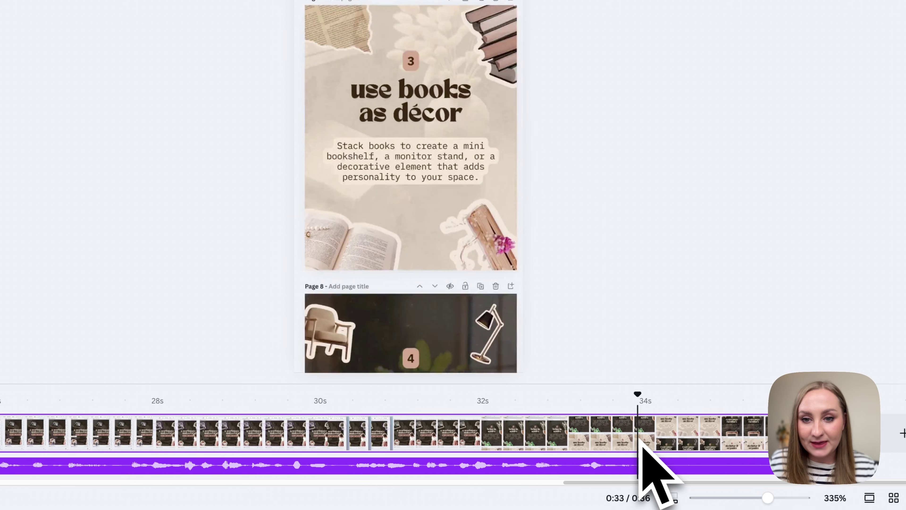
key("s")
left_click(683, 438)
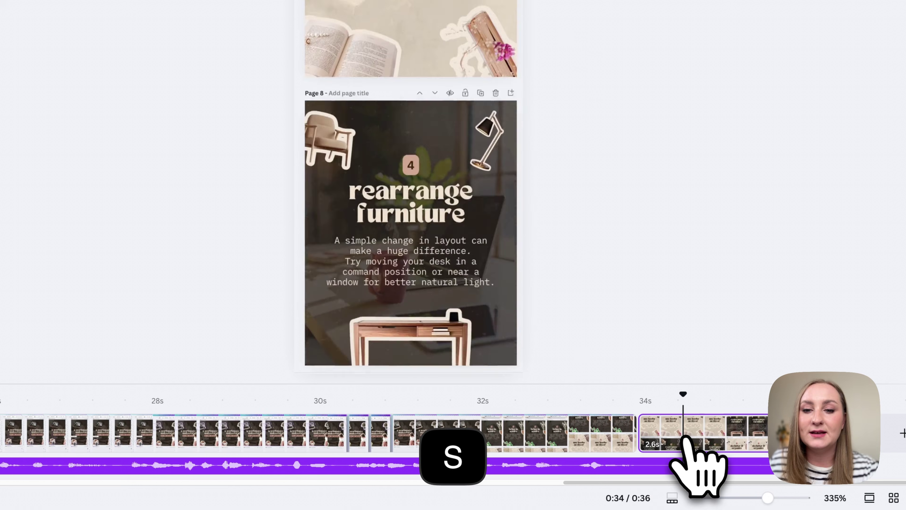
key("Delete")
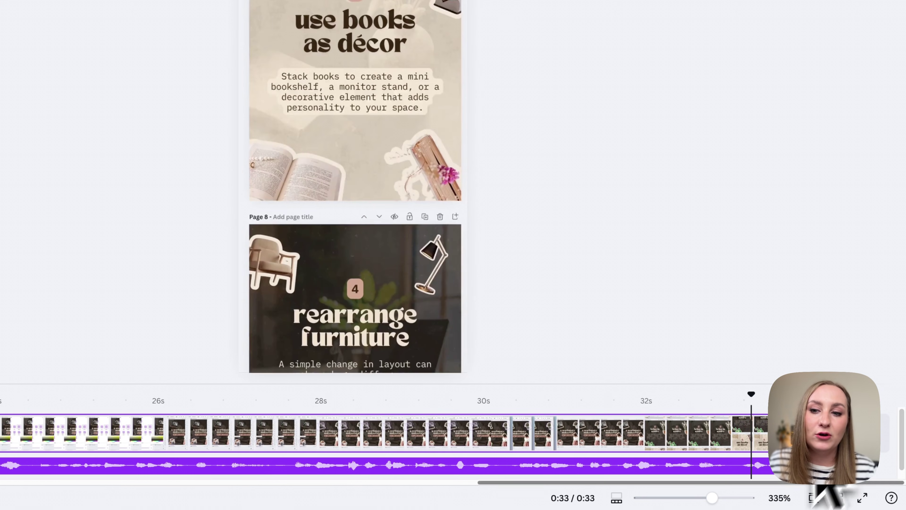
- Return to single-page view, zoom the timeline out and set the playhead to about 6.9s
left_click_drag(631, 482, 74, 466)
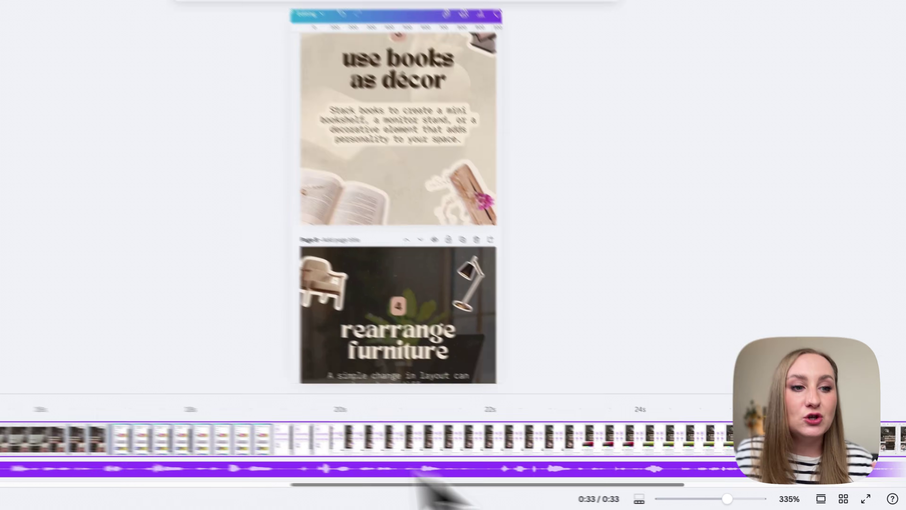
left_click_drag(245, 478, 103, 488)
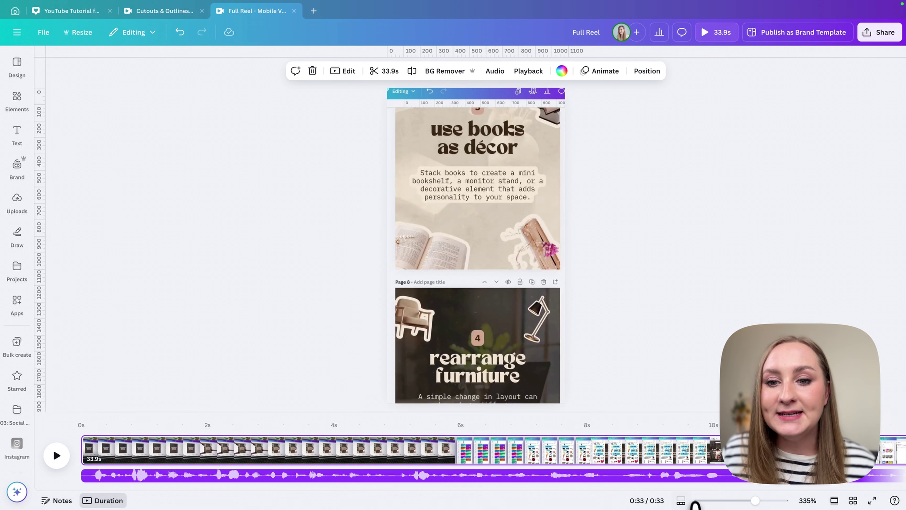
left_click(676, 500)
left_click_drag(730, 500, 717, 500)
left_click_drag(85, 422, 277, 430)
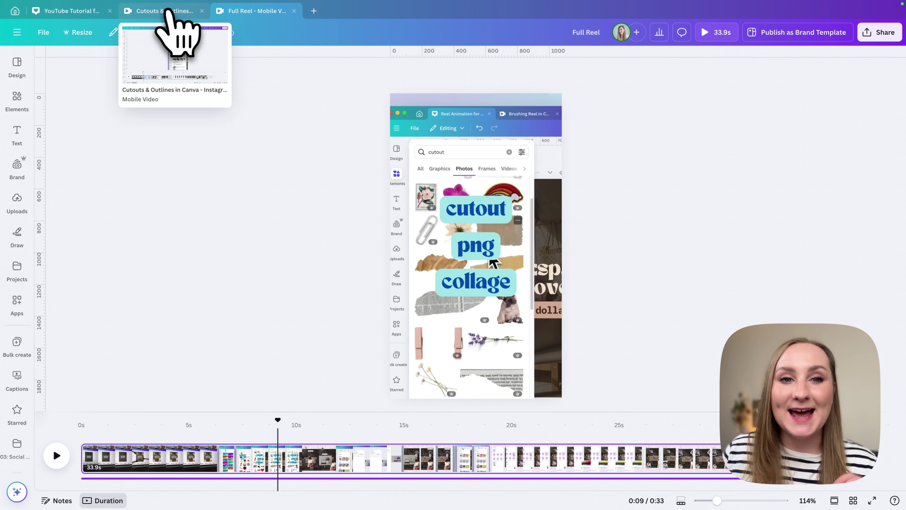
- Switch to the Cutouts & Outlines reel, show the Text panel, preview around 0:06 and select the audio
left_click(166, 12)
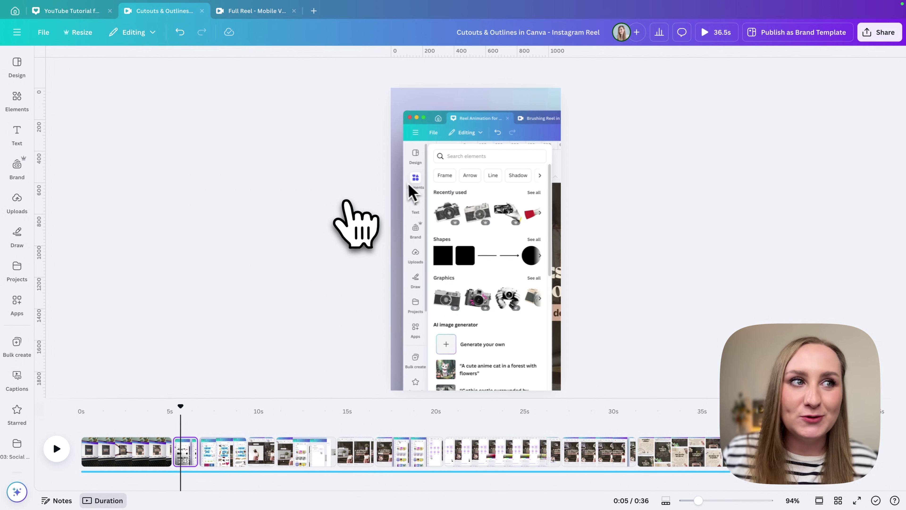
left_click(17, 134)
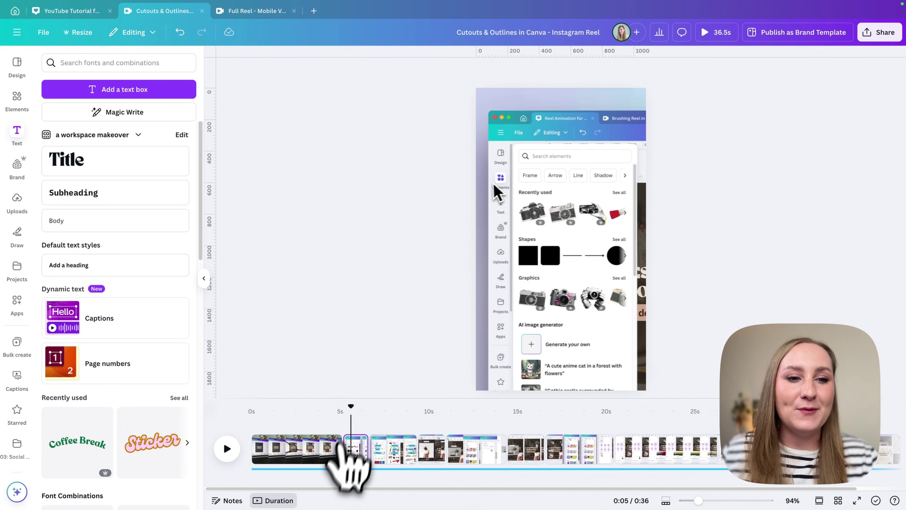
mouse_move(349, 406)
left_mouse_down()
mouse_move(387, 401)
mouse_move(366, 407)
left_mouse_up()
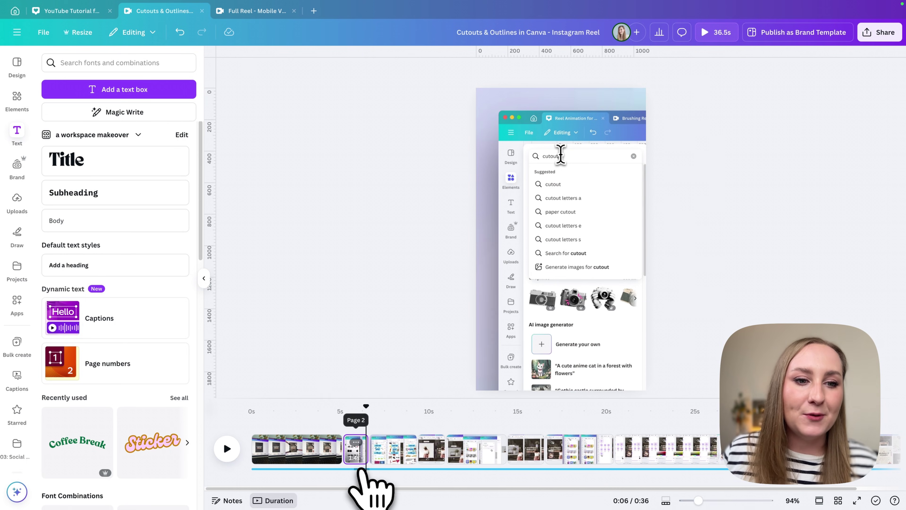
left_click(371, 470)
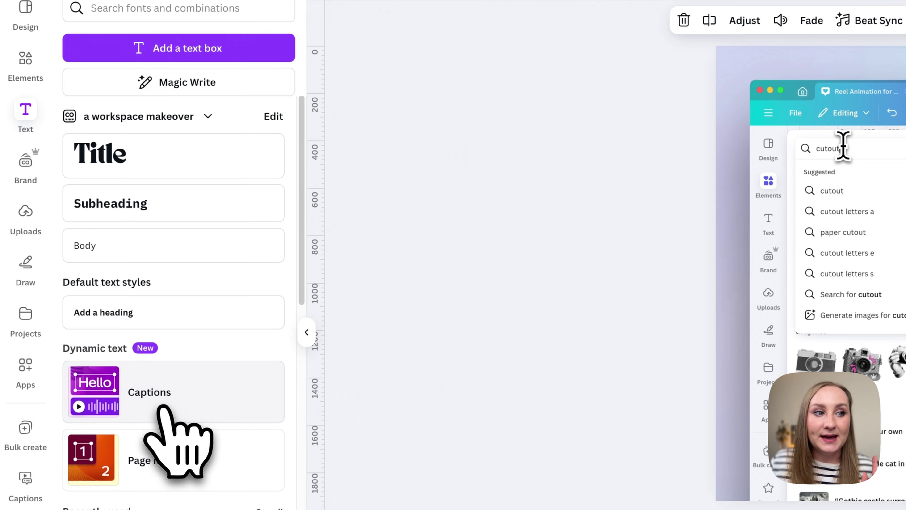
- Review the Captions speech-video list, confirming only Intro to Reel.mov is selected
left_click(191, 395)
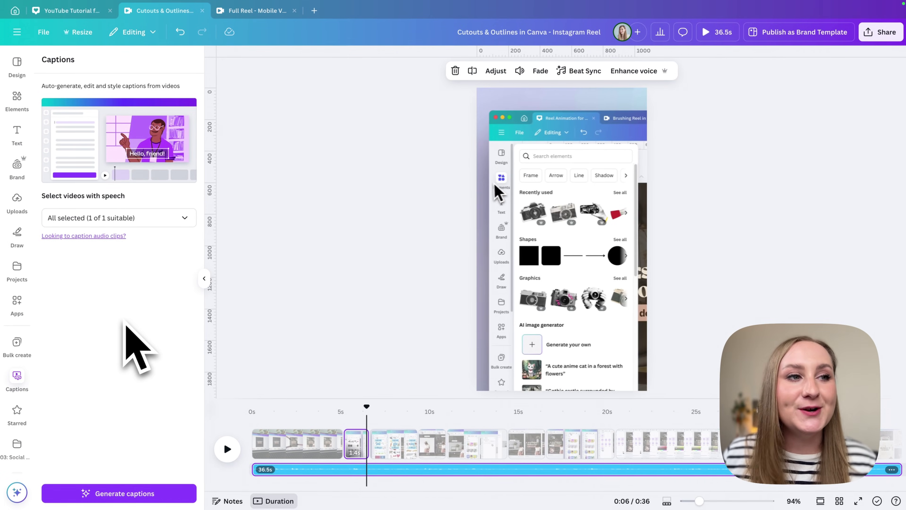
left_click(157, 219)
scroll(141, 296, "down", 2)
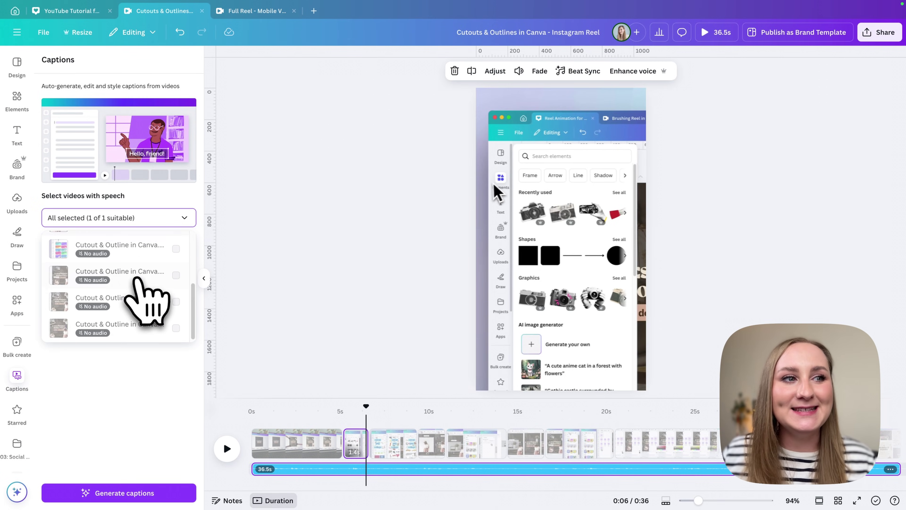
scroll(136, 250, "up", 1)
scroll(141, 250, "down", 2)
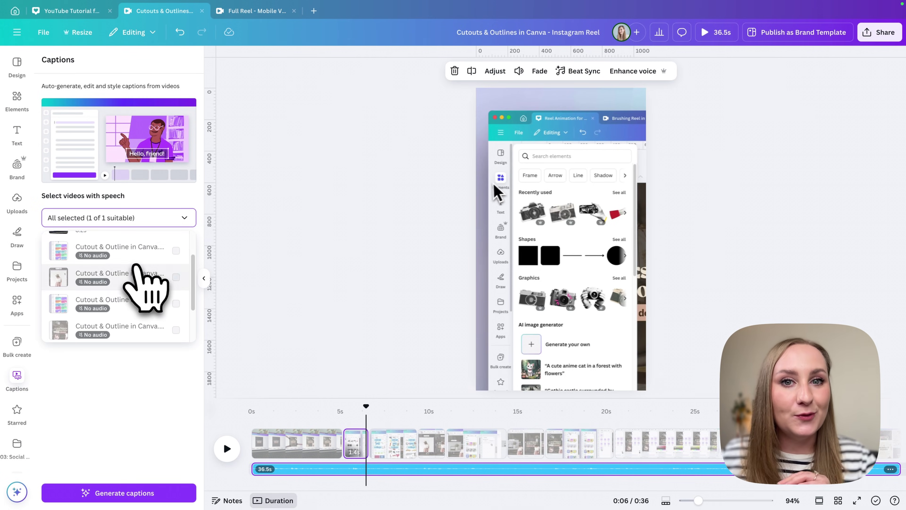
scroll(140, 271, "up", 3)
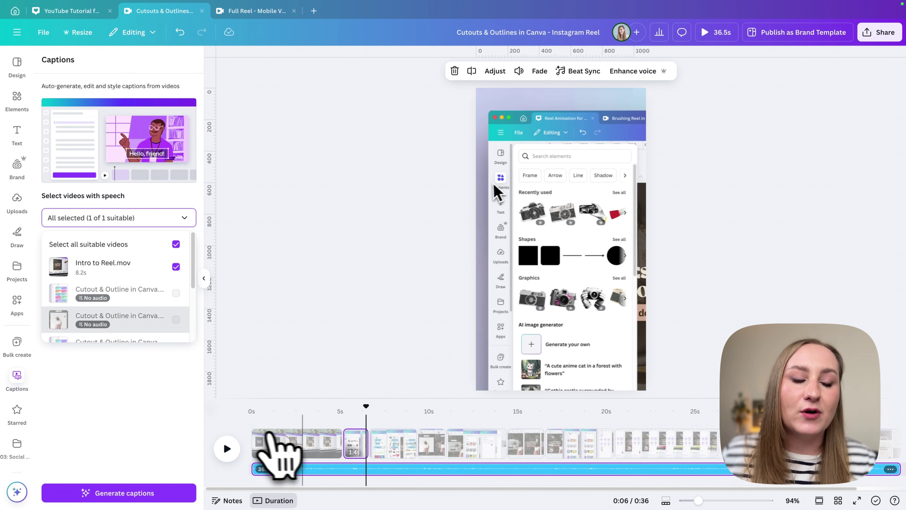
scroll(129, 279, "down", 1)
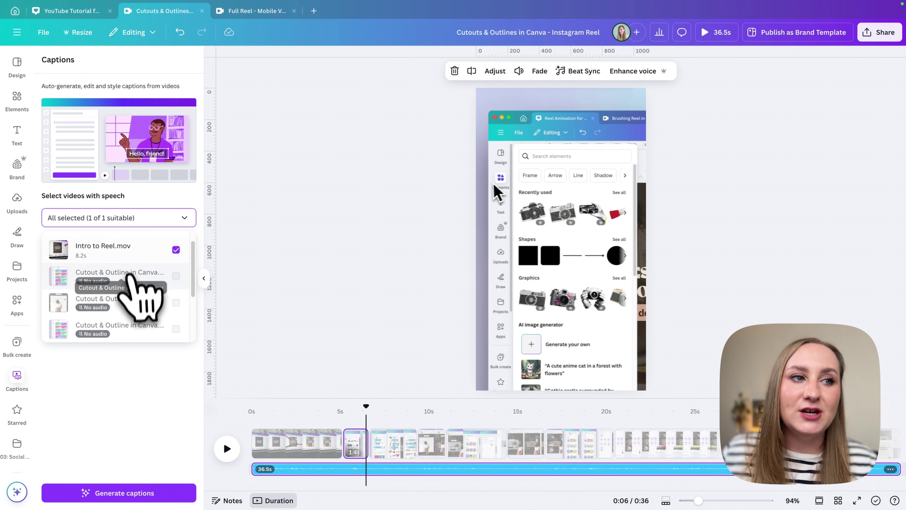
scroll(131, 276, "up", 1)
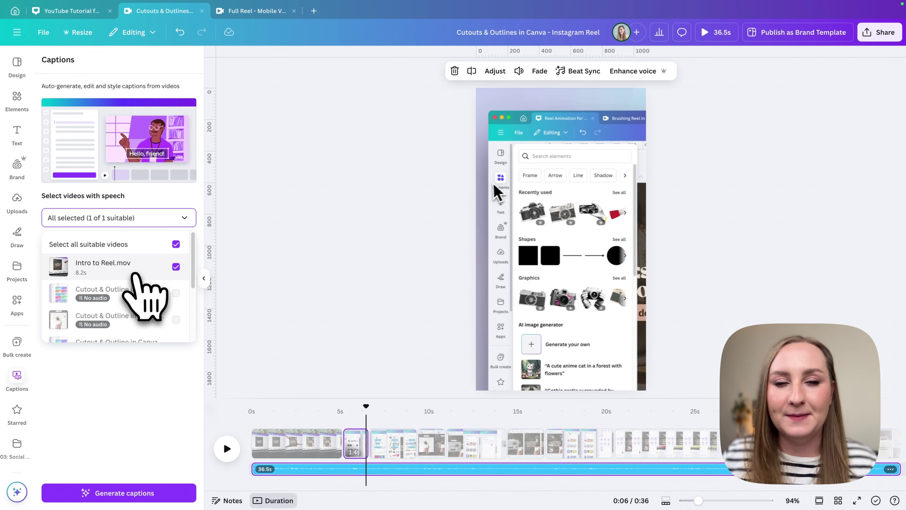
scroll(135, 275, "down", 2)
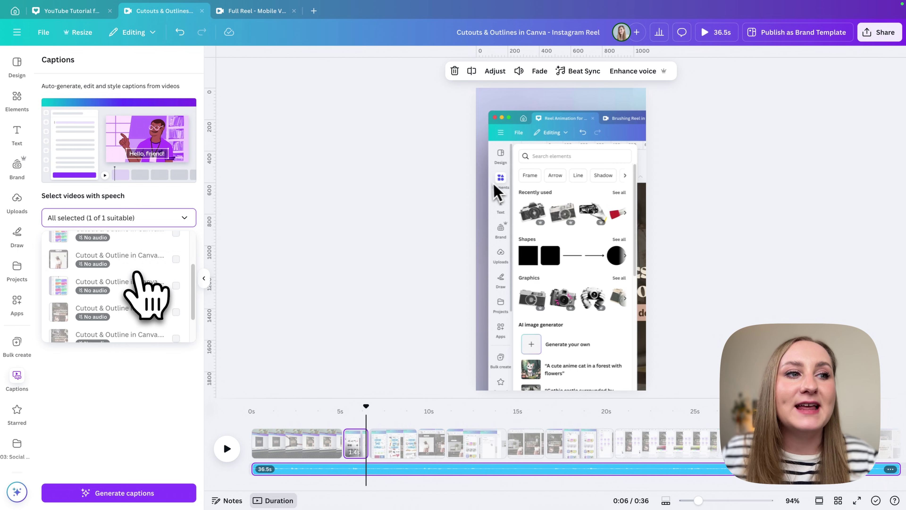
scroll(137, 275, "up", 2)
scroll(123, 268, "down", 3)
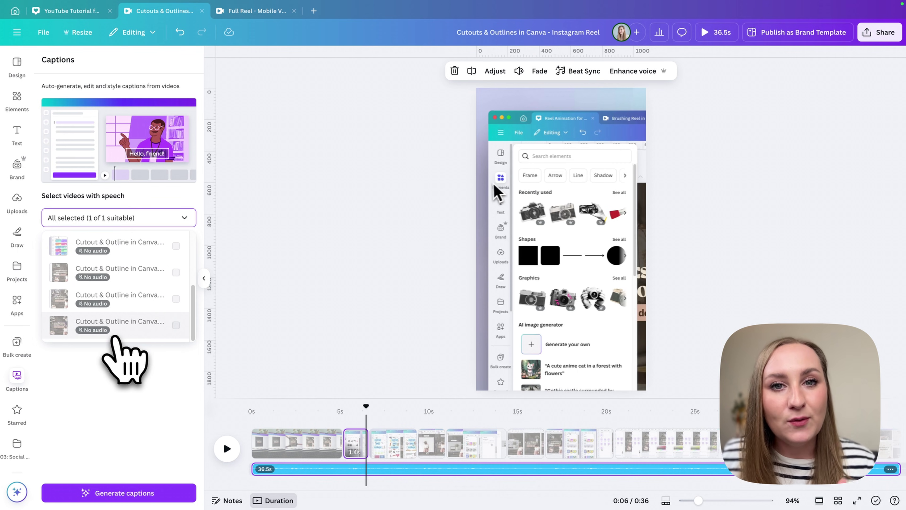
scroll(115, 337, "up", 3)
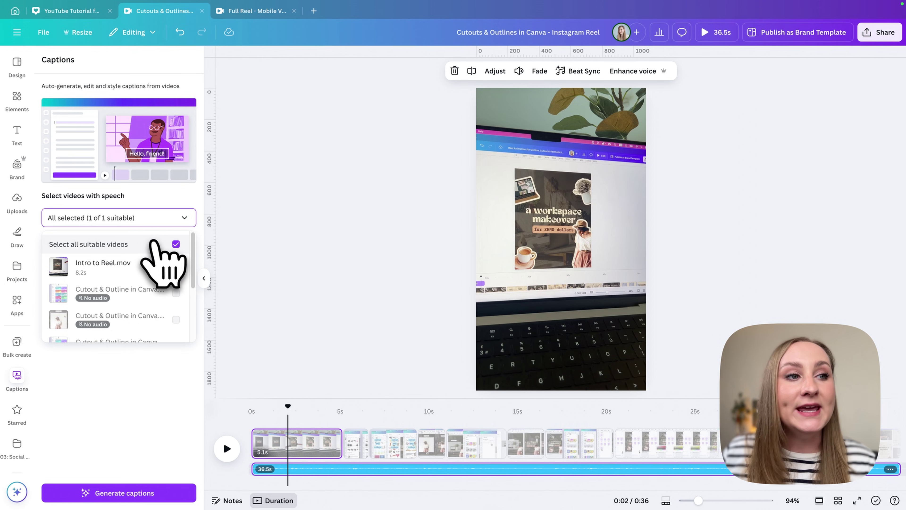
scroll(152, 273, "down", 3)
scroll(143, 268, "up", 3)
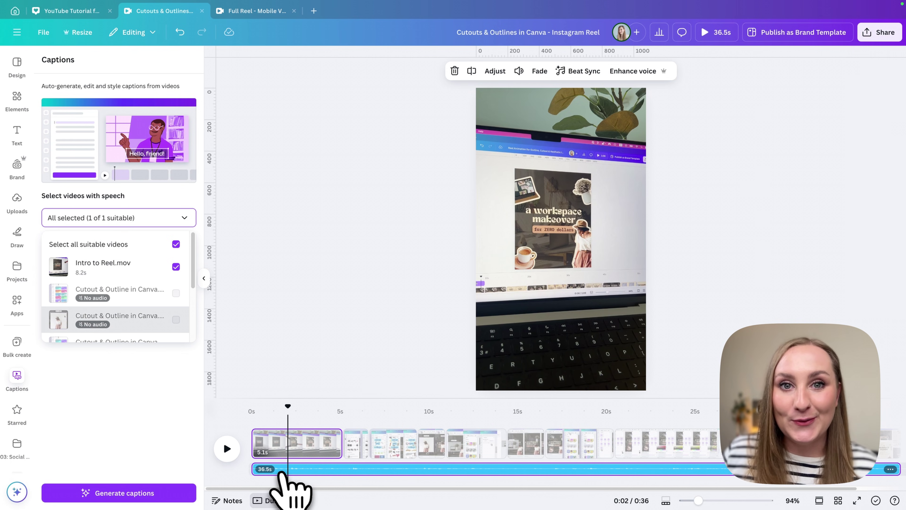
left_click(282, 470)
- Download the Cutouts & Outlines reel from Share as an MP4 Video at 1080p
left_click(878, 34)
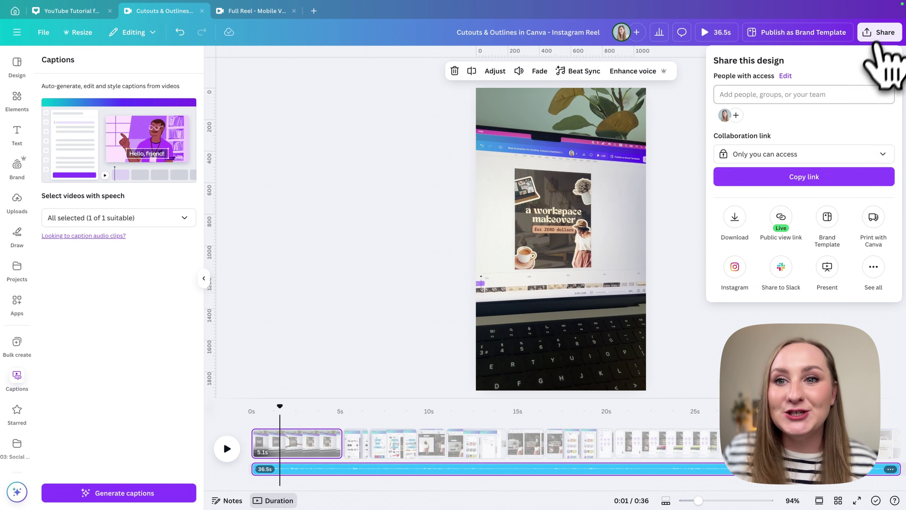
left_click(736, 232)
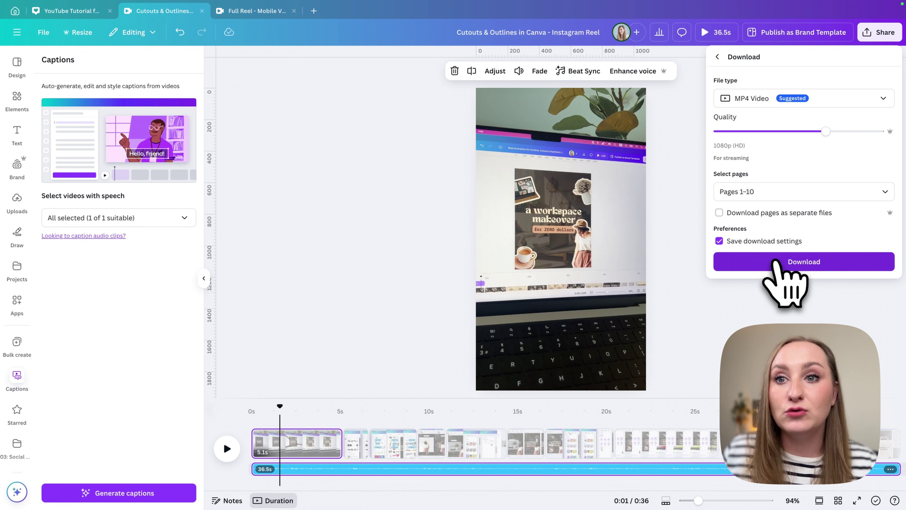
left_click(778, 262)
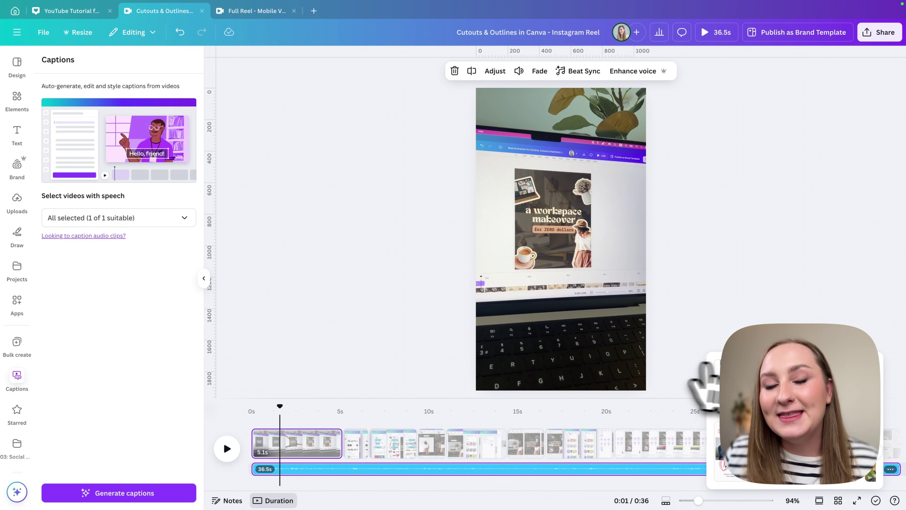
- Generate auto-captions for the Full Reel video, beginning 'here's how to cut out an outline in canva'
left_click(252, 11)
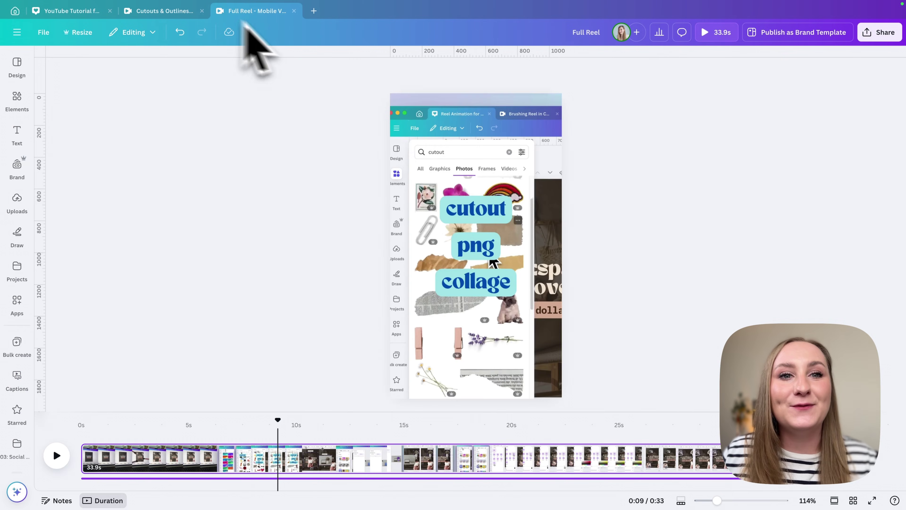
left_click(164, 11)
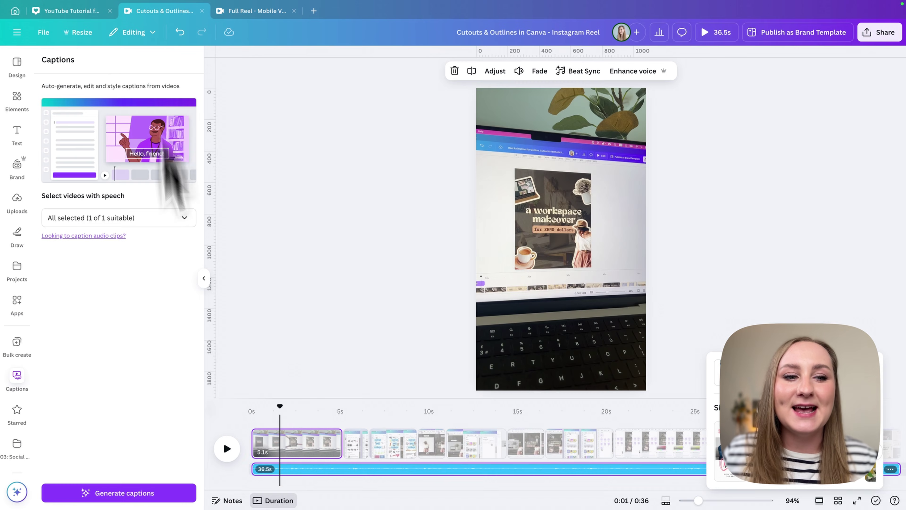
left_click(284, 13)
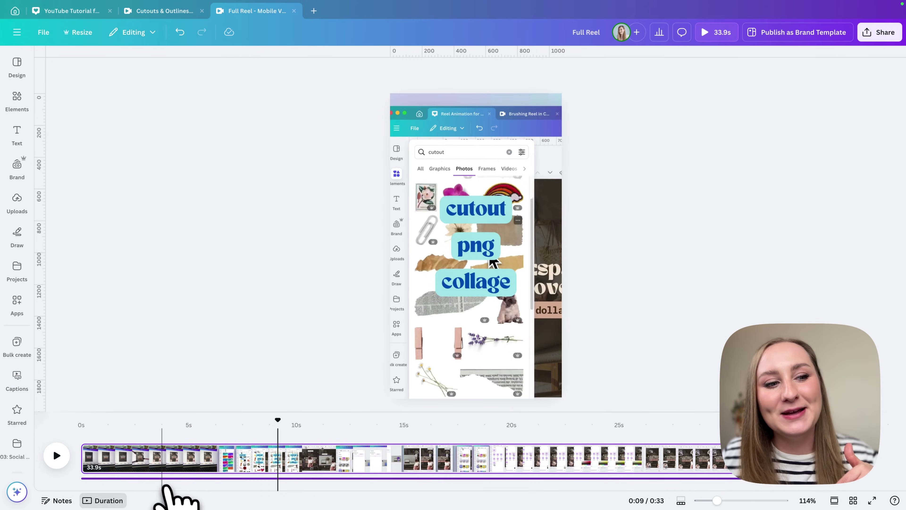
left_click(168, 484)
left_click(26, 143)
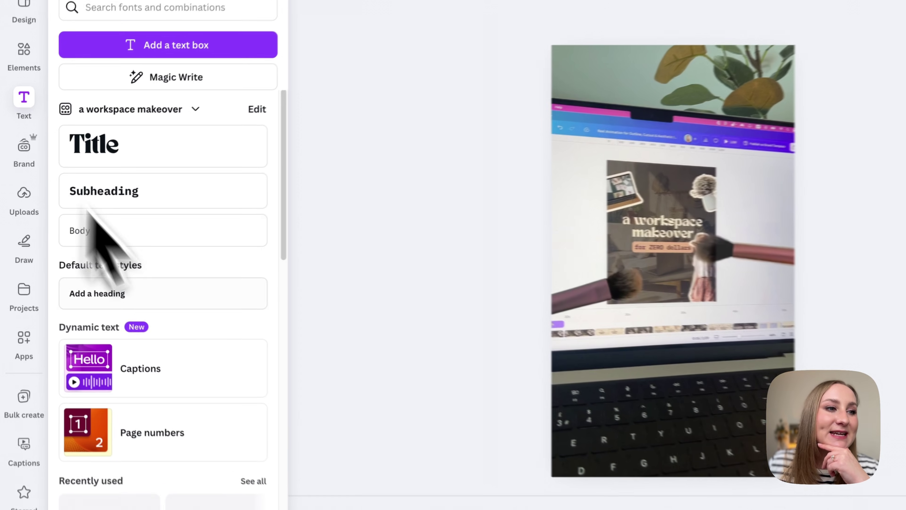
left_click(103, 322)
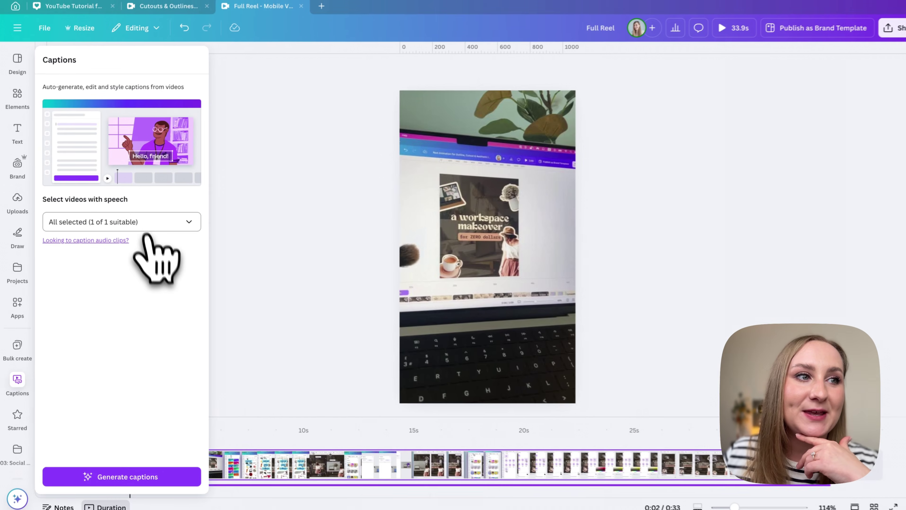
left_click(177, 221)
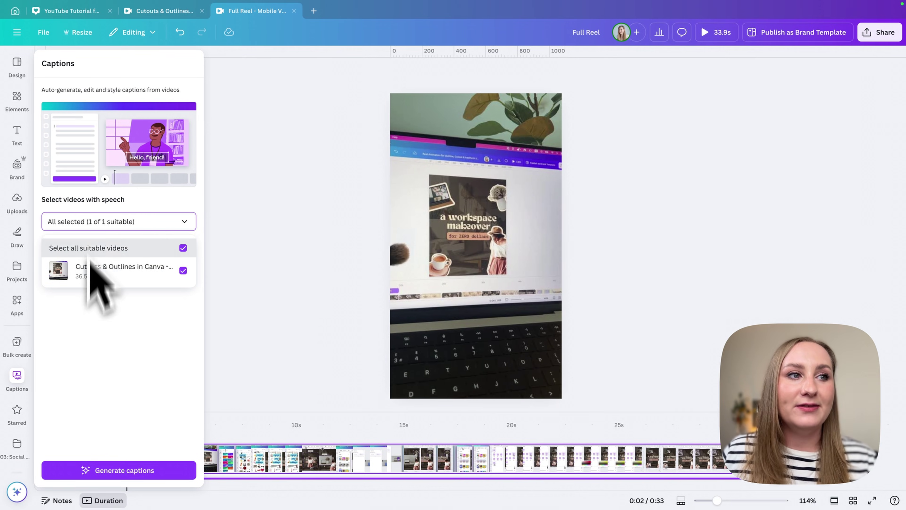
left_click(106, 468)
left_click(17, 165)
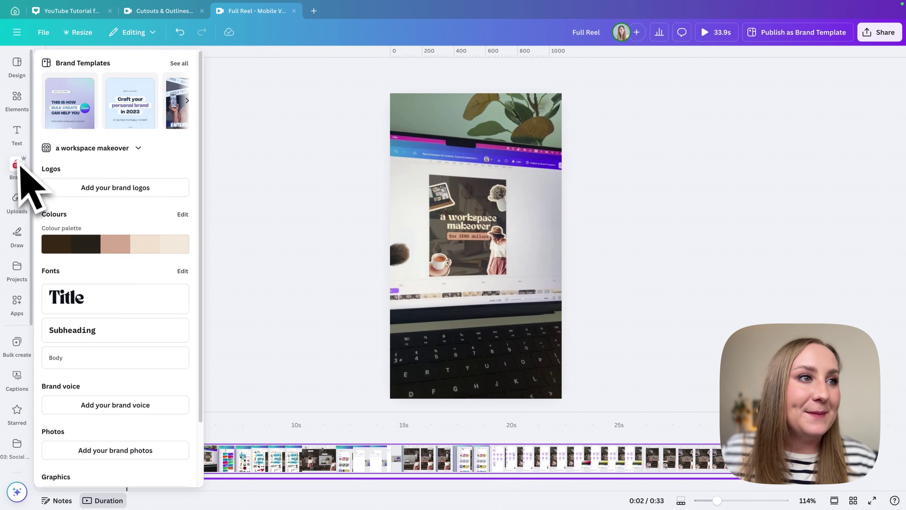
left_click(17, 138)
left_click(108, 333)
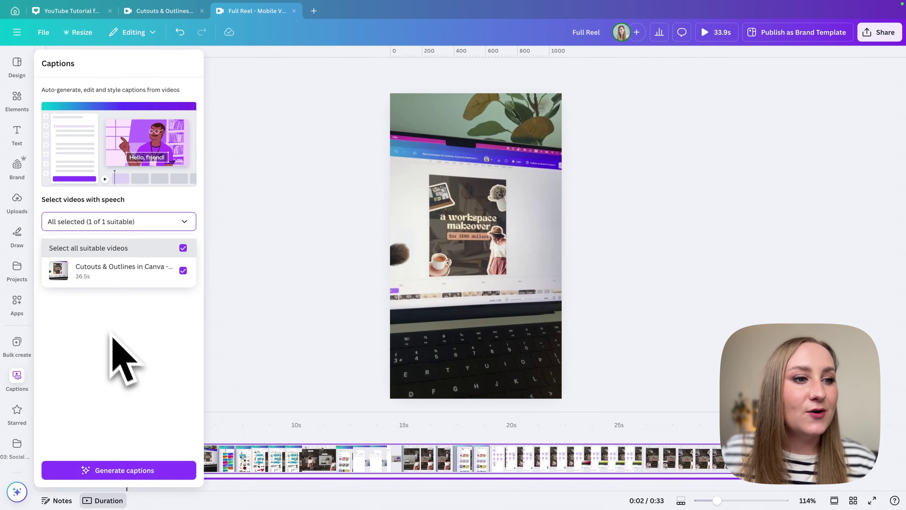
left_click(138, 470)
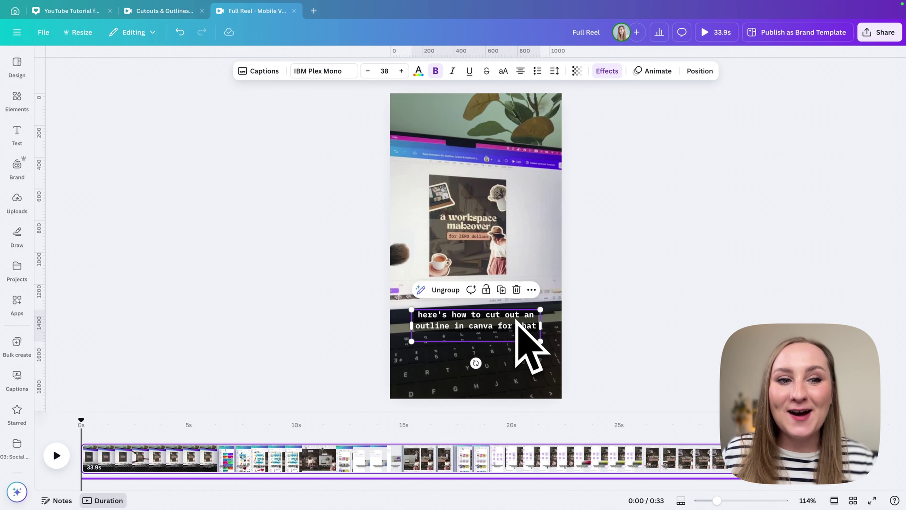
- Drag the captions up near the top of the video and show the font choices
left_click_drag(516, 321, 541, 333)
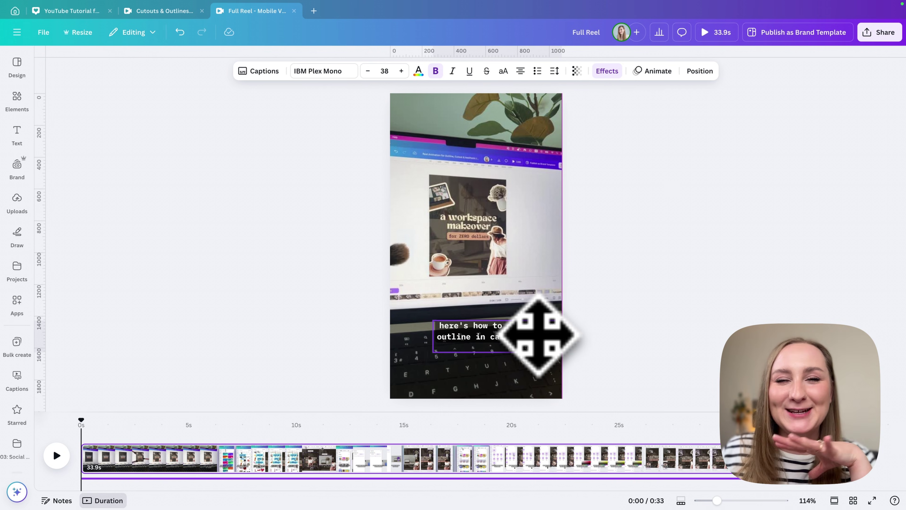
left_click_drag(539, 334, 525, 178)
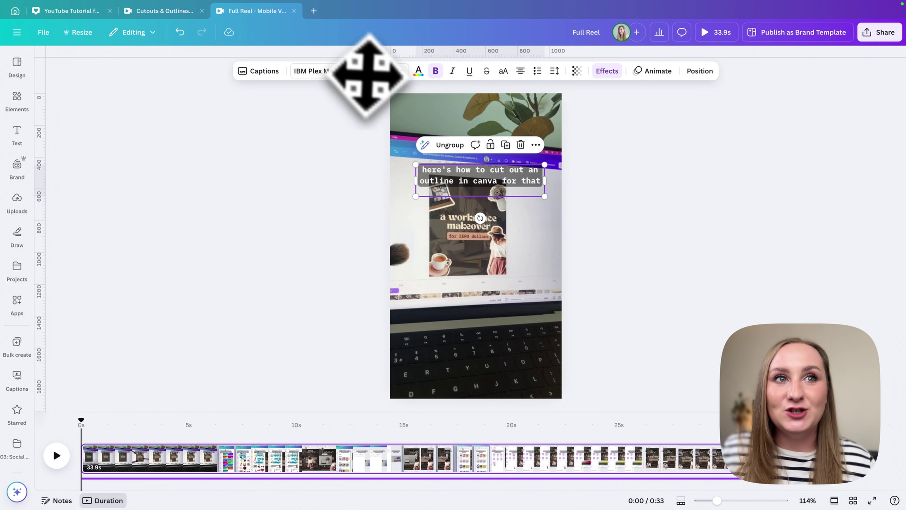
left_click(343, 71)
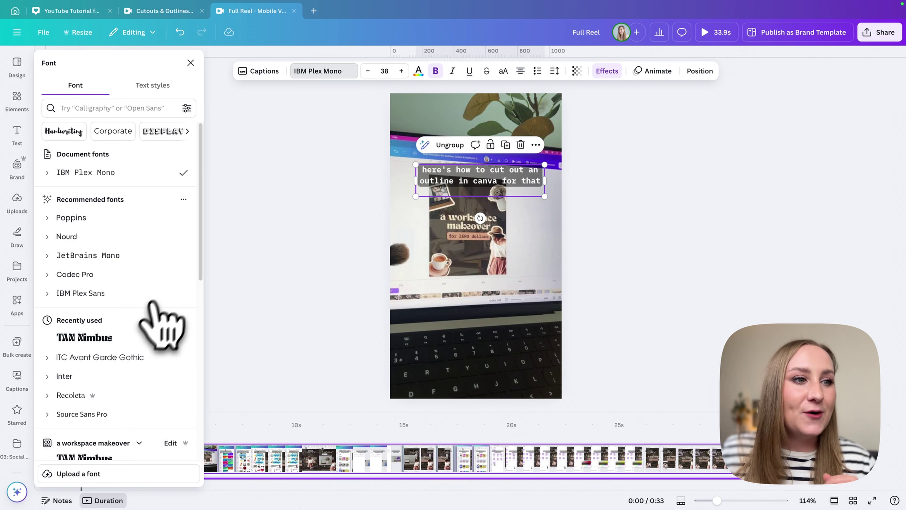
- Change the caption font to Roboto using the font search
scroll(52, 348, "down", 1)
scroll(53, 348, "down", 5)
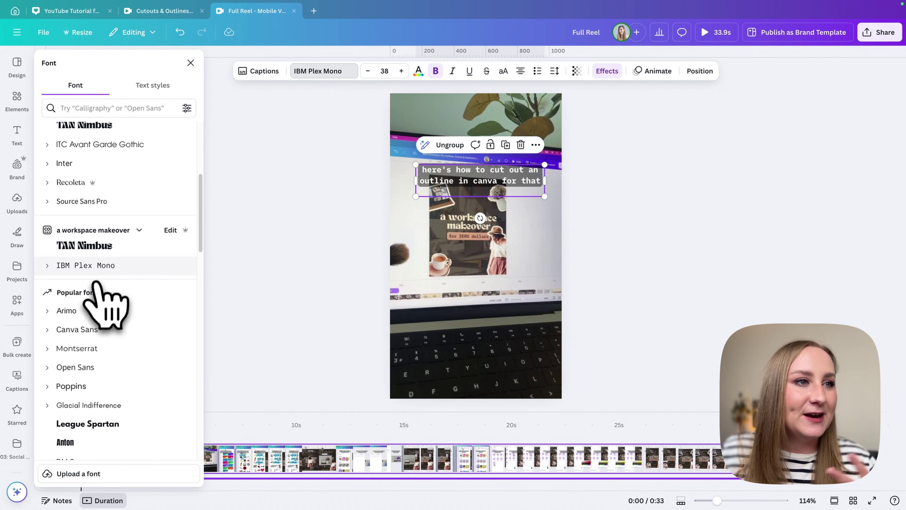
left_click(110, 202)
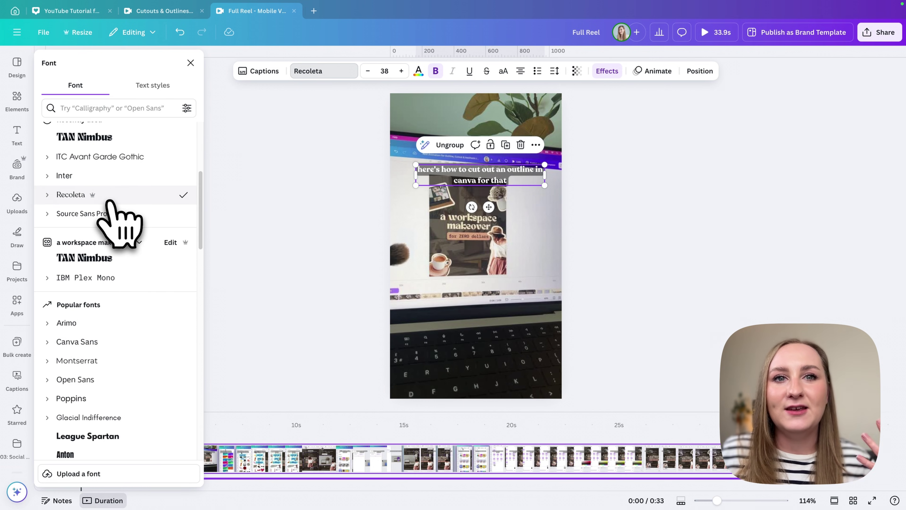
scroll(111, 192, "up", 4)
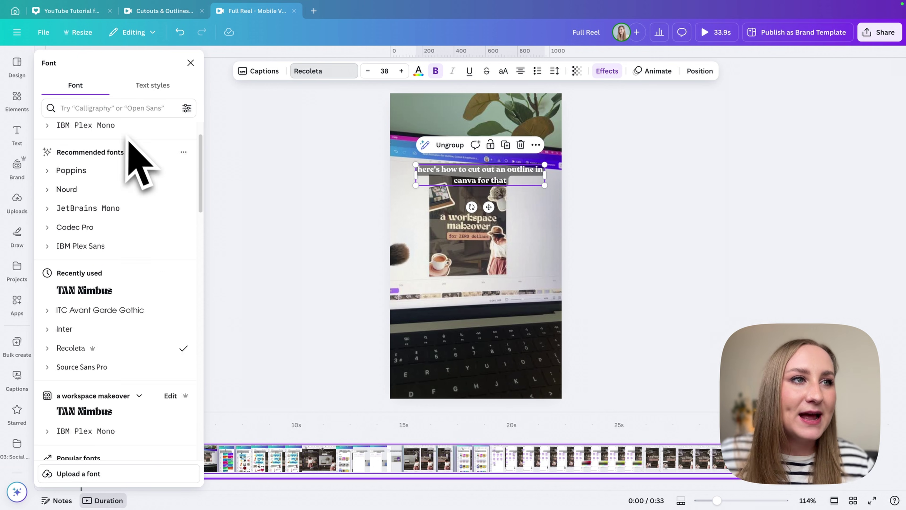
left_click(127, 108)
type("robot")
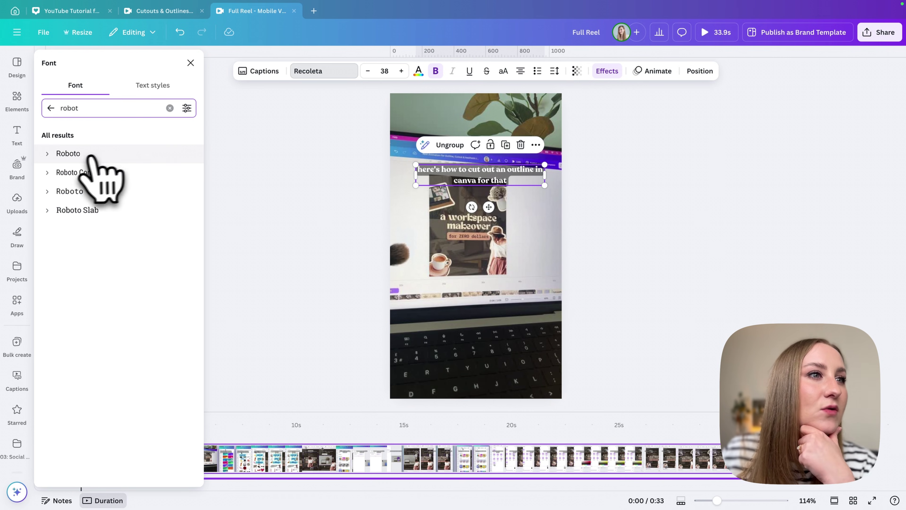
left_click(73, 154)
- Align the captions to page middle and centre, then move them up to X 181, Y 373 px
left_click(698, 72)
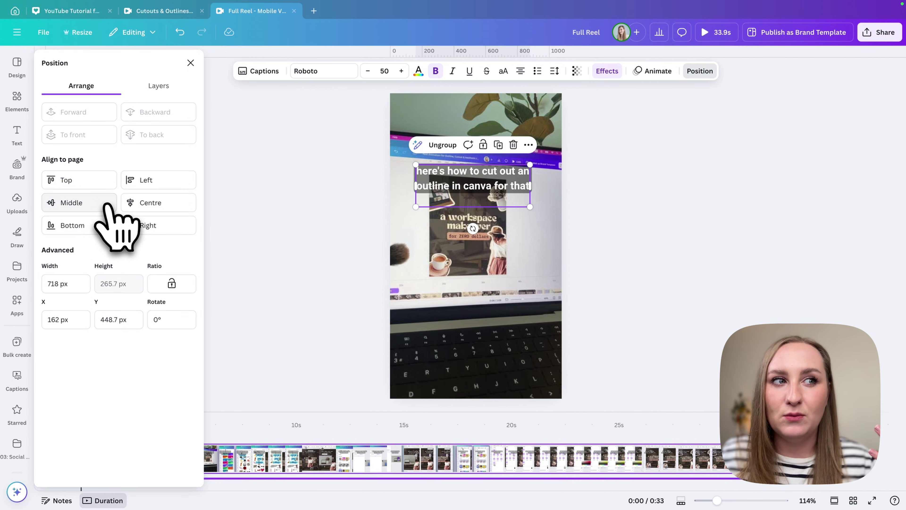
left_click(107, 203)
left_click(143, 203)
left_click_drag(490, 242, 489, 169)
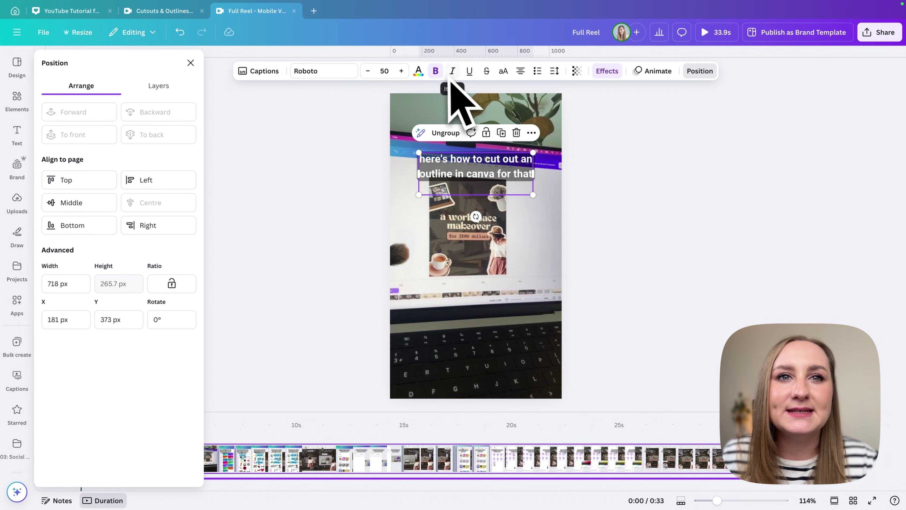
left_click(596, 73)
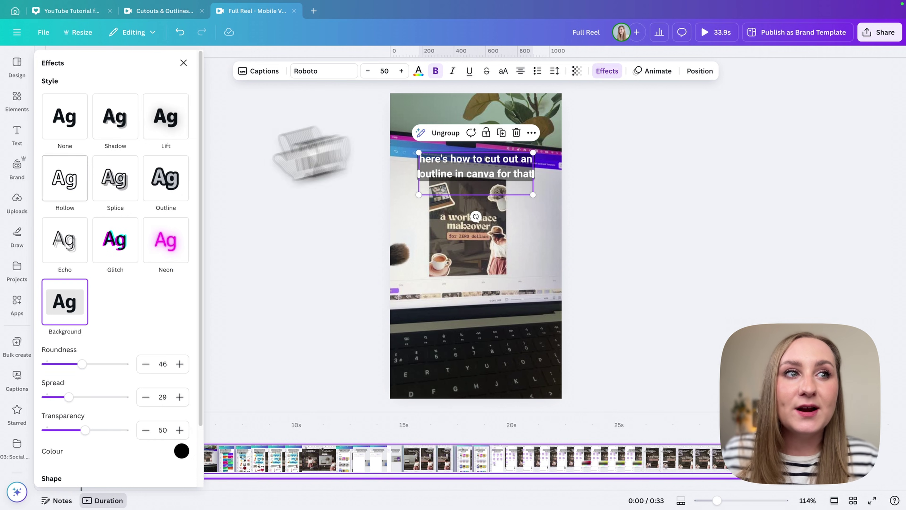
- Apply the Outline text effect to the captions and raise its thickness to 88
left_click(67, 182)
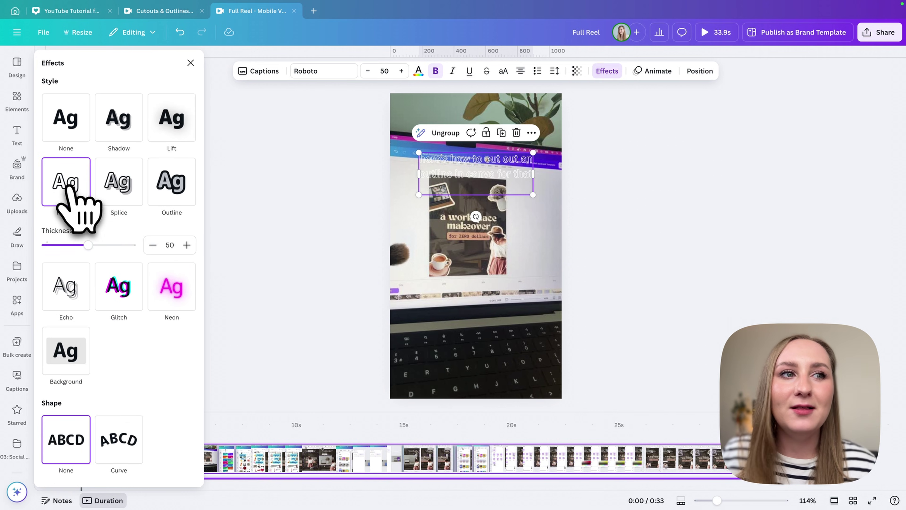
left_click(179, 187)
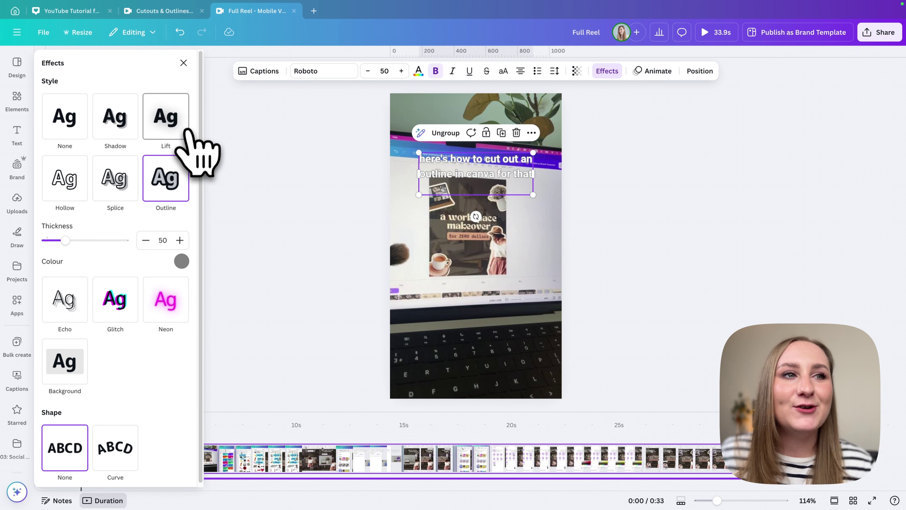
left_click(171, 117)
left_click(177, 222)
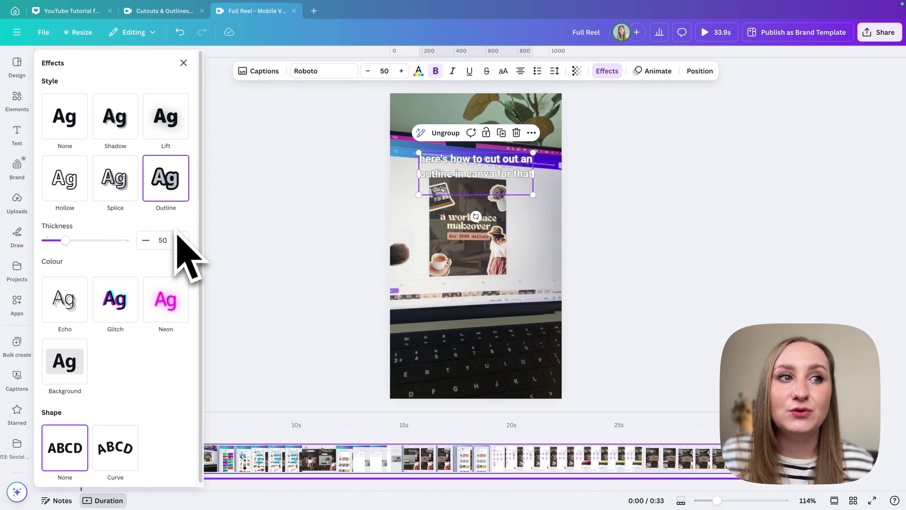
left_click_drag(64, 239, 70, 240)
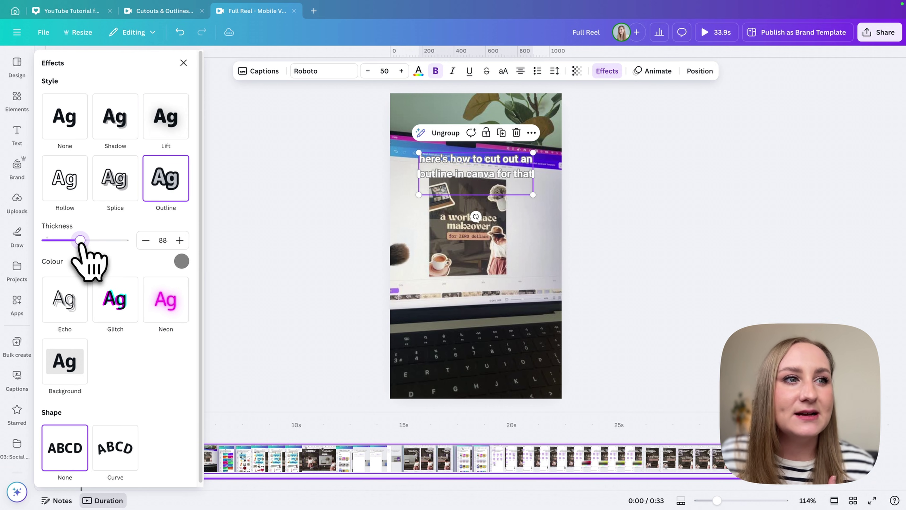
left_click(182, 261)
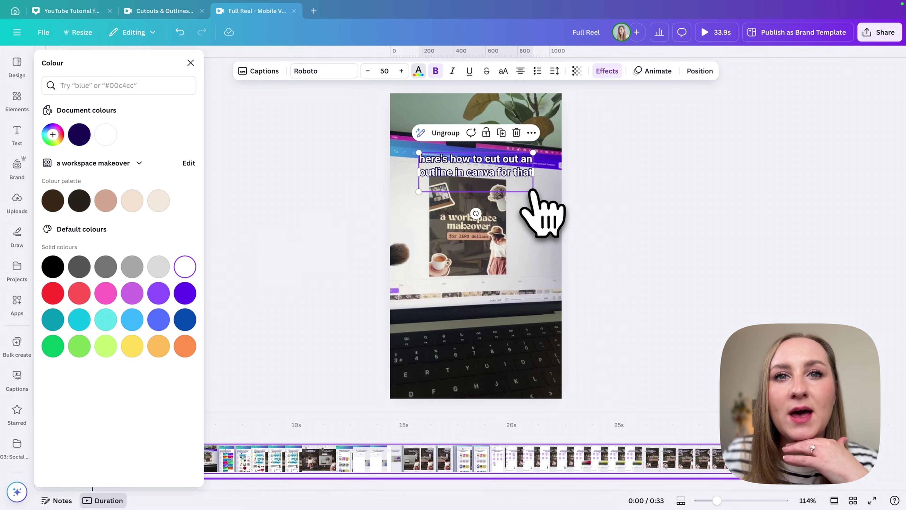
left_click_drag(239, 426, 353, 427)
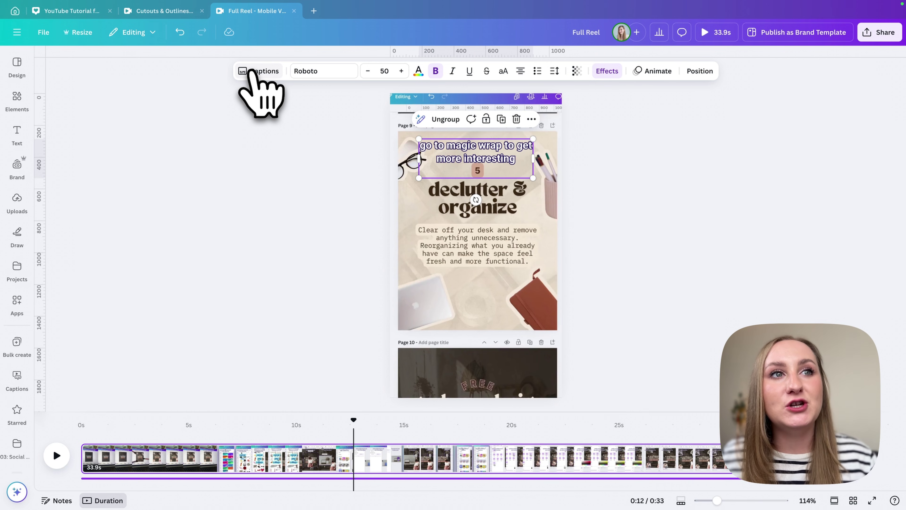
- Edit the caption 'tab use a background remover or you can' to capitalise Remover
left_click(256, 77)
left_click(111, 107)
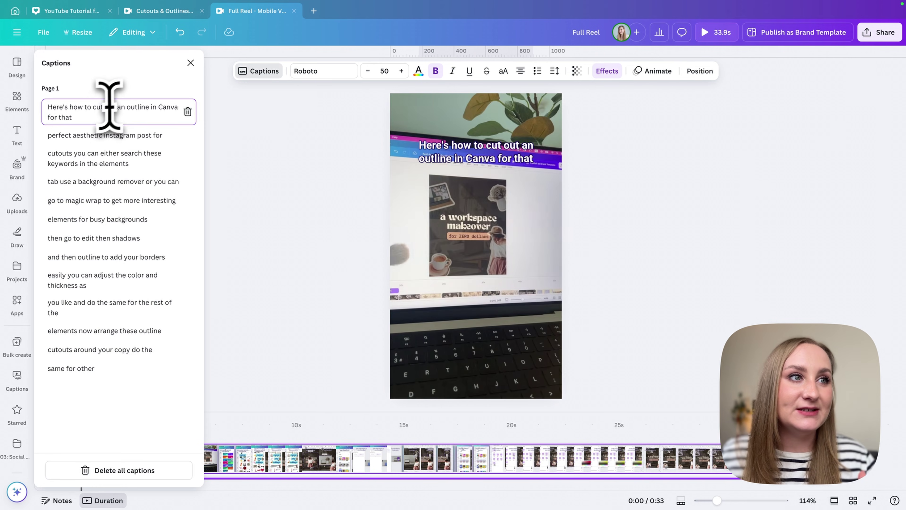
left_click(83, 135)
left_click(83, 157)
left_click(85, 201)
left_click(125, 111)
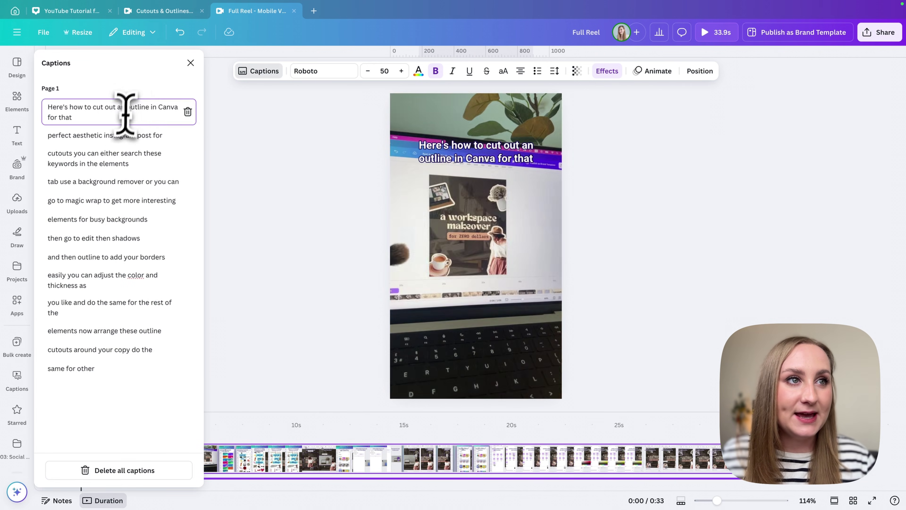
left_click(104, 135)
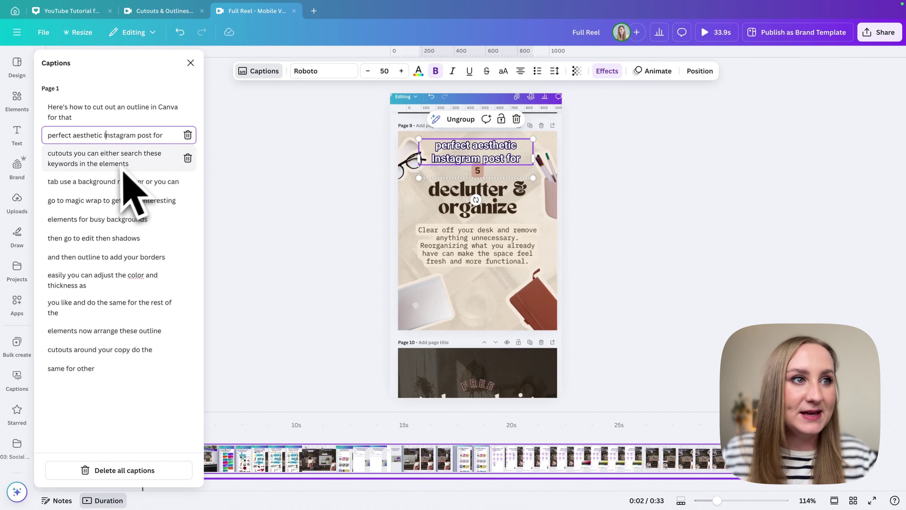
left_click(112, 182)
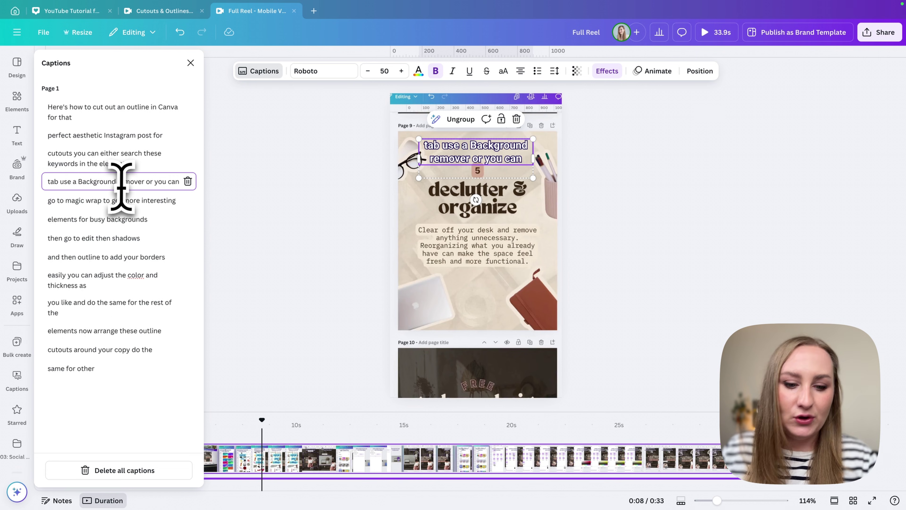
type("R")
left_click(108, 247)
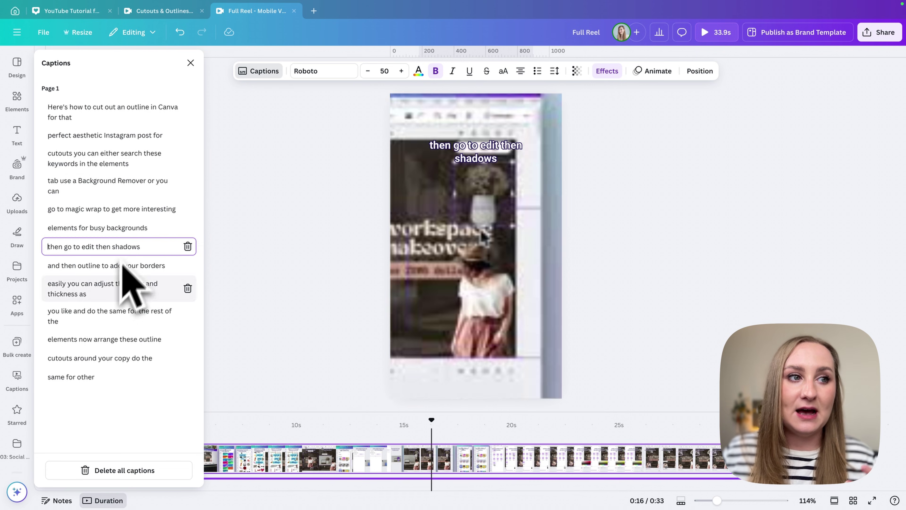
left_click(107, 314)
- Add the uploaded guide overlay, nudge the caption up to fit it, remove the overlay, then open Share
left_click(17, 200)
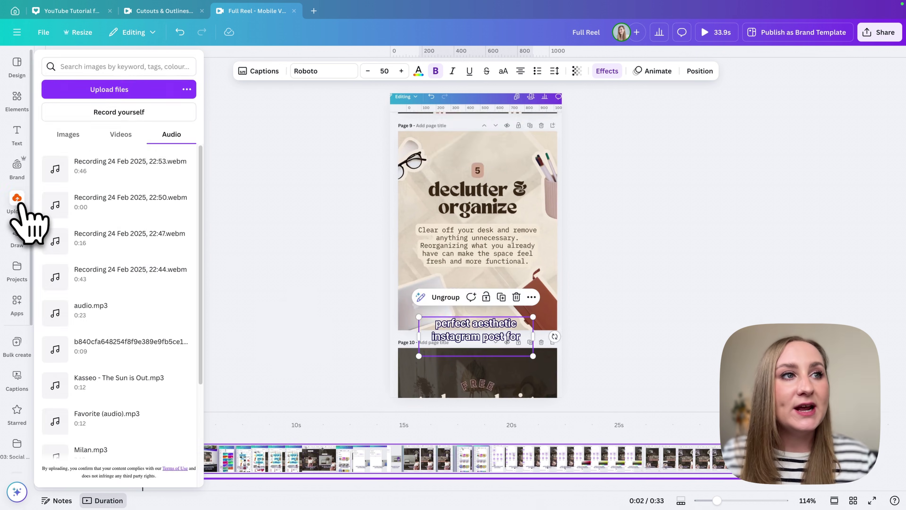
left_click(68, 130)
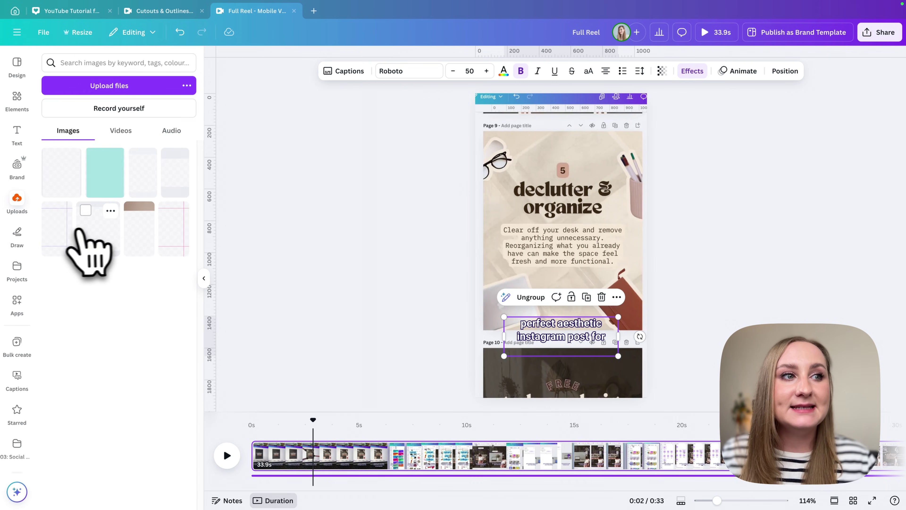
left_click(69, 240)
left_click_drag(504, 147, 452, 107)
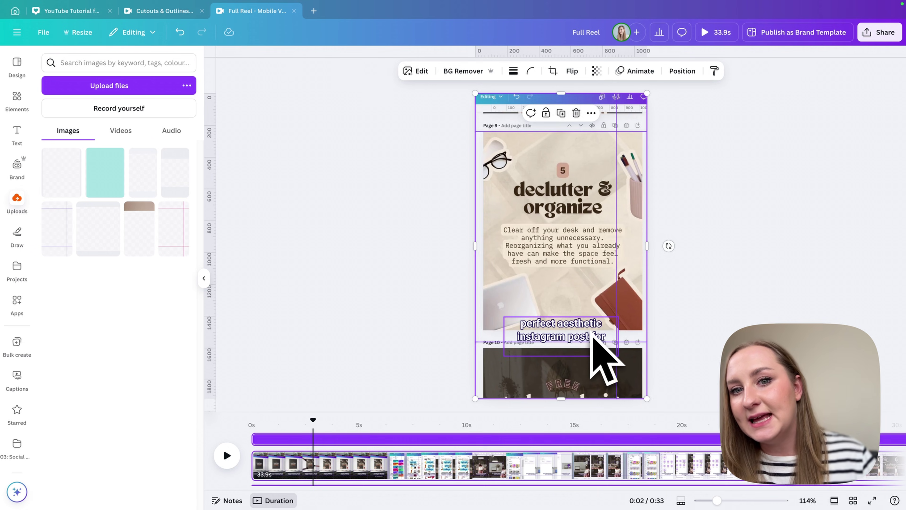
left_click_drag(594, 337, 593, 323)
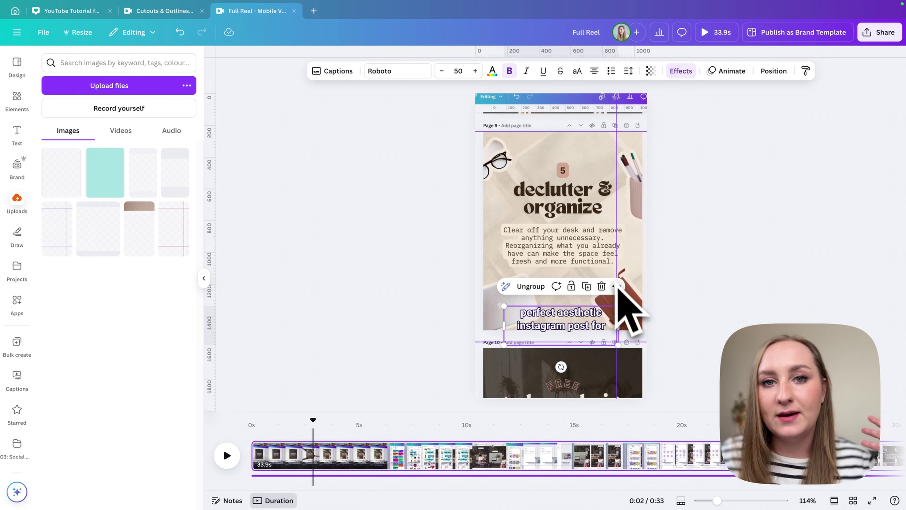
left_click(546, 231)
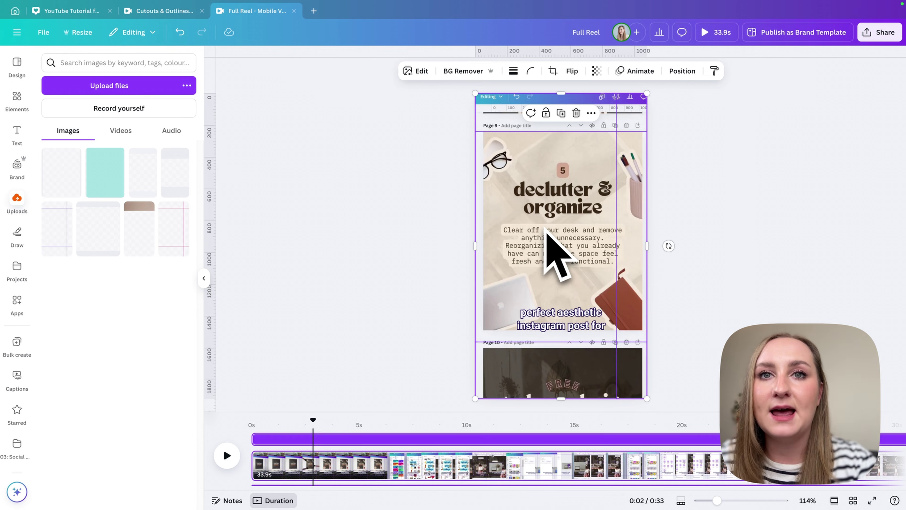
key("Escape")
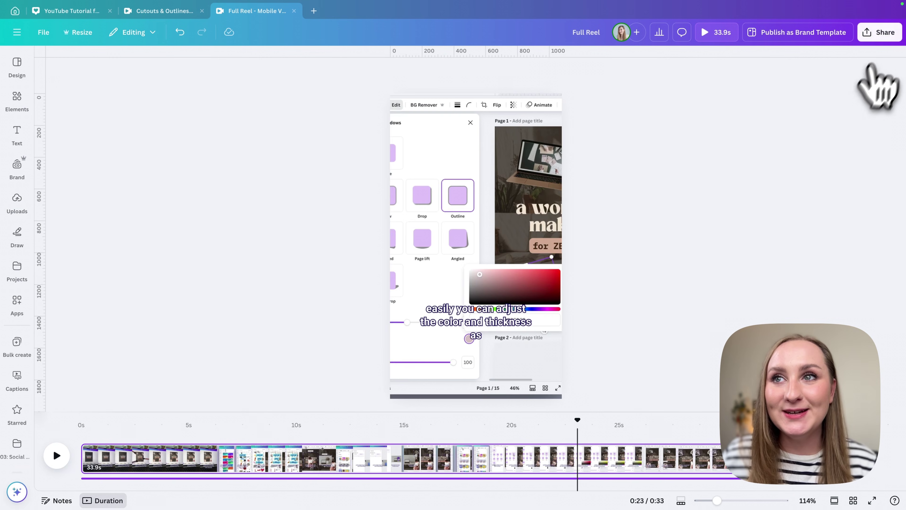
left_click(885, 32)
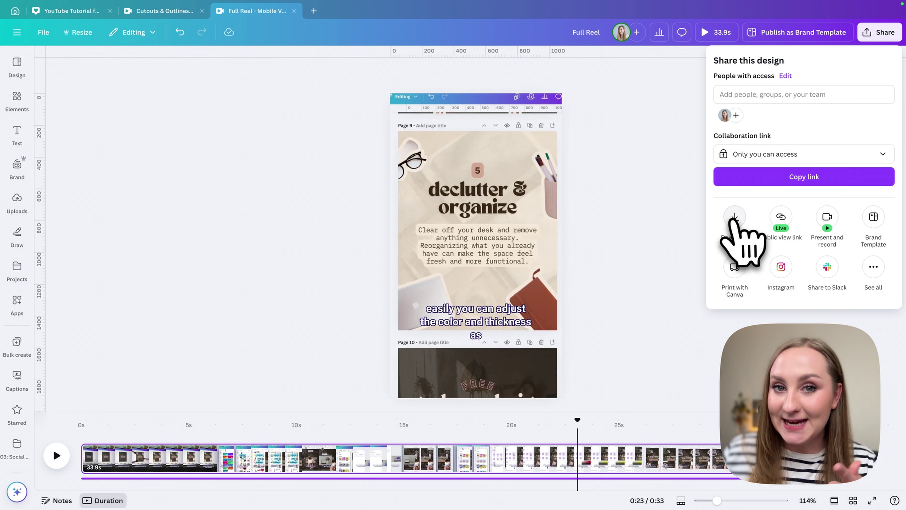
- Show the Send to phone QR code for the Full Reel design from the Share panel's full options
left_click(874, 272)
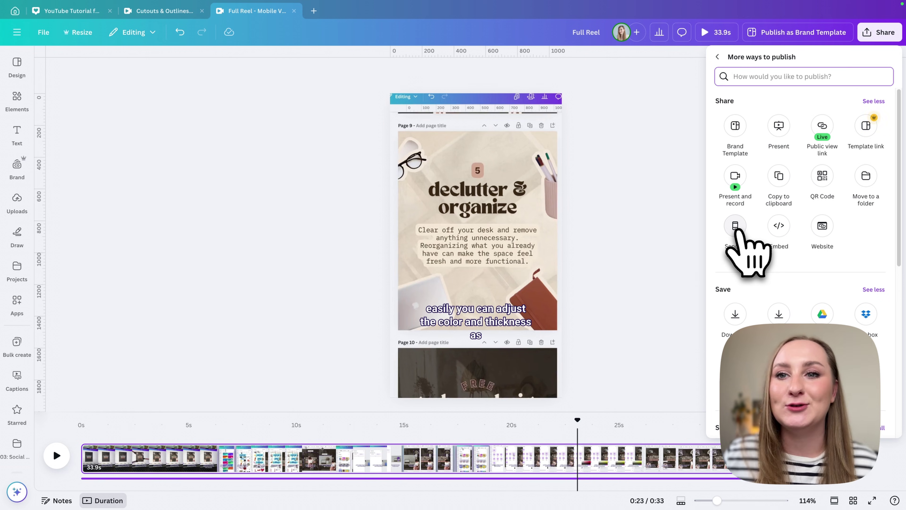
left_click(734, 239)
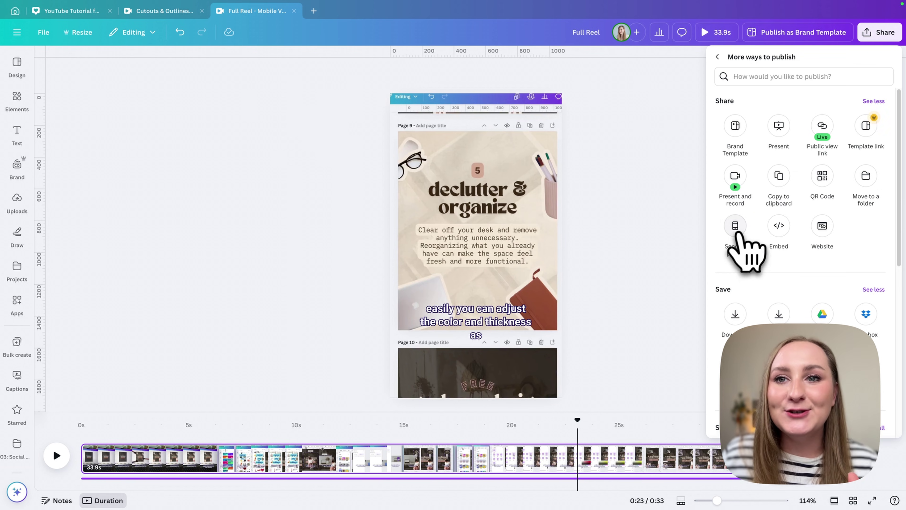
left_click(737, 230)
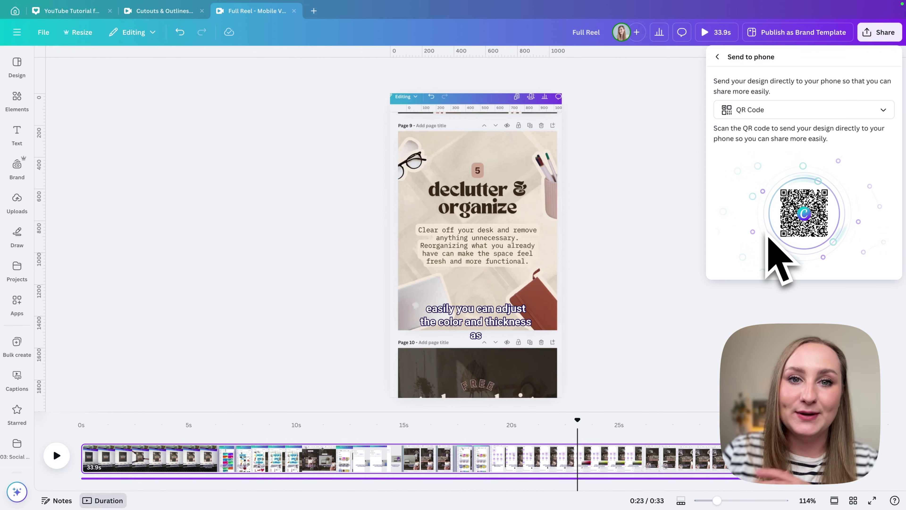